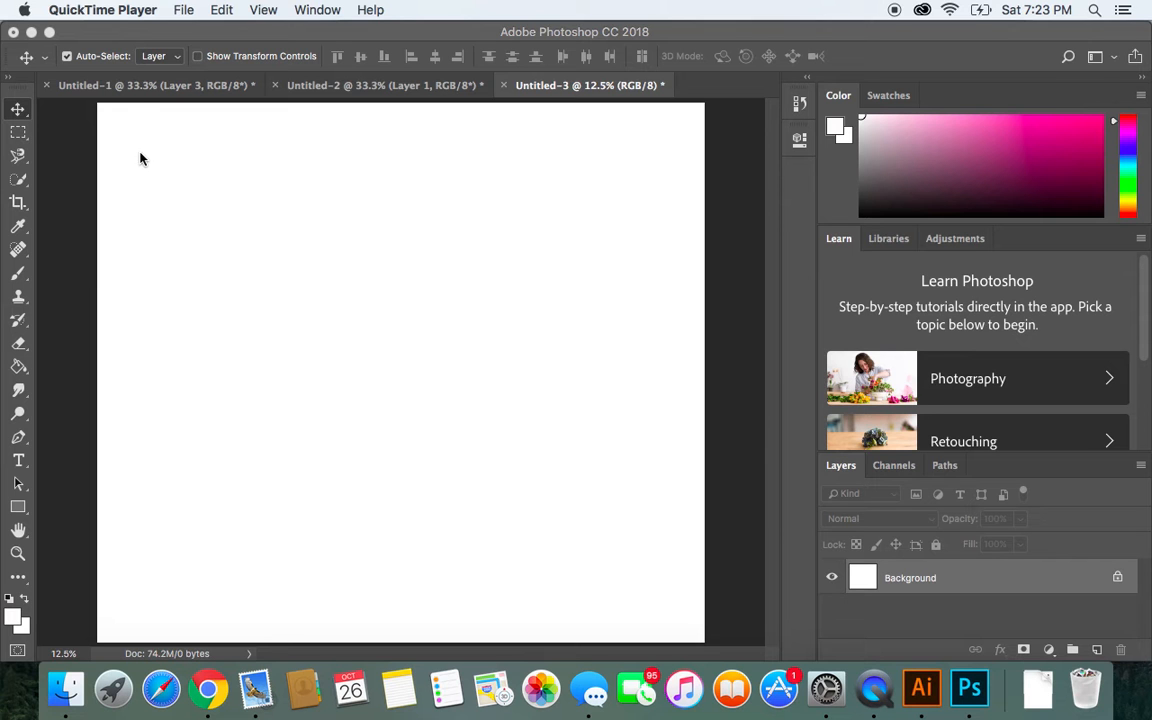
Step: Move the model pictures and the large profile portrait around within the Untitled-1 collage to adjust the layout
left_click(143, 90)
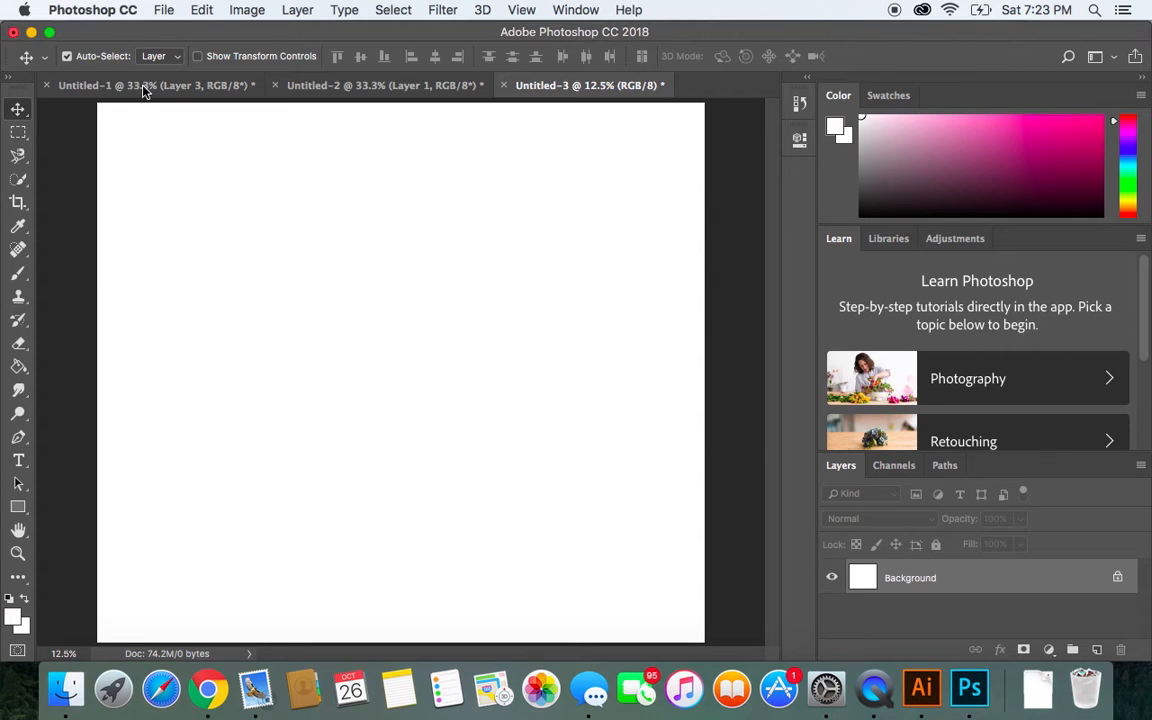
left_click(177, 95)
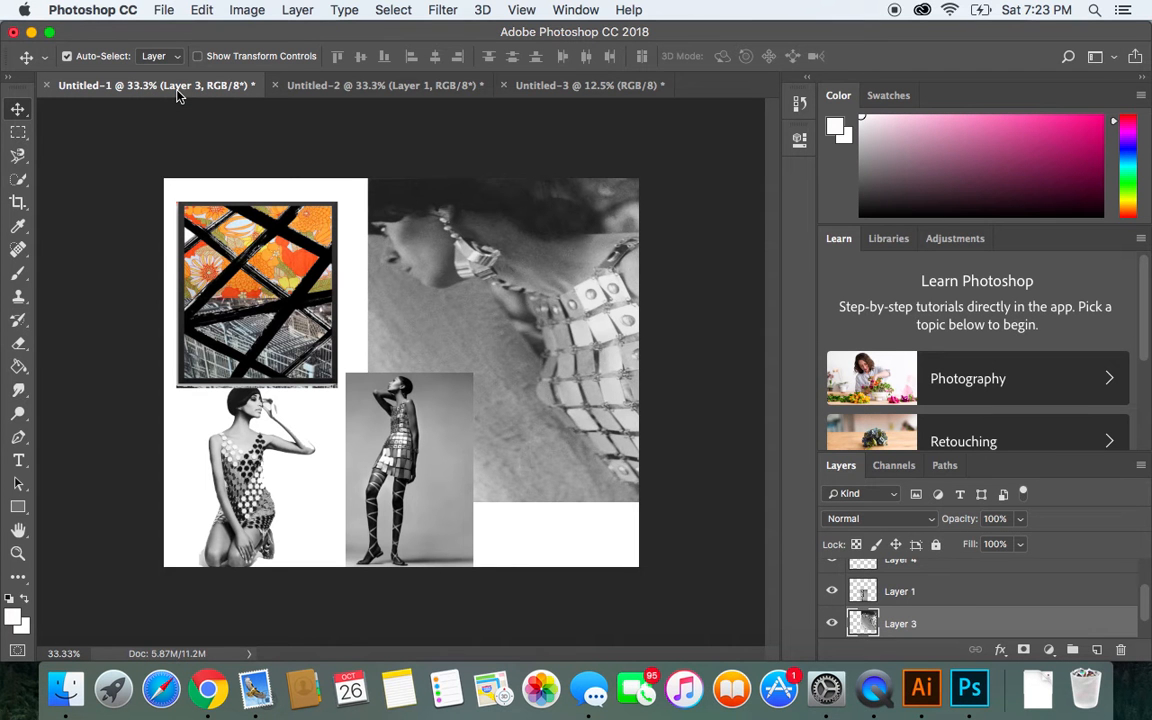
left_click_drag(234, 442, 233, 426)
left_click_drag(258, 471, 248, 486)
mouse_move(410, 466)
left_mouse_down()
mouse_move(423, 425)
mouse_move(408, 473)
left_mouse_up()
left_click_drag(497, 354, 466, 333)
mouse_move(545, 362)
left_mouse_down()
mouse_move(566, 345)
mouse_move(546, 364)
mouse_move(538, 349)
left_mouse_up()
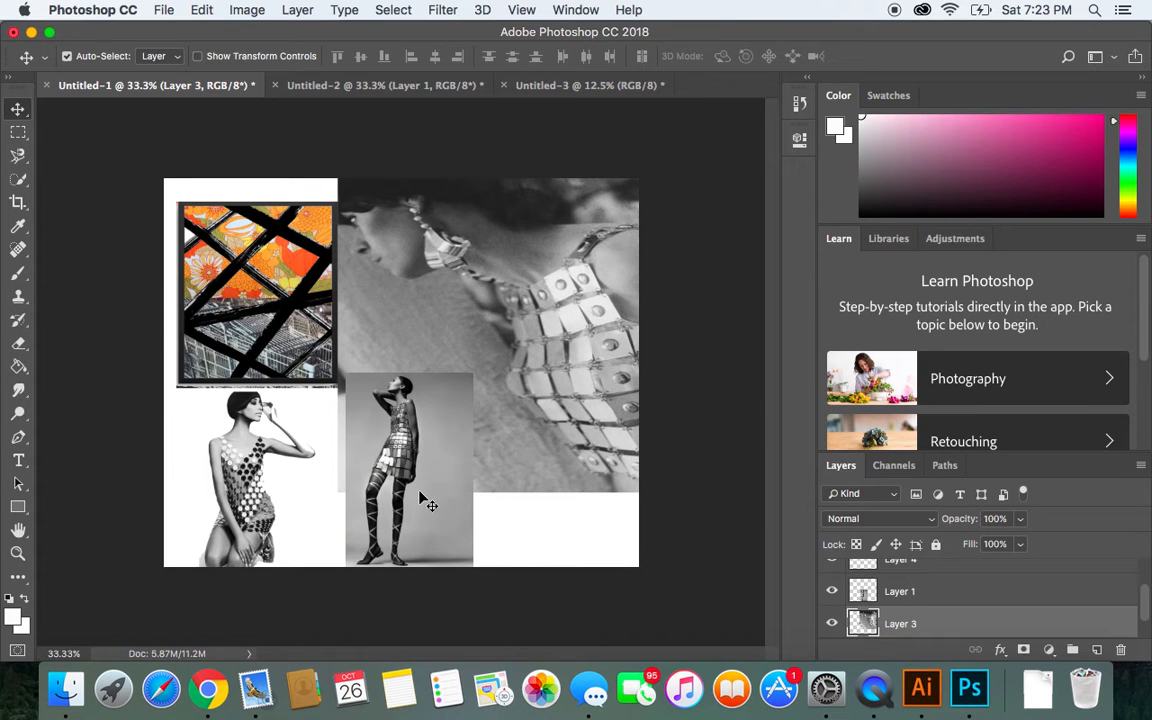
Step: In Untitled-2, shift the model photo up and left, the shopping cart photo right, and the black line frame up
left_click(304, 89)
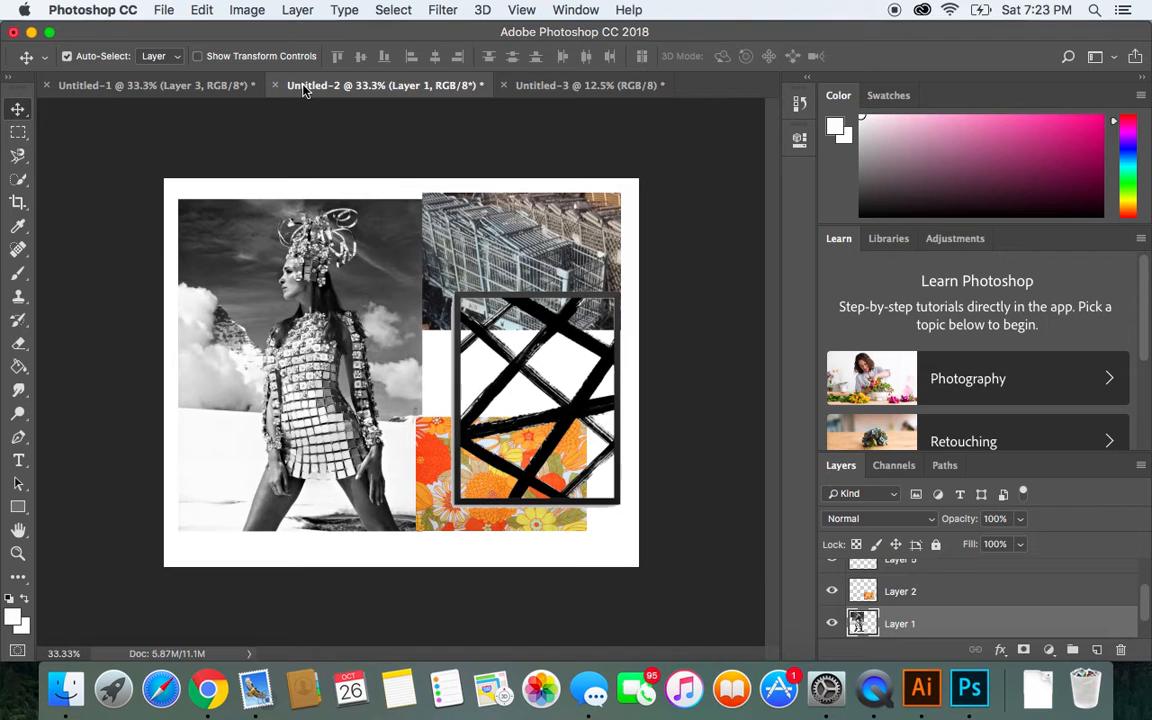
left_click_drag(301, 418, 290, 406)
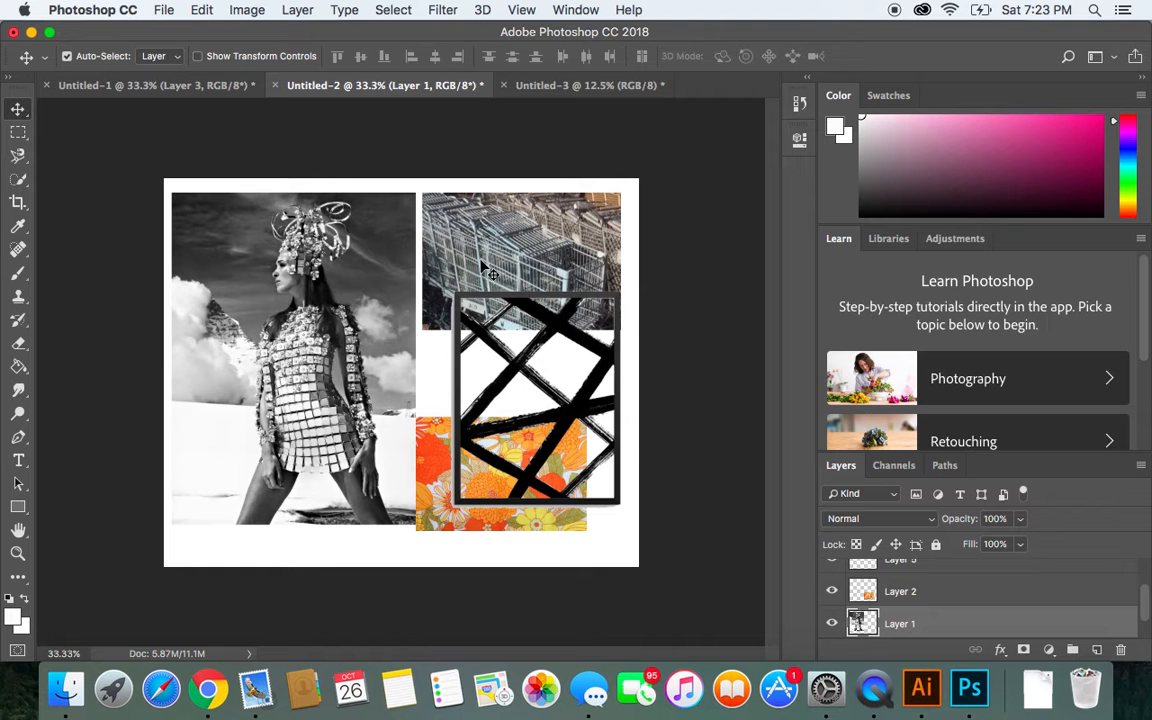
left_click_drag(489, 255, 550, 238)
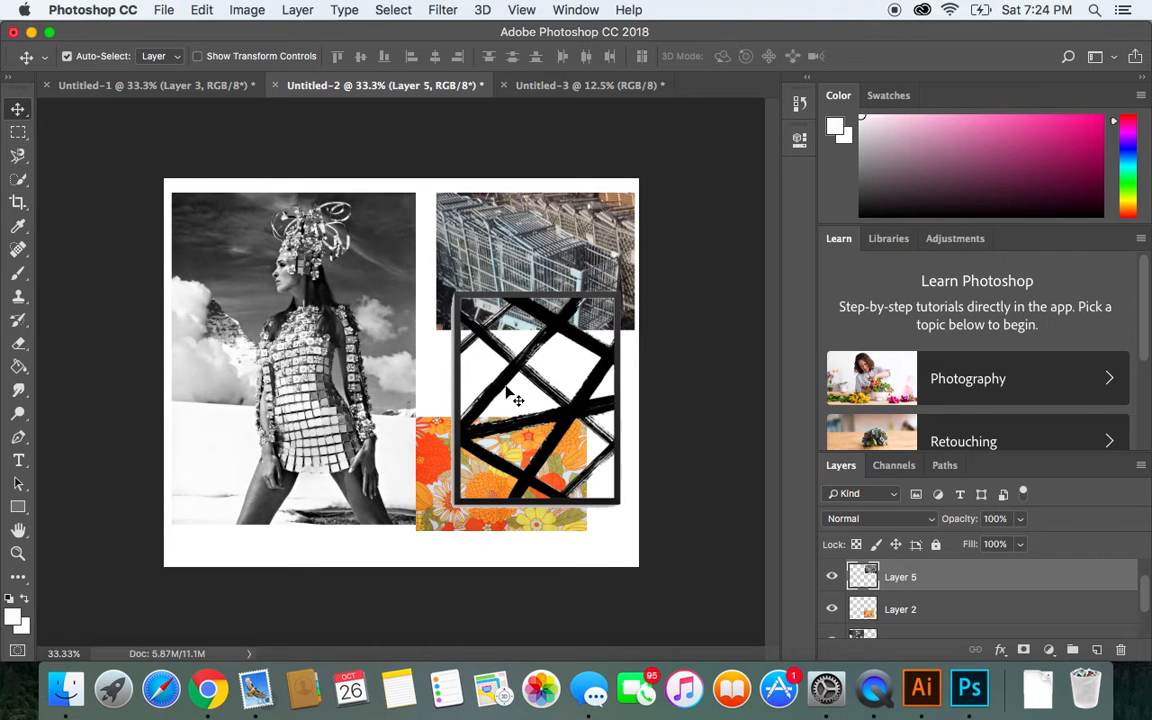
left_click_drag(495, 383, 491, 336)
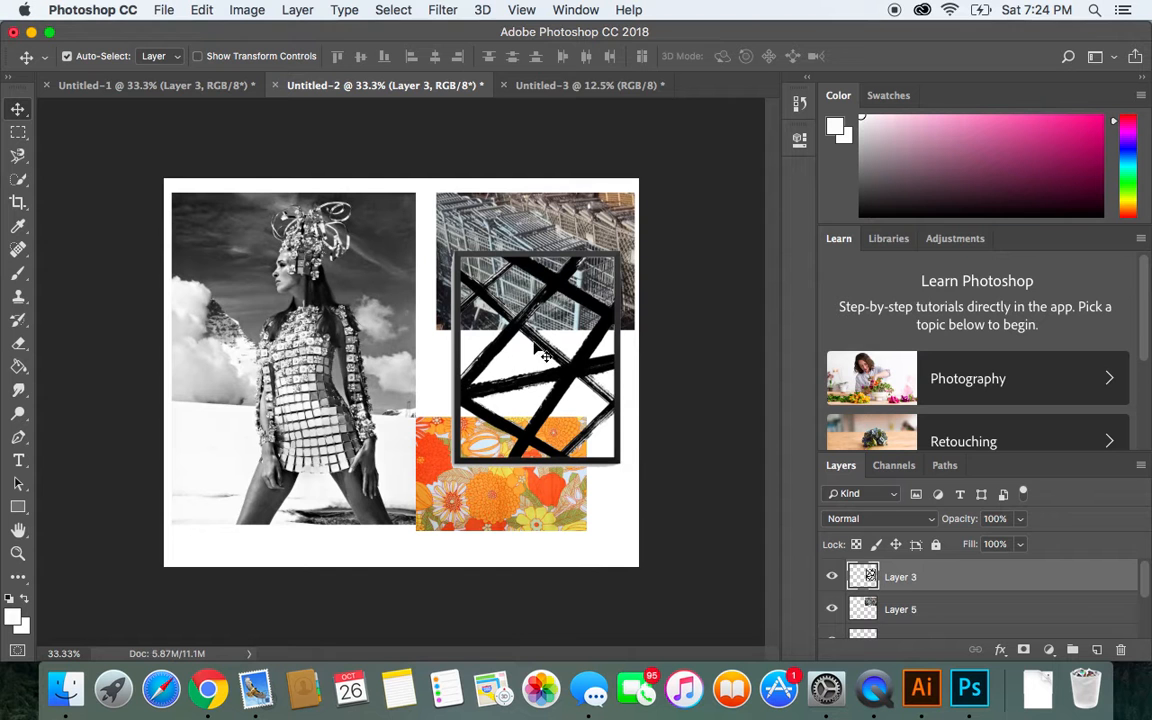
Step: Move the orange floral pattern so it overlaps the model photo's lower right corner and the bottom of the black frame
left_click_drag(482, 502, 395, 504)
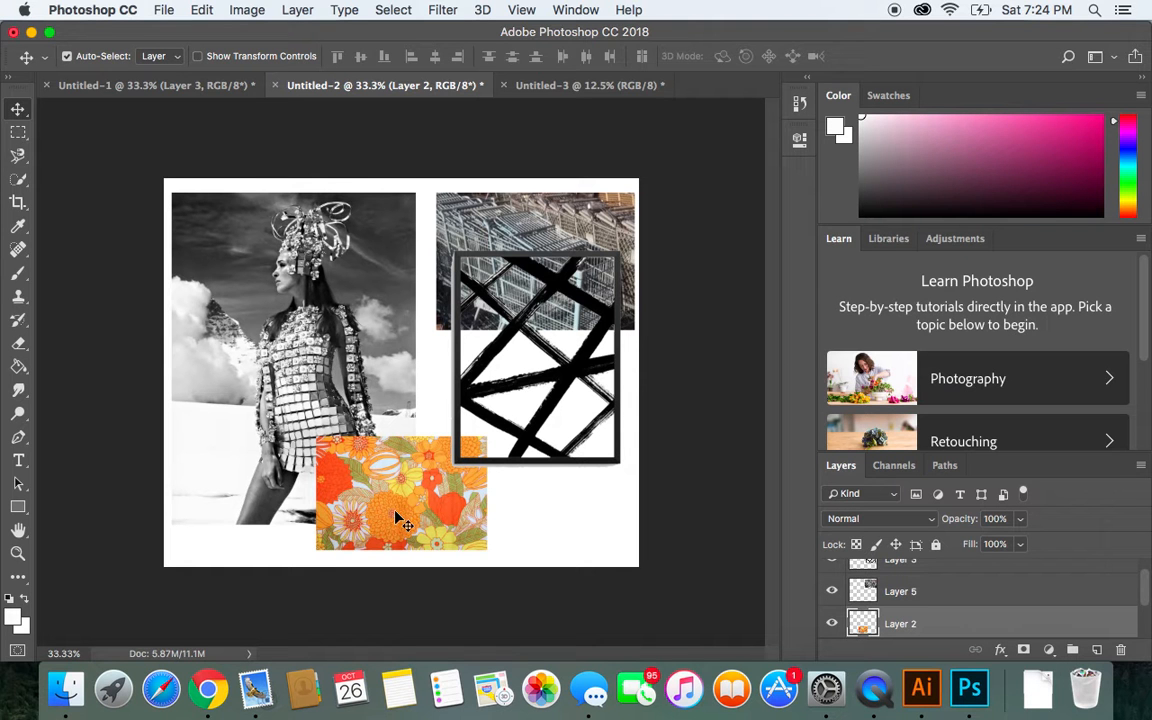
left_click_drag(398, 513, 480, 511)
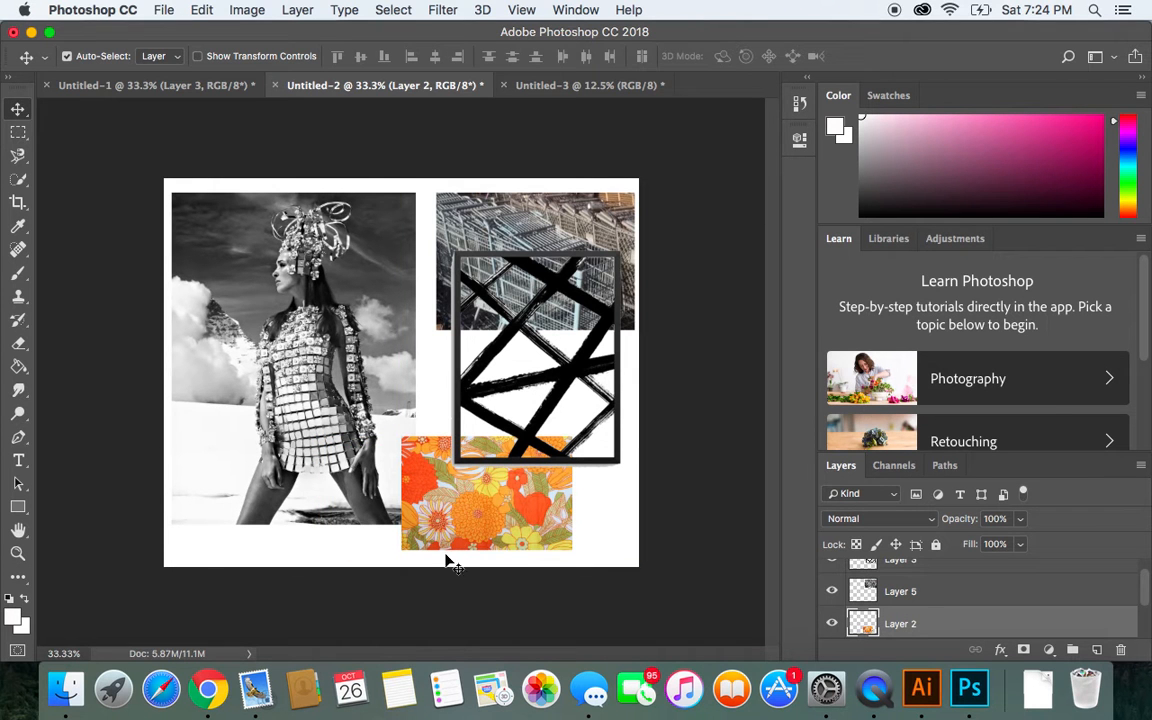
left_click_drag(455, 517, 433, 517)
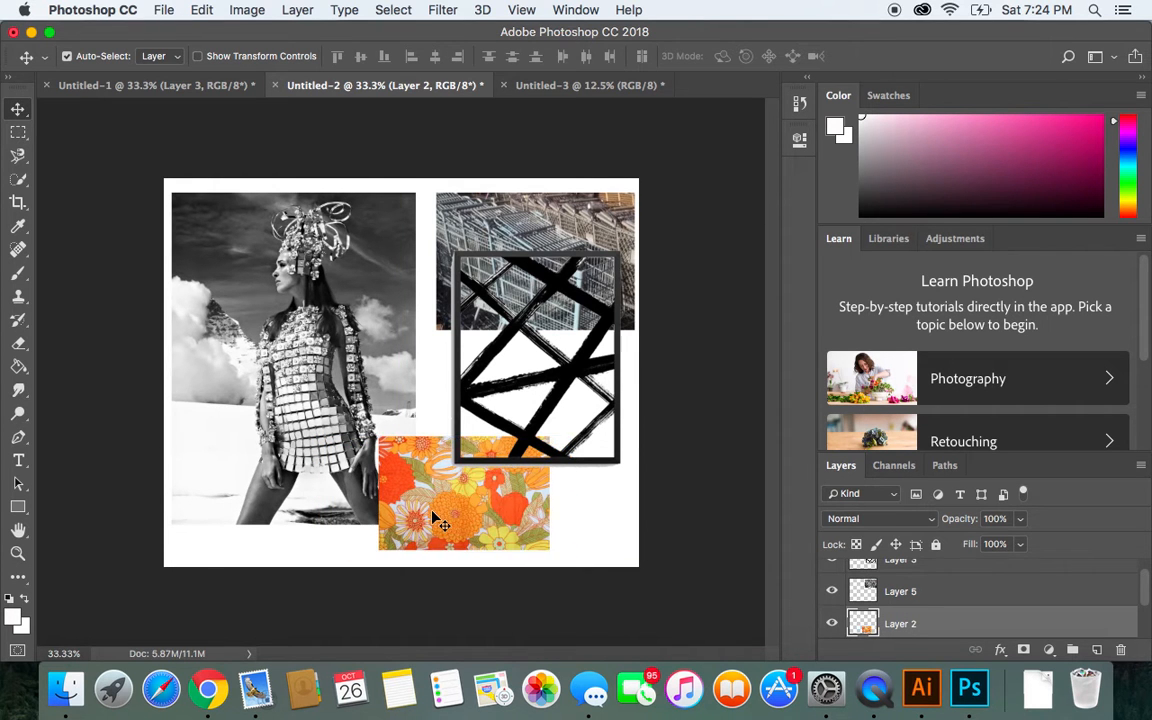
Step: In Untitled-1, reposition the standing and kneeling model pictures and move the framed floral collage up and to the right
left_click(193, 88)
mouse_move(411, 529)
left_mouse_down()
mouse_move(454, 534)
mouse_move(415, 516)
left_mouse_up()
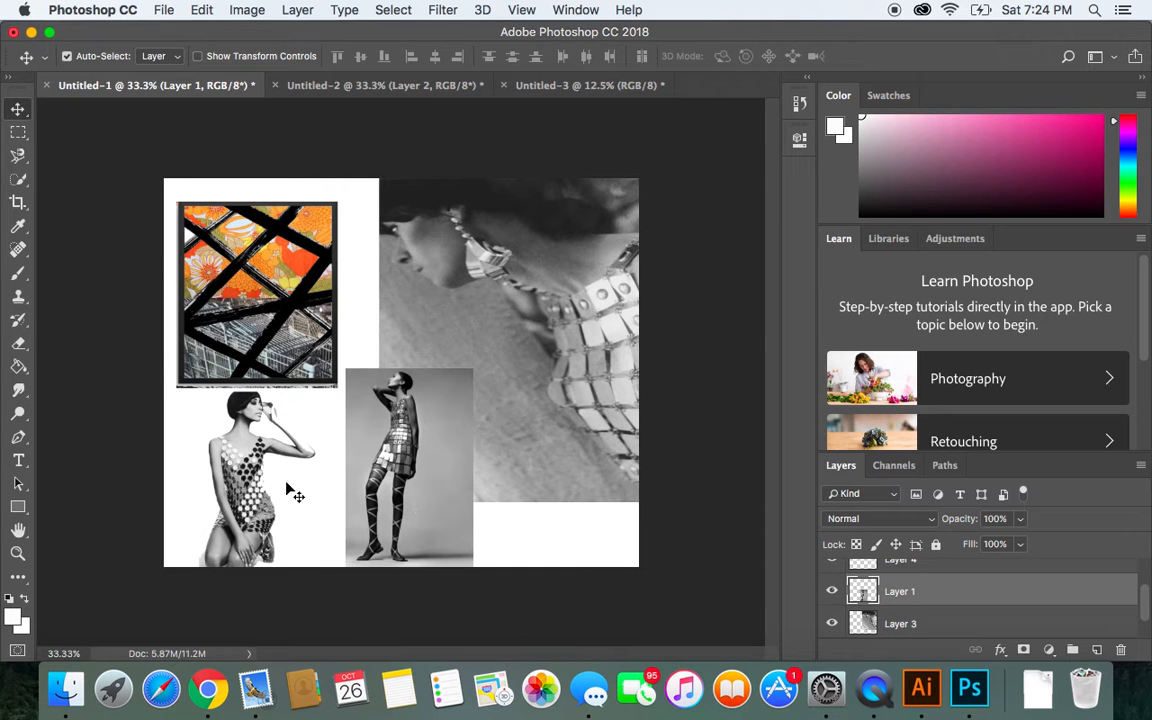
left_click(267, 481)
left_click_drag(267, 487, 290, 483)
mouse_move(275, 320)
left_mouse_down()
mouse_move(283, 283)
mouse_move(295, 325)
left_mouse_up()
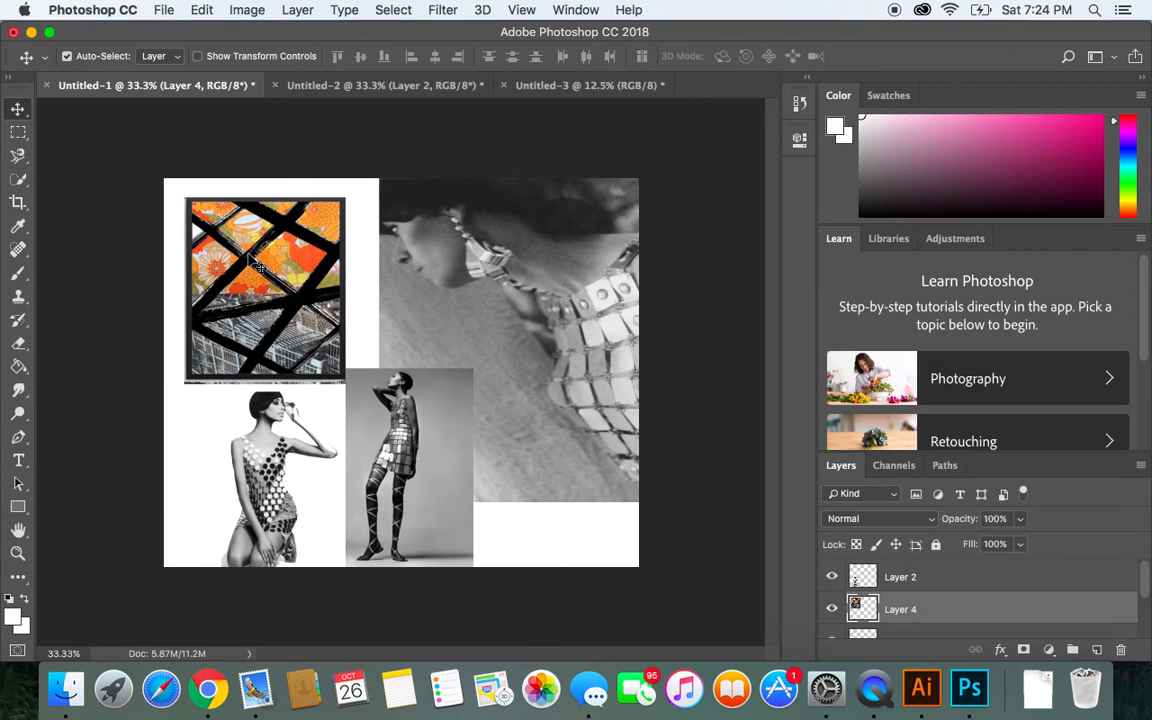
left_click_drag(250, 257, 249, 244)
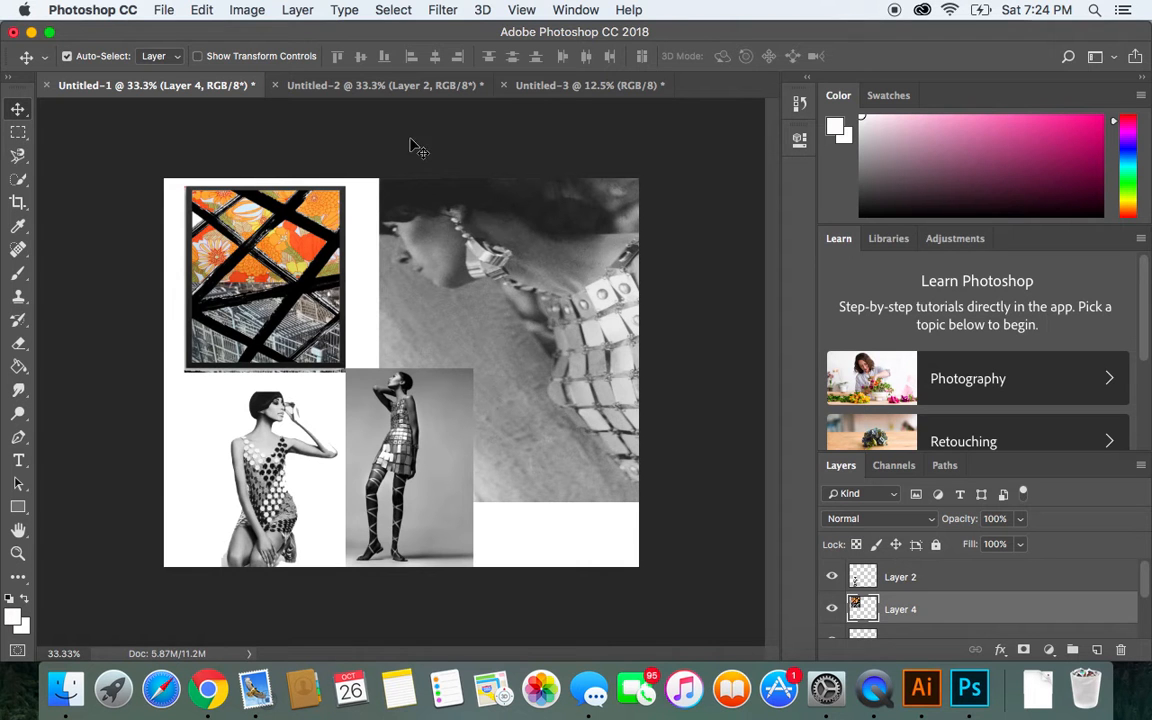
Step: Start a new document from the Print Letter preset, using inches and landscape orientation
left_click(546, 88)
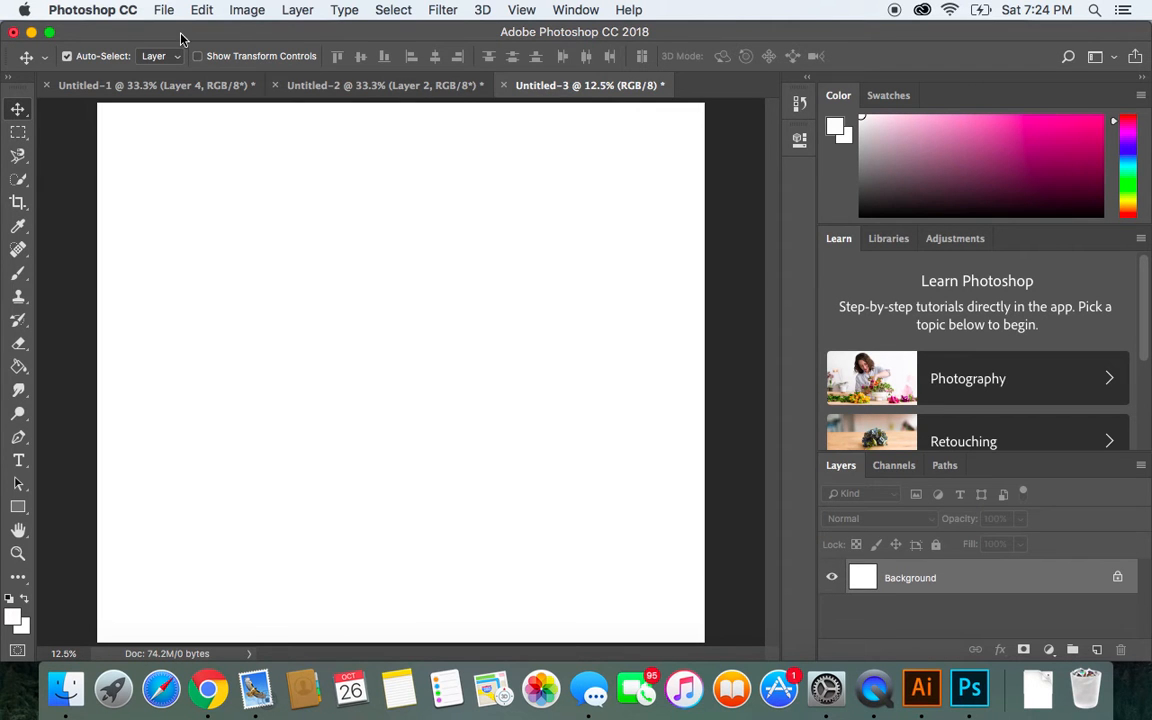
left_click(164, 10)
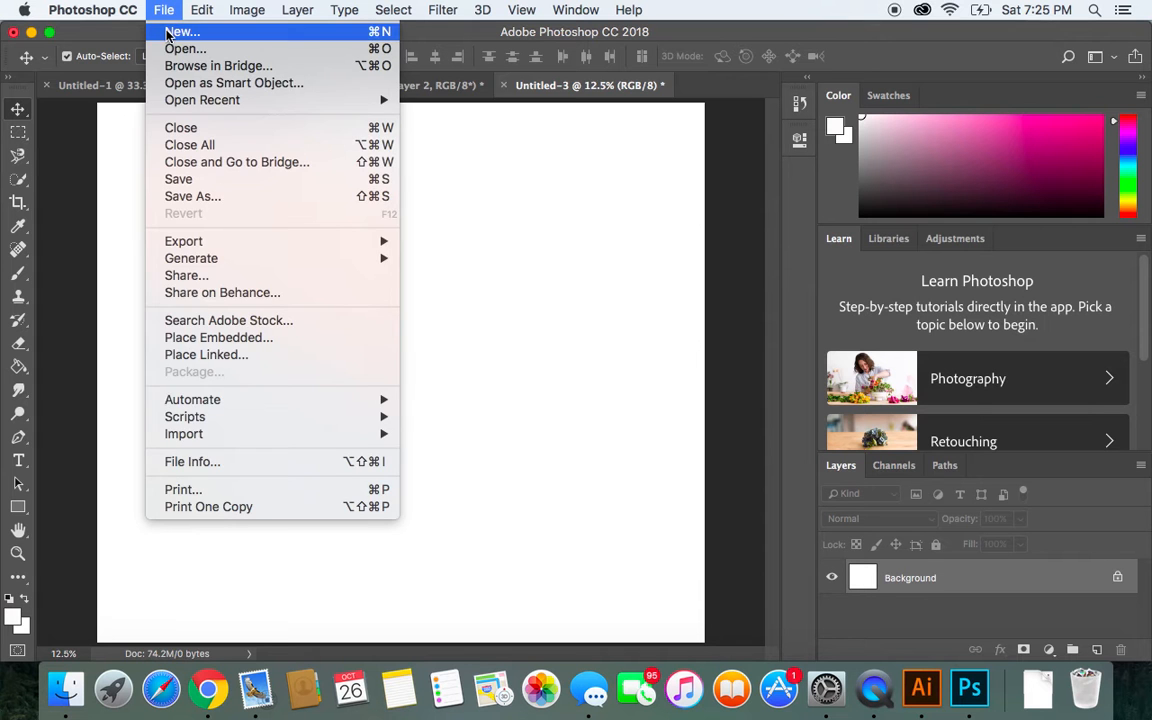
left_click(168, 33)
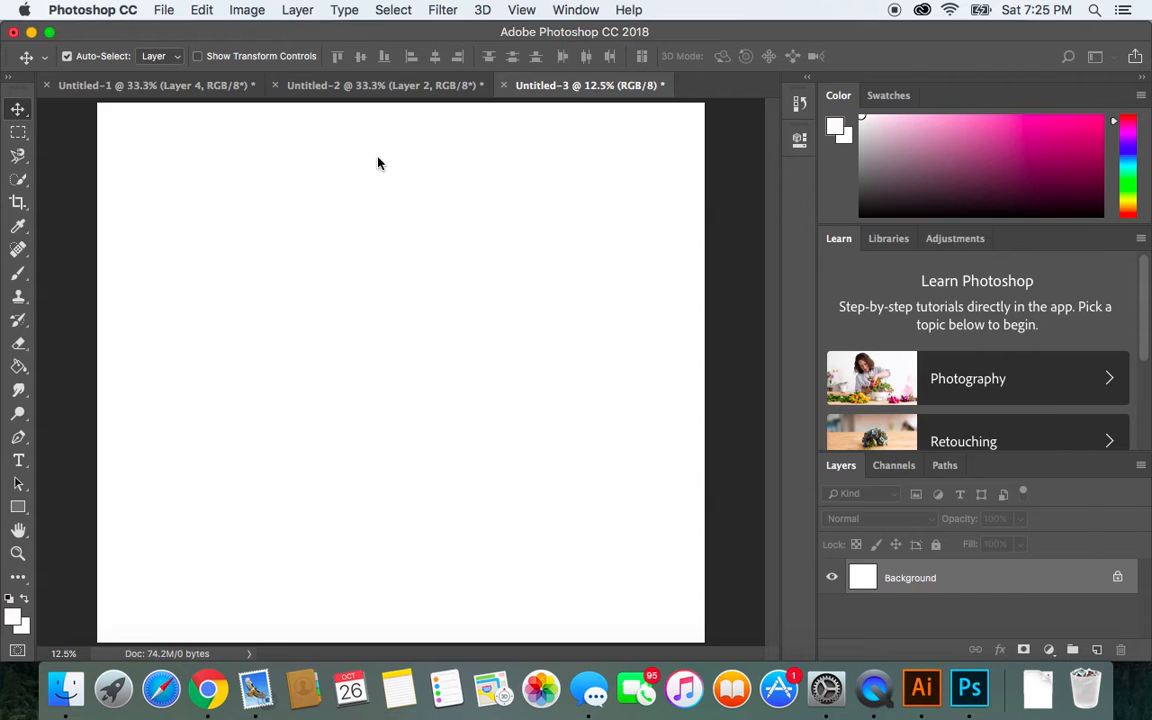
key("super+n")
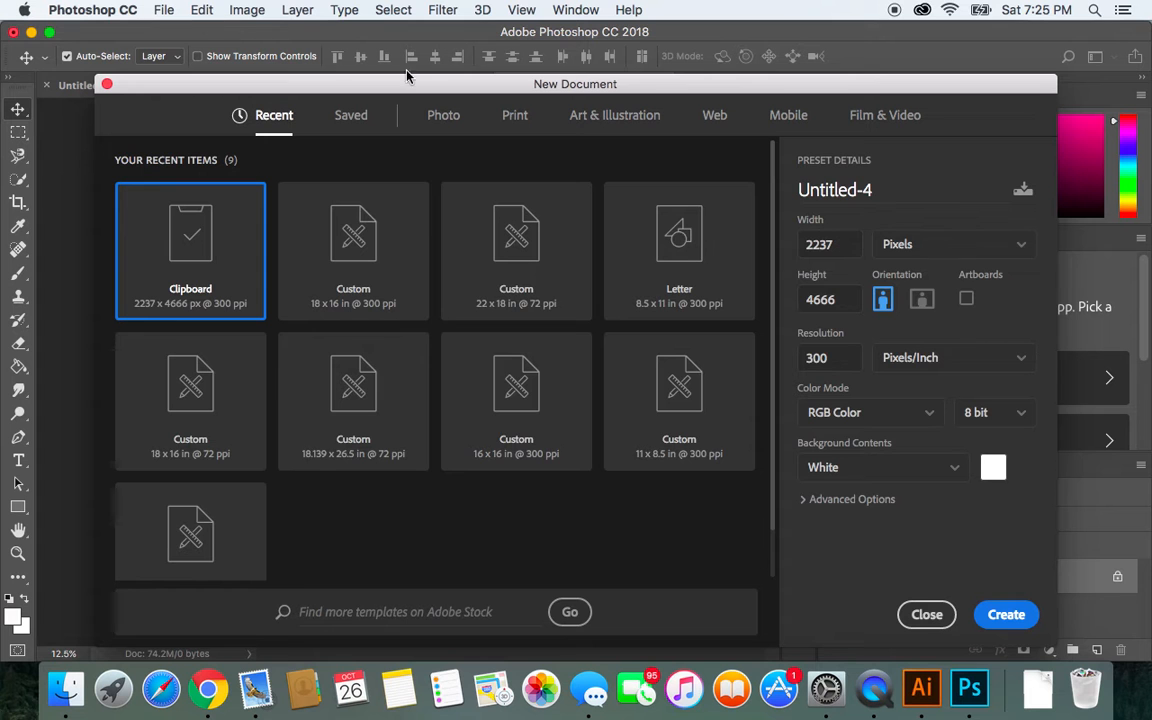
left_click(517, 118)
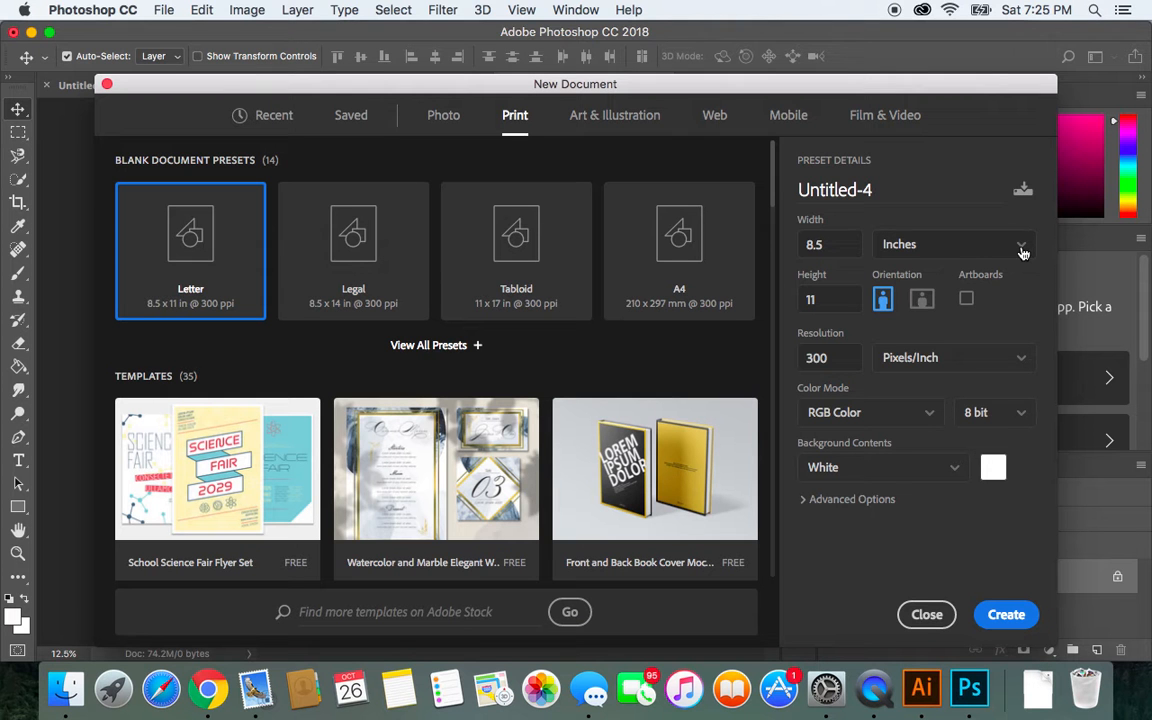
left_click(1021, 250)
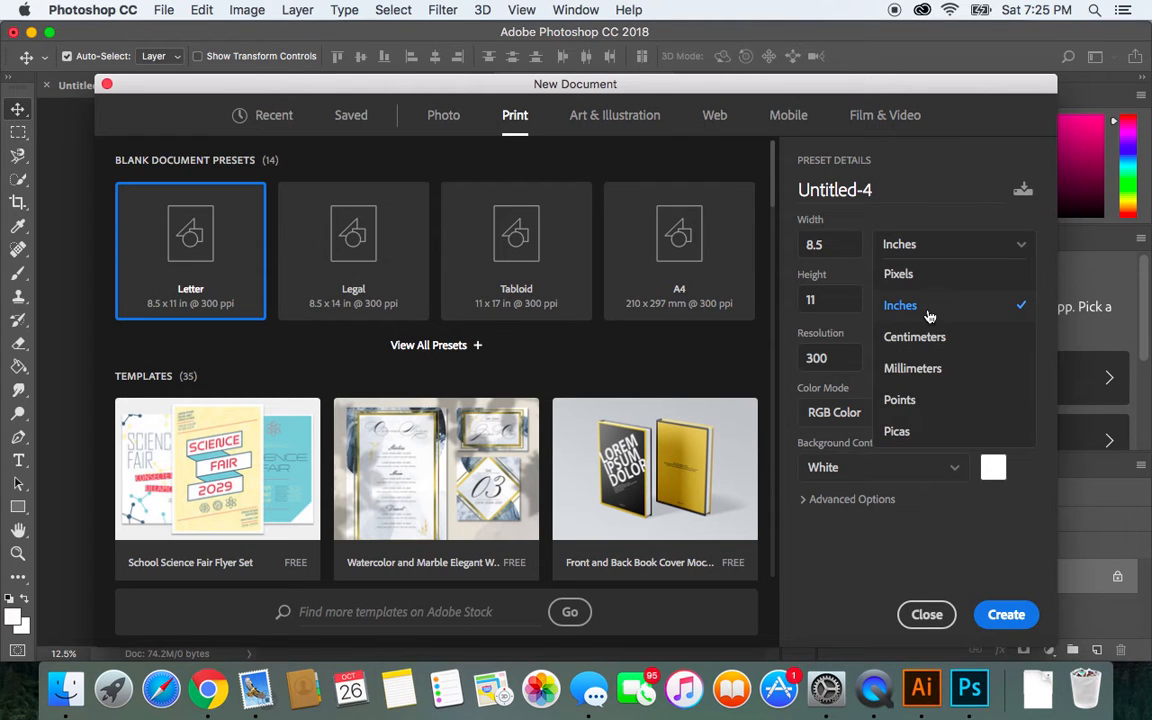
left_click(898, 310)
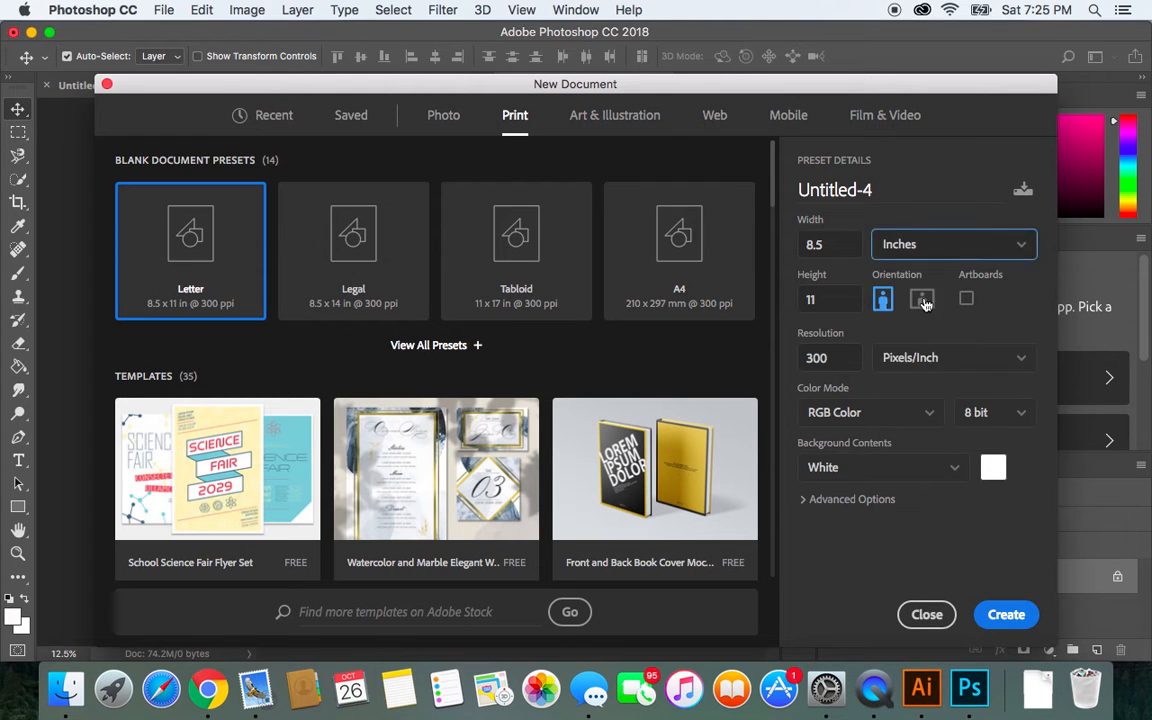
left_click(921, 300)
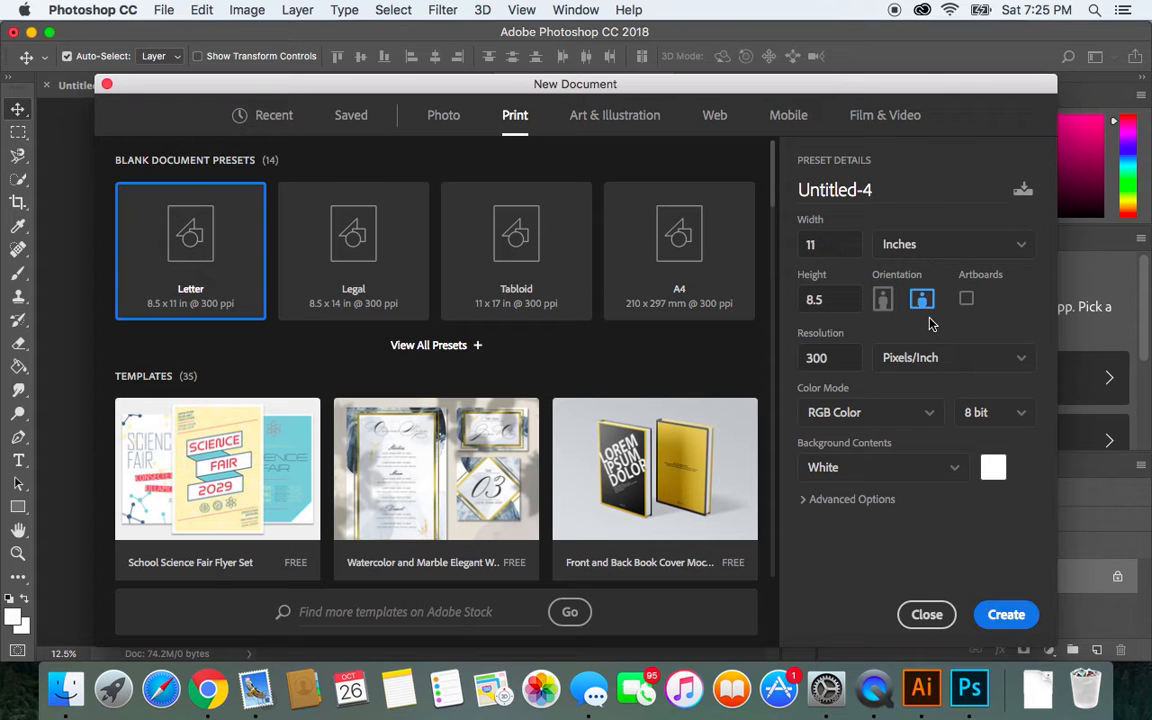
Step: Set the new document's width to 18 inches and height to 16 inches, and create it
left_click(827, 246)
type("8")
key("BackSpace")
key("BackSpace")
key("BackSpace")
type("18")
key("Tab")
type("16")
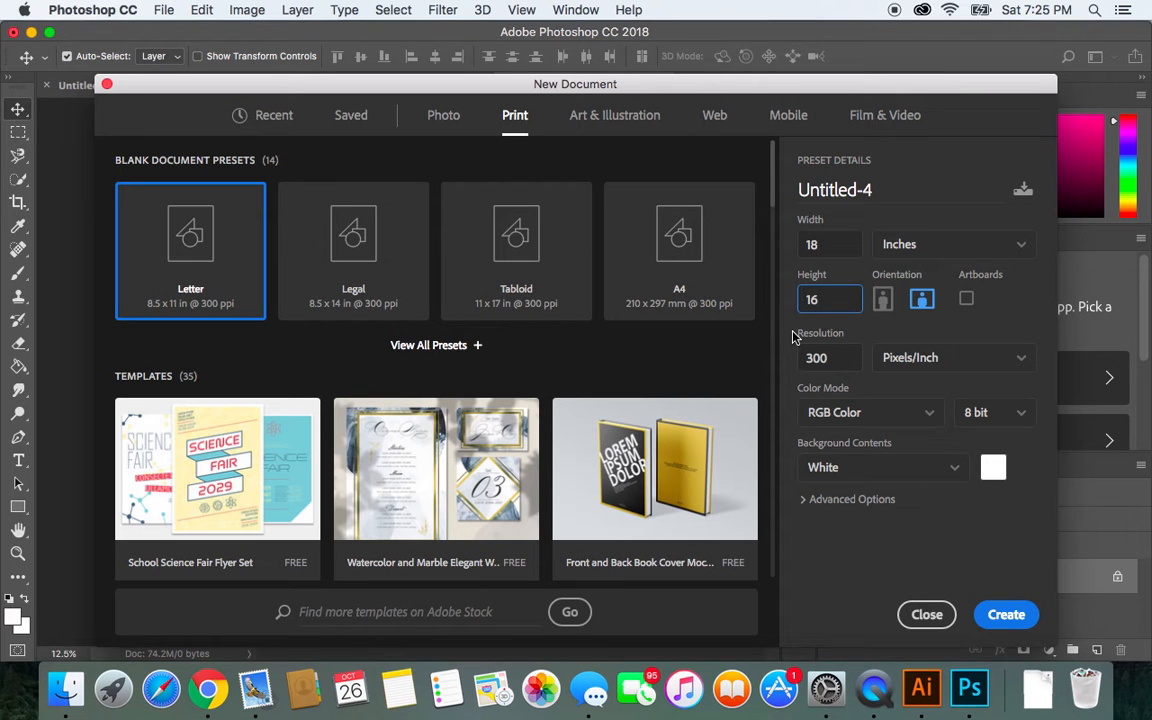
left_click(1004, 615)
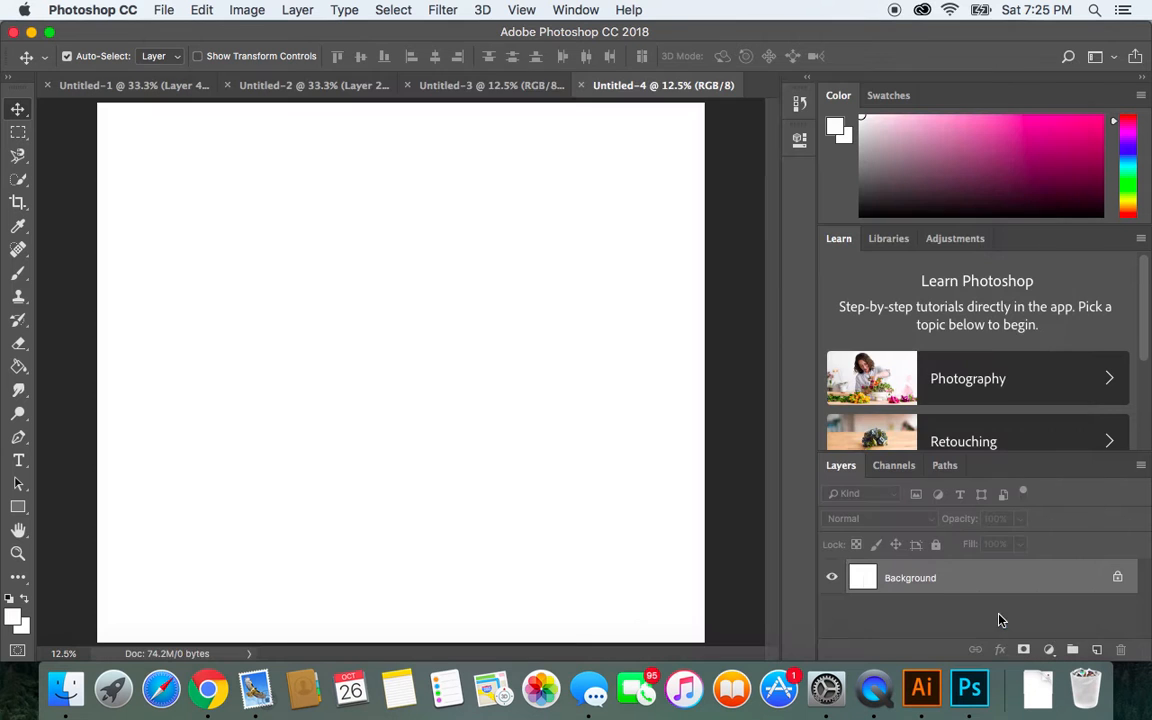
Step: Close the old blank Untitled-3 document
left_click(407, 86)
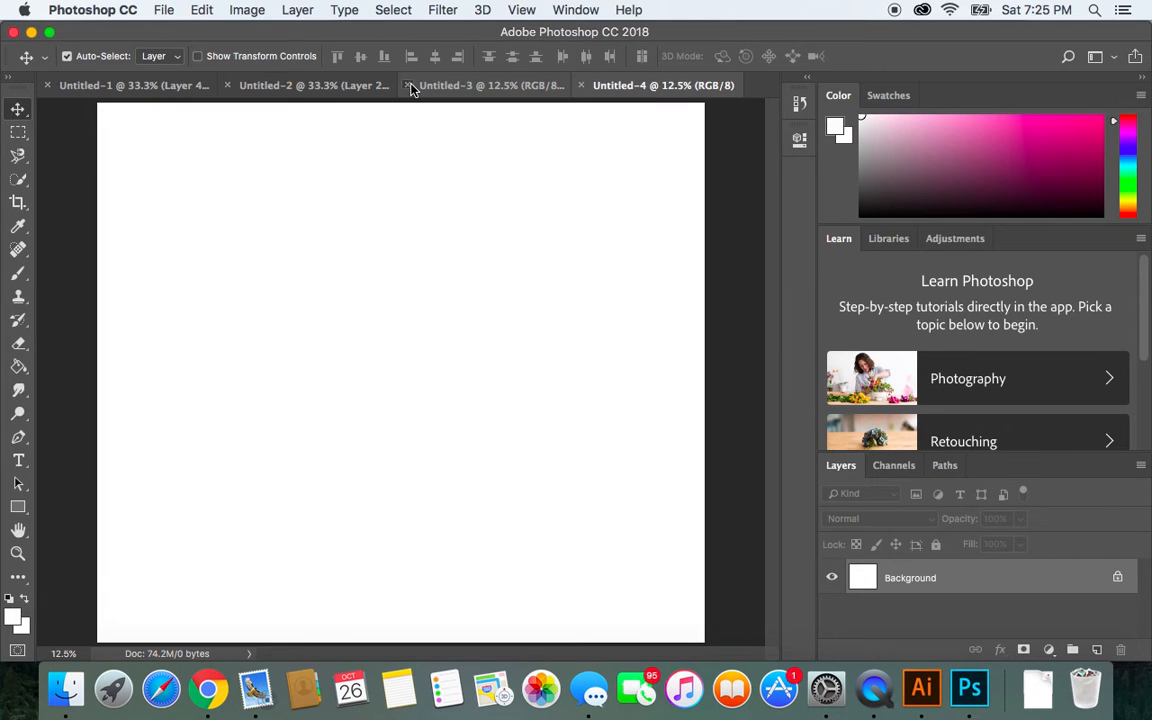
left_click(505, 260)
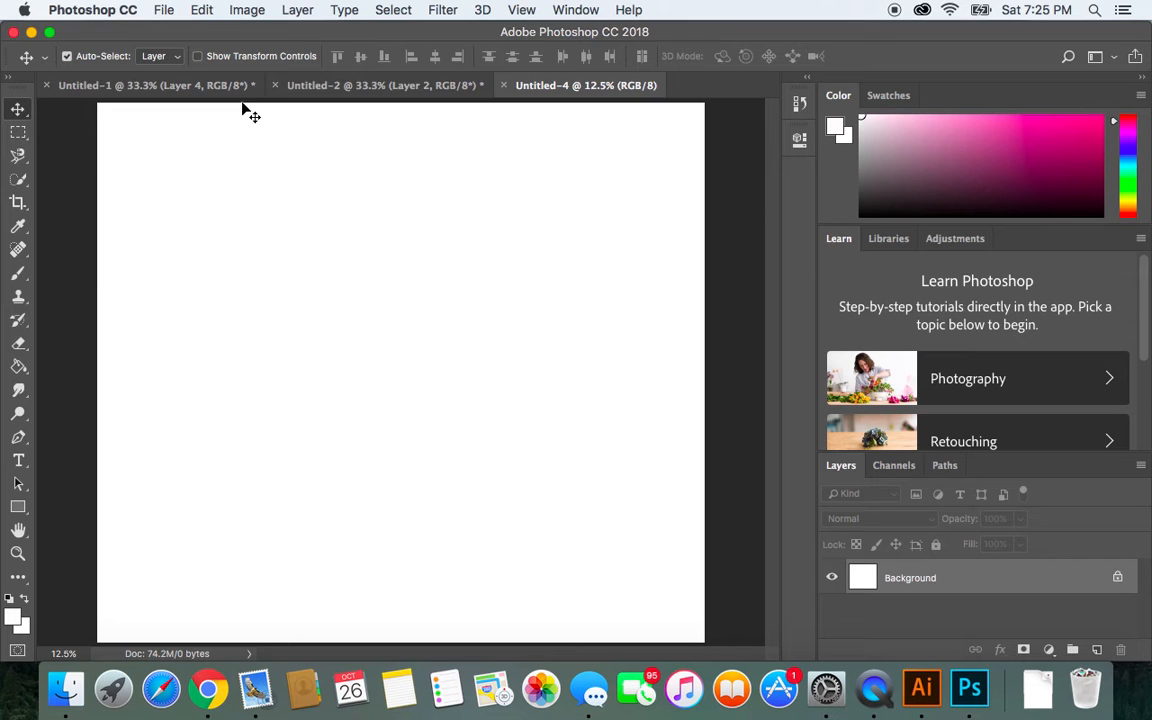
Step: Try copying the floral pattern from Untitled-2 into the blank Untitled-4 document, and delete the copy
left_click(164, 87)
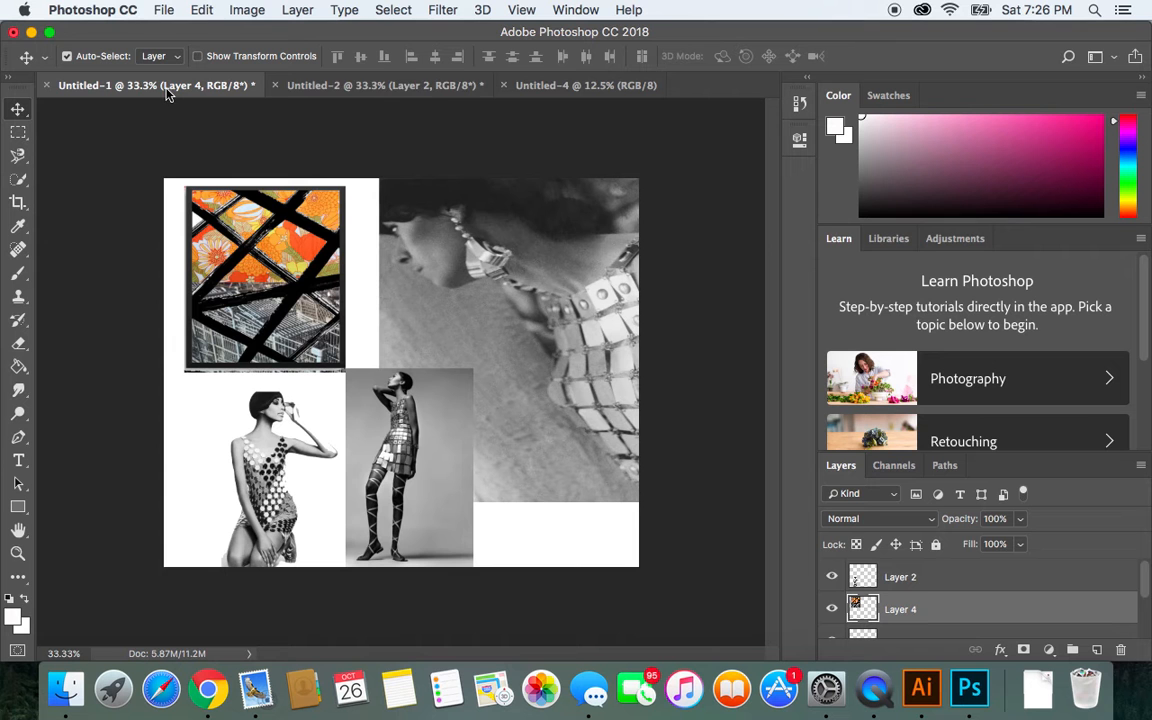
left_click(400, 90)
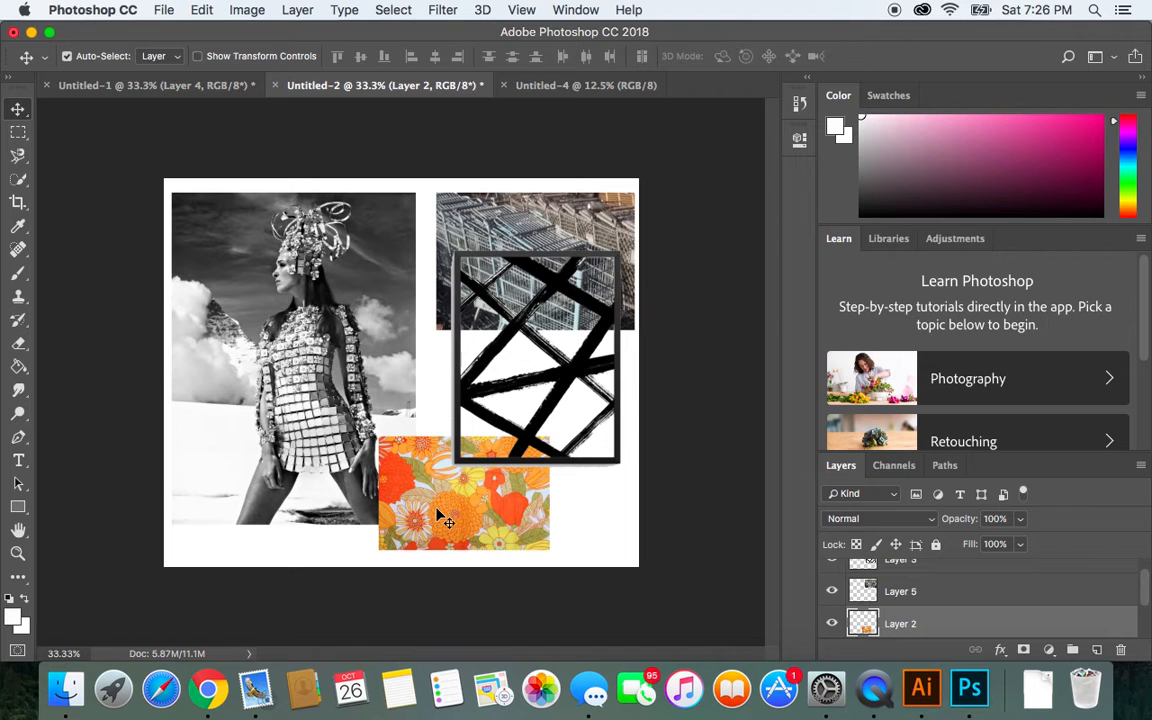
left_click_drag(431, 509, 270, 403)
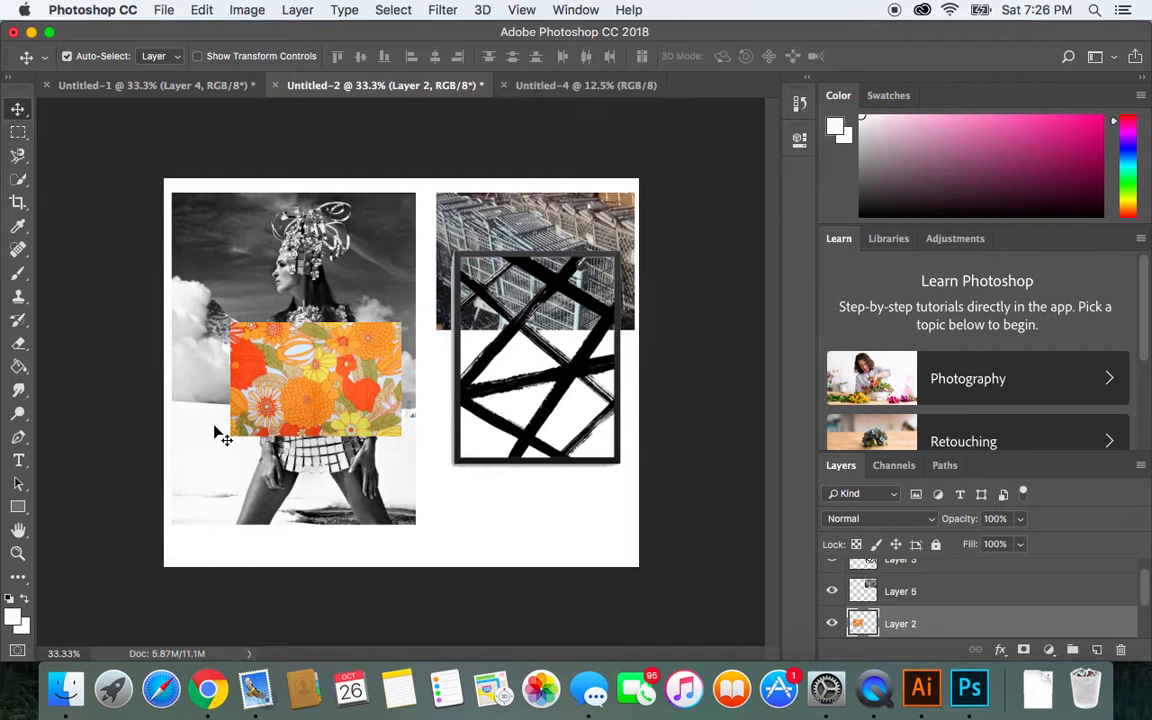
left_click_drag(312, 404, 360, 362)
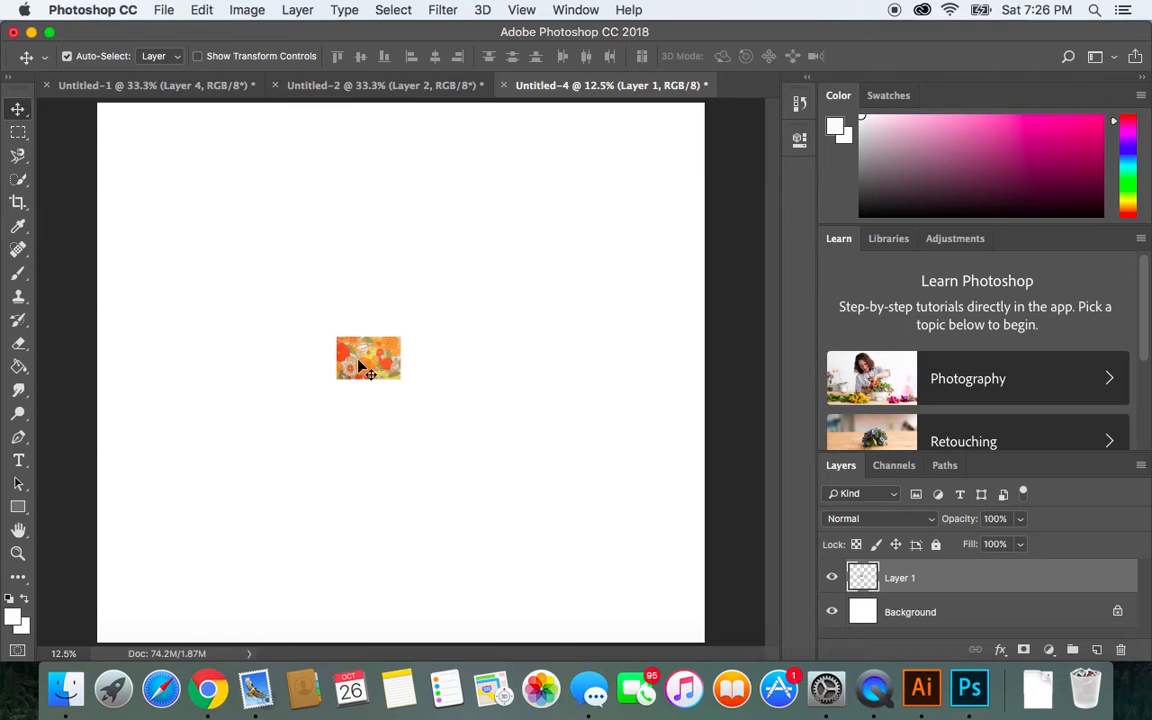
key("BackSpace")
Step: Return to Untitled-2 and use the Move Tool to reposition the floral pattern over the model's dress
left_click(196, 90)
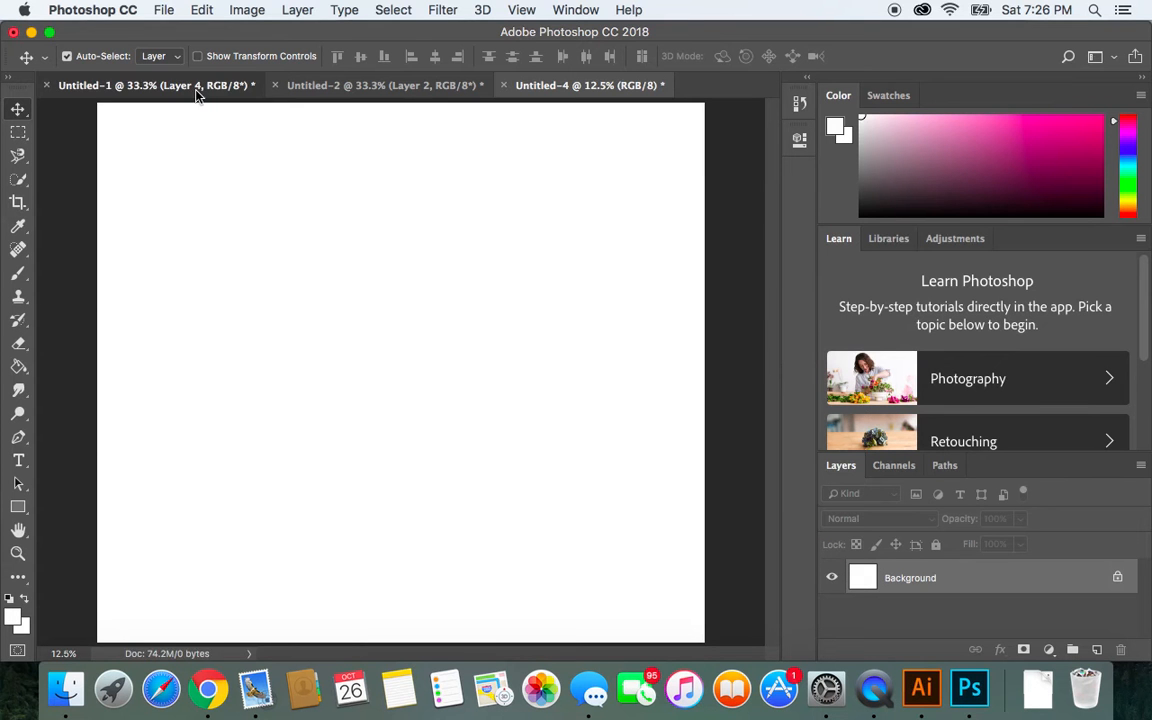
left_click(311, 90)
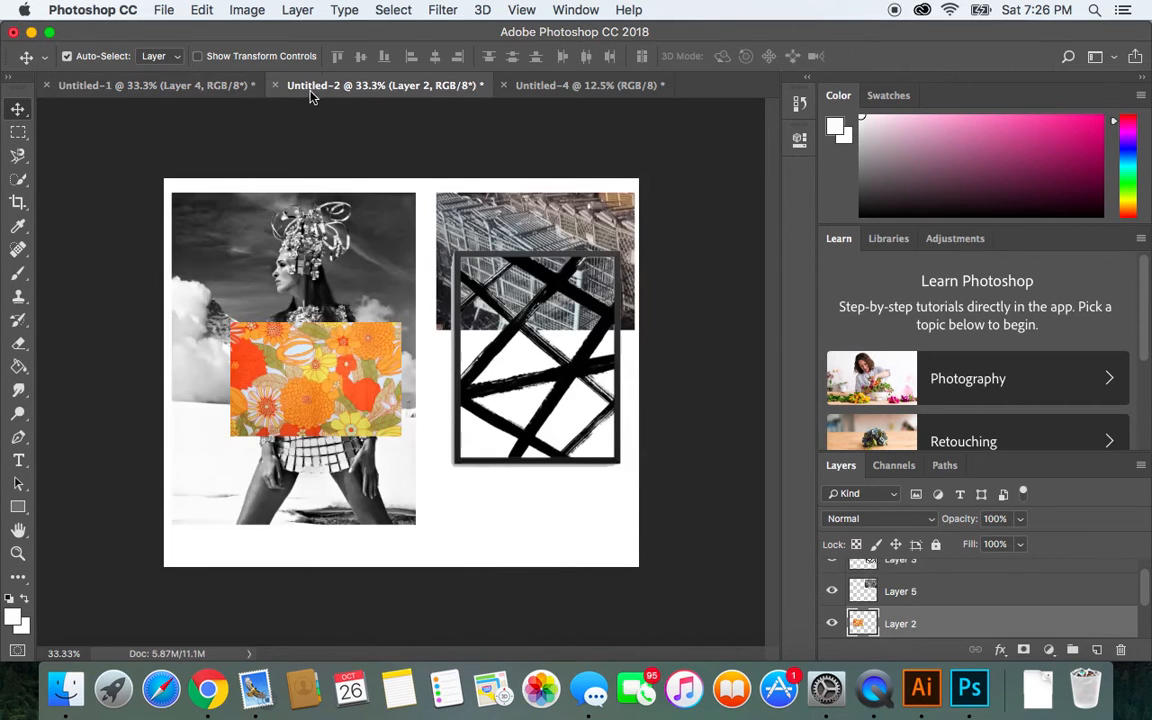
left_click_drag(298, 414, 275, 380)
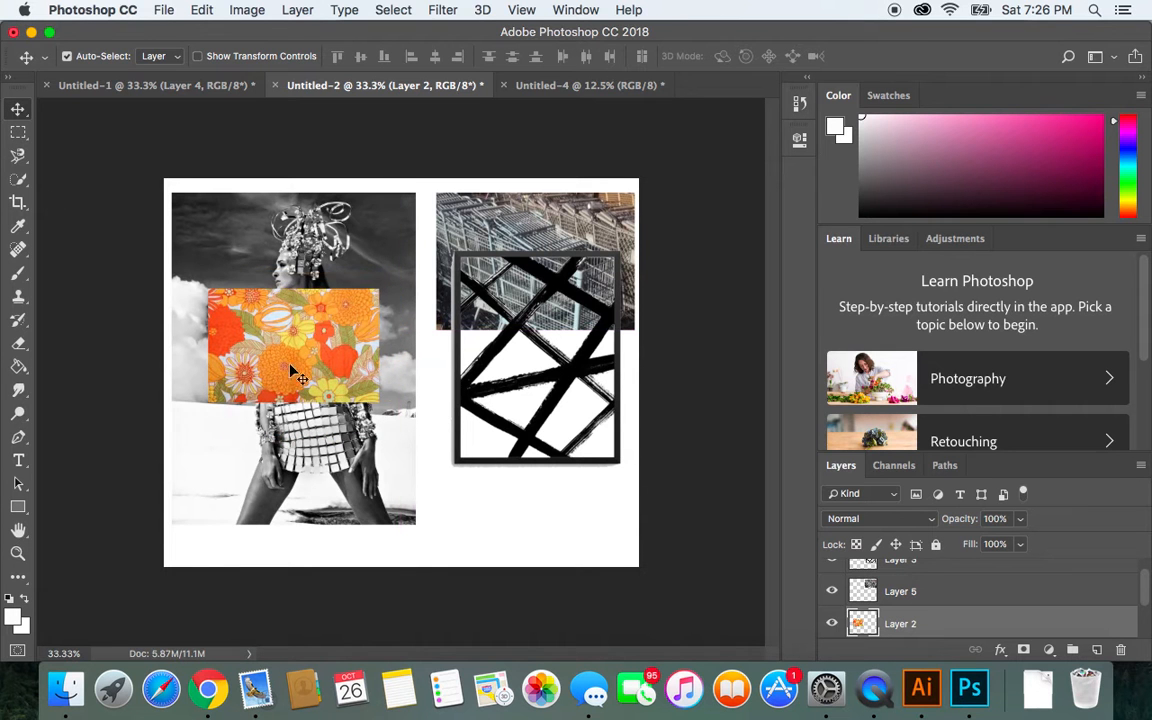
left_click(18, 113)
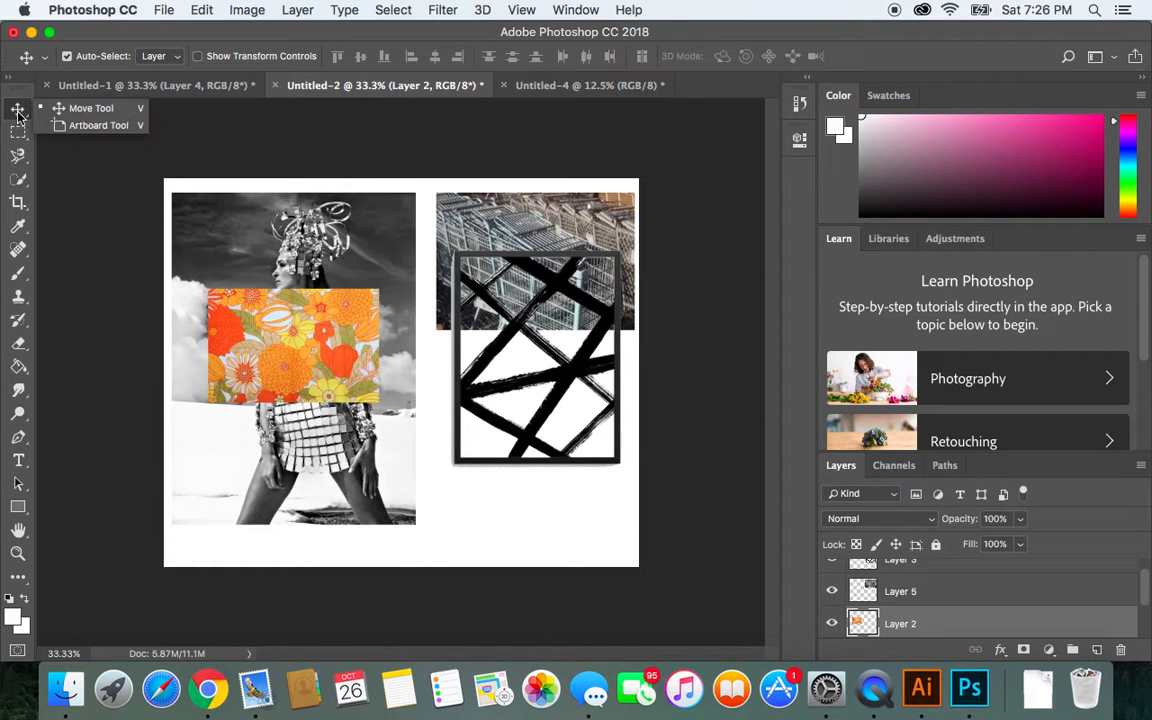
left_click(55, 105)
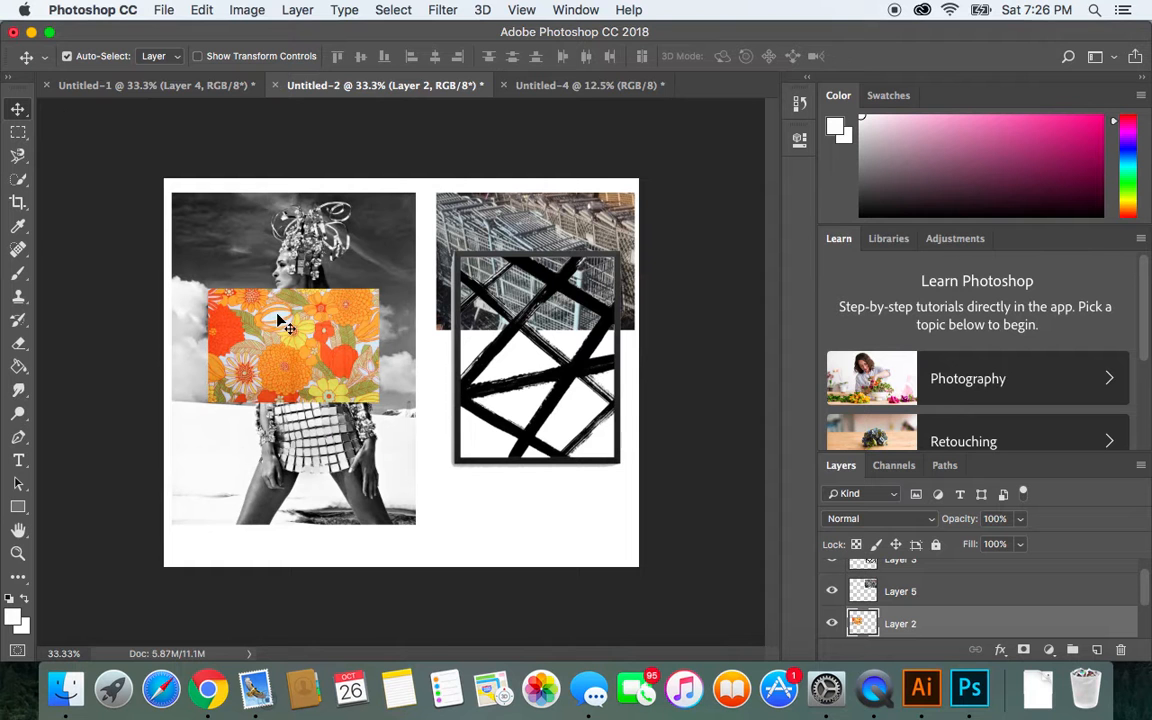
left_click_drag(302, 351, 341, 441)
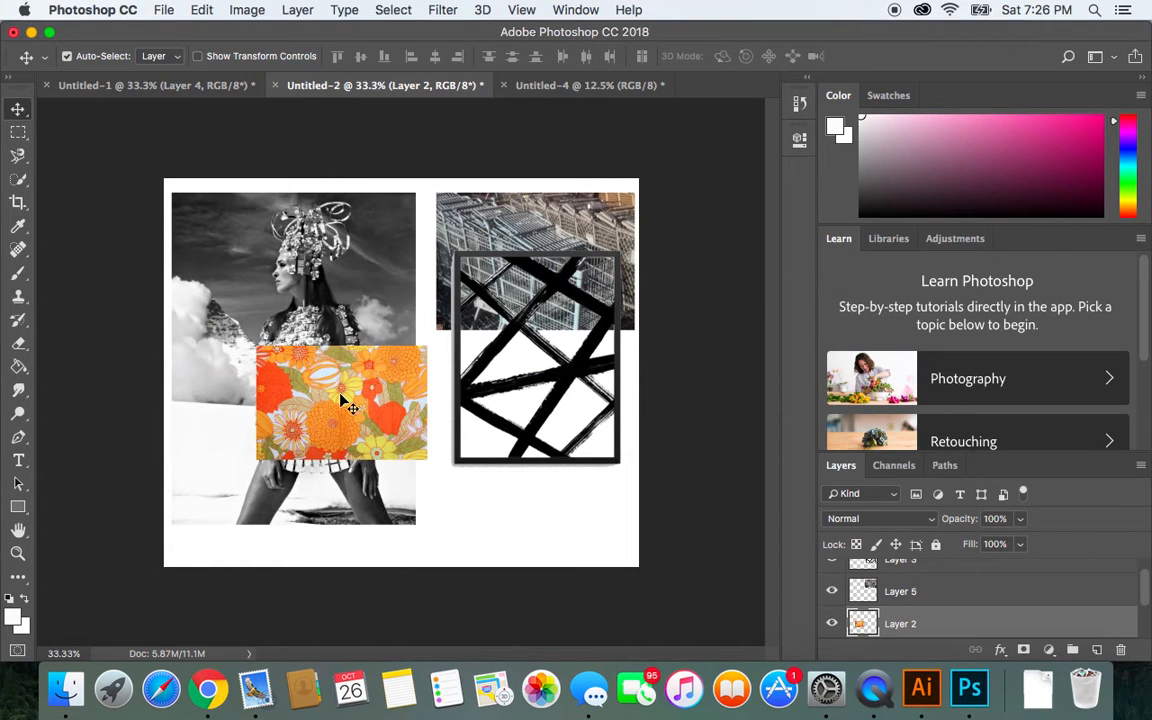
Step: Copy the floral pattern from Untitled-2 and paste it into the blank Untitled-4 document
key("super+c")
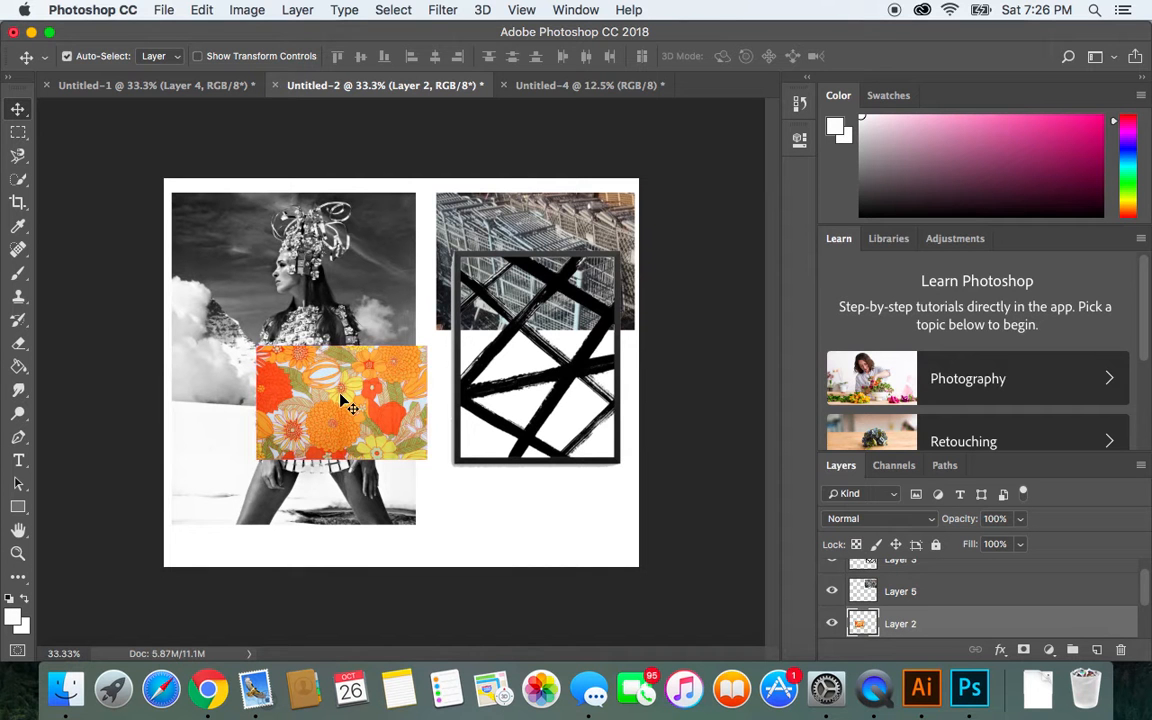
left_click(596, 87)
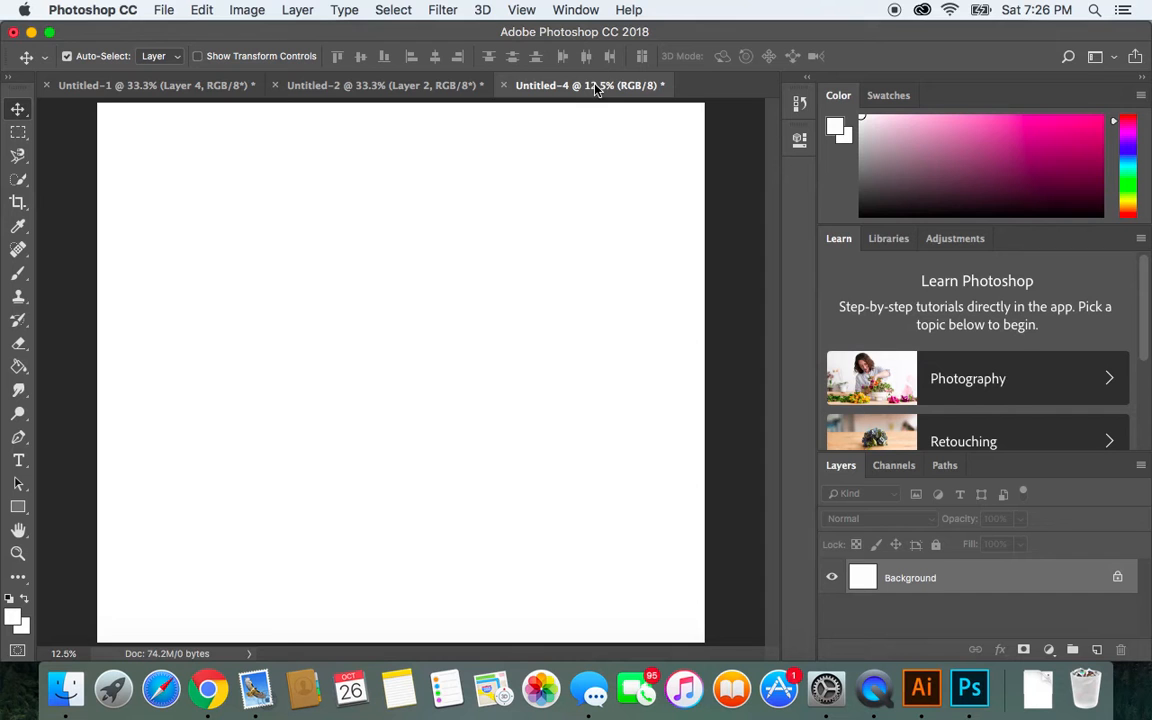
key("super+v")
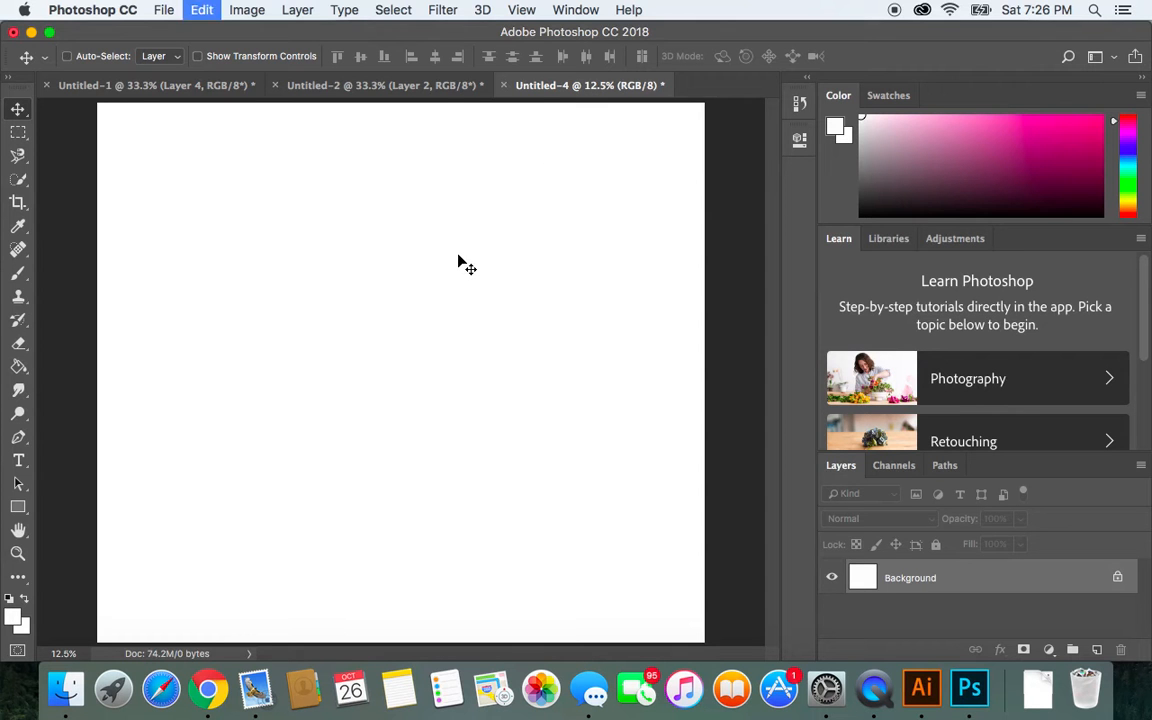
mouse_move(405, 355)
left_mouse_down()
mouse_move(404, 342)
mouse_move(402, 377)
left_mouse_up()
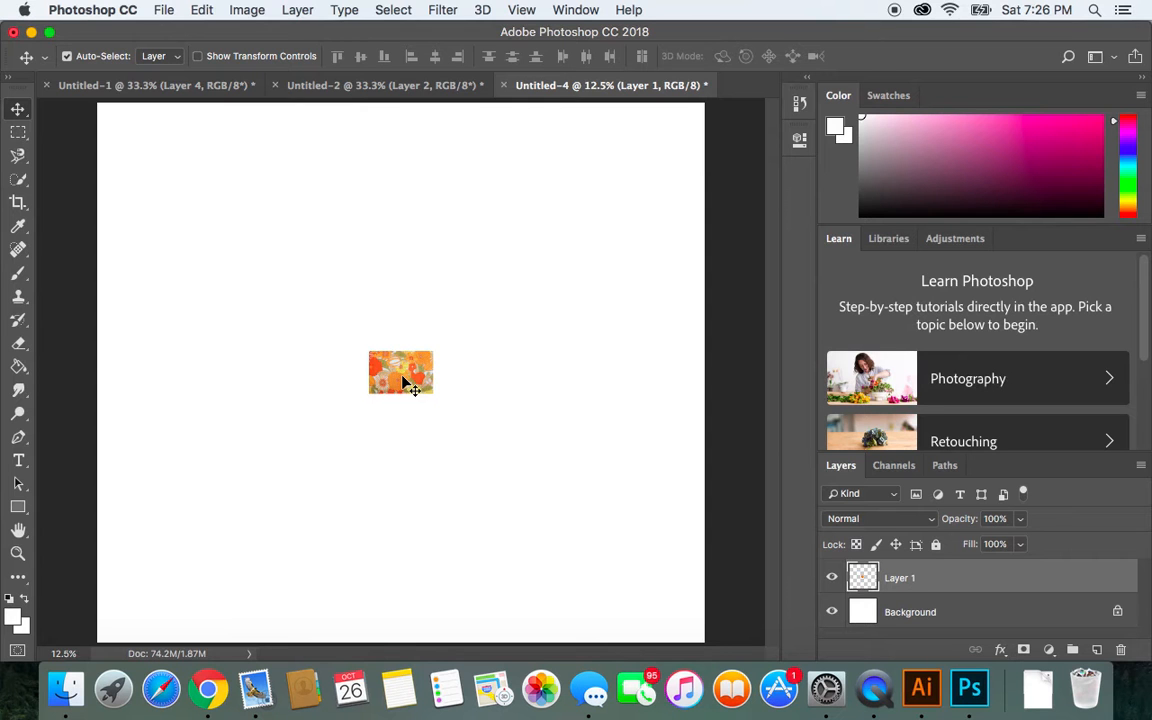
Step: Enlarge the floral pattern with Free Transform to about 797% width and 905% height, flush with the canvas's upper-left corner
key("super+t")
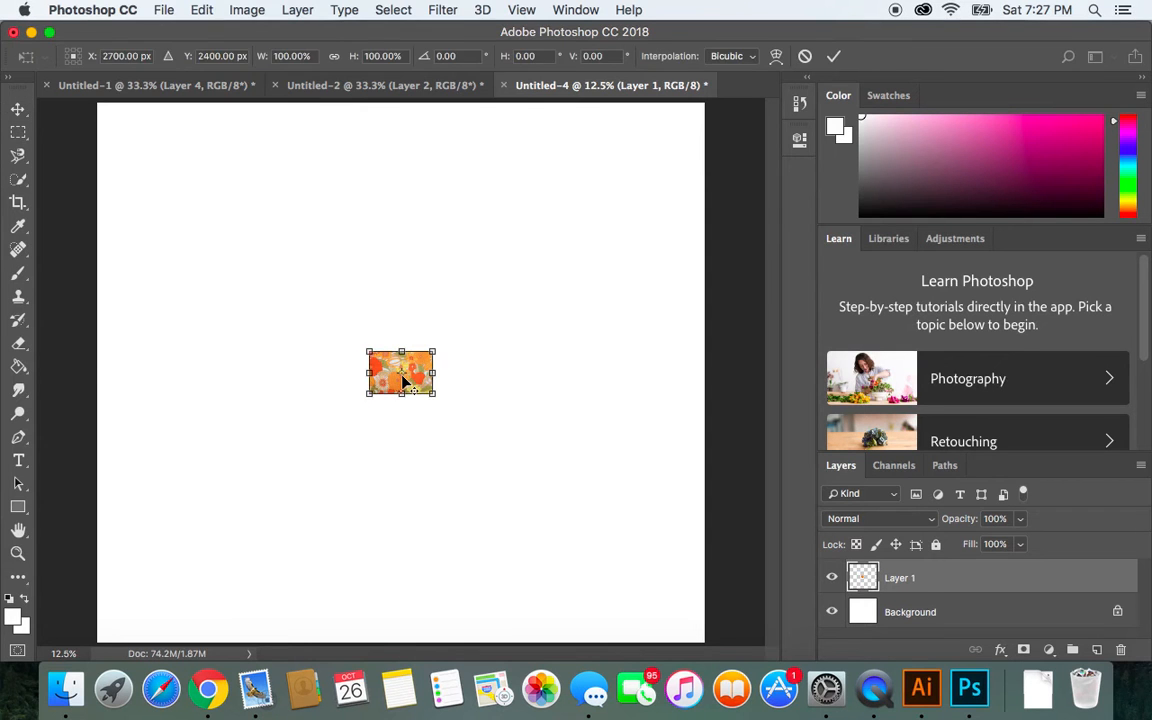
left_click_drag(363, 351, 172, 205)
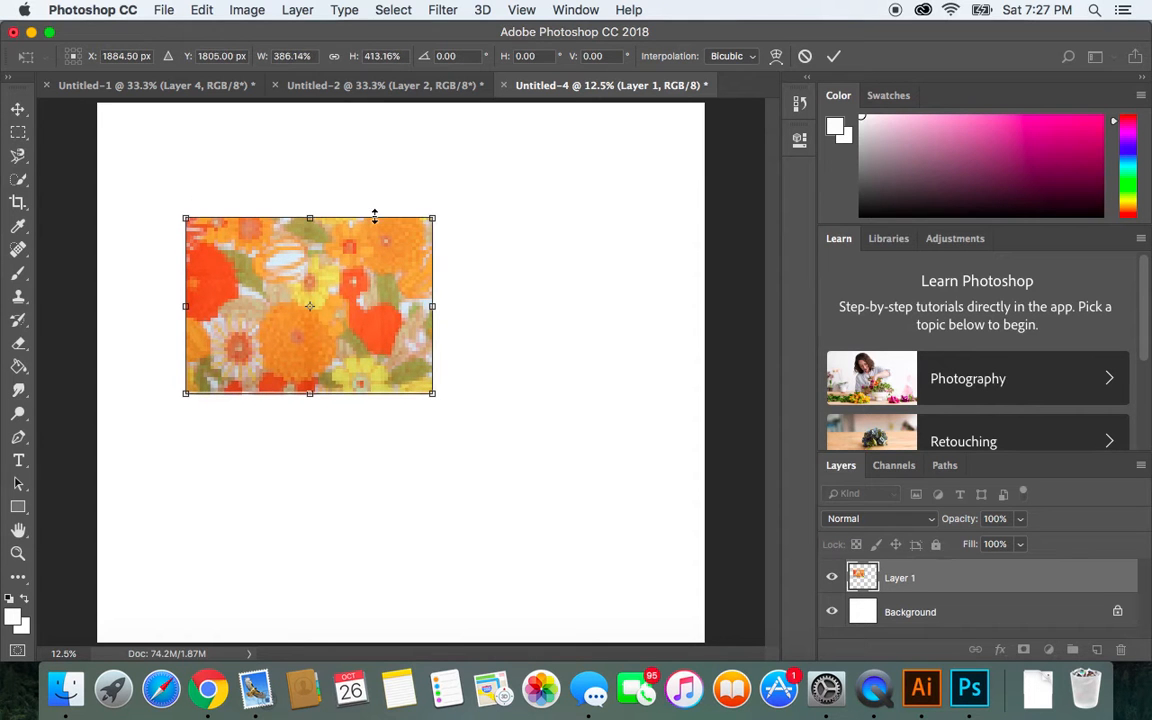
left_click_drag(443, 204, 605, 99)
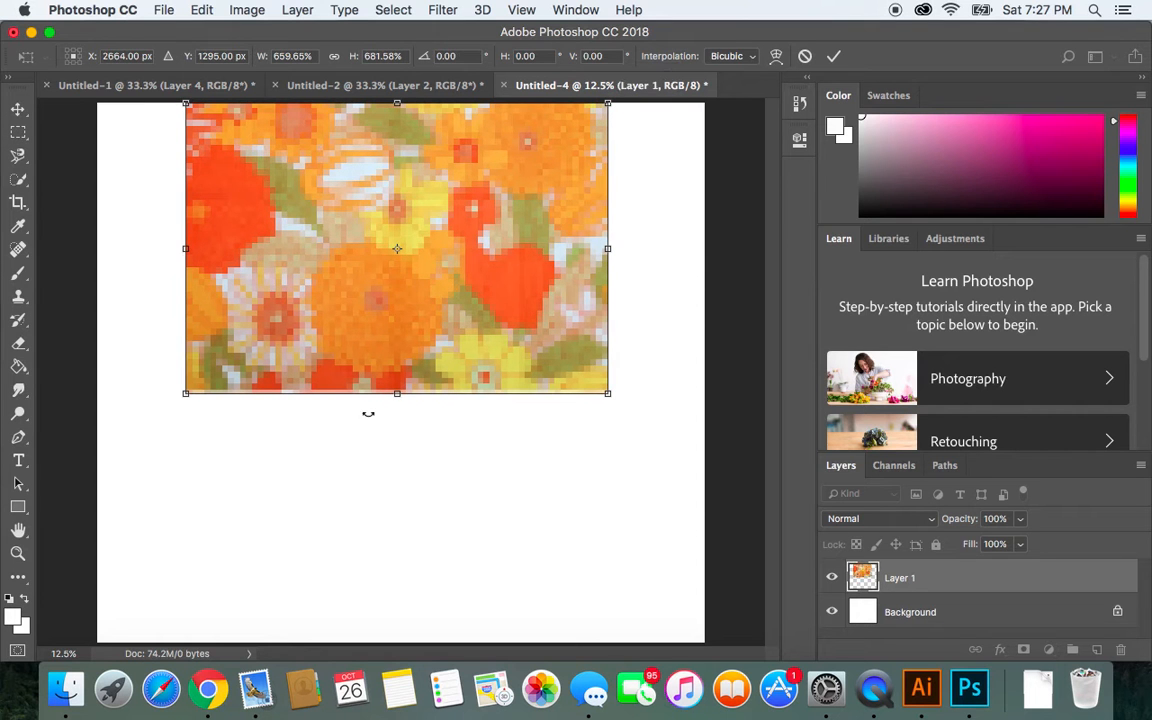
left_click_drag(185, 249, 100, 254)
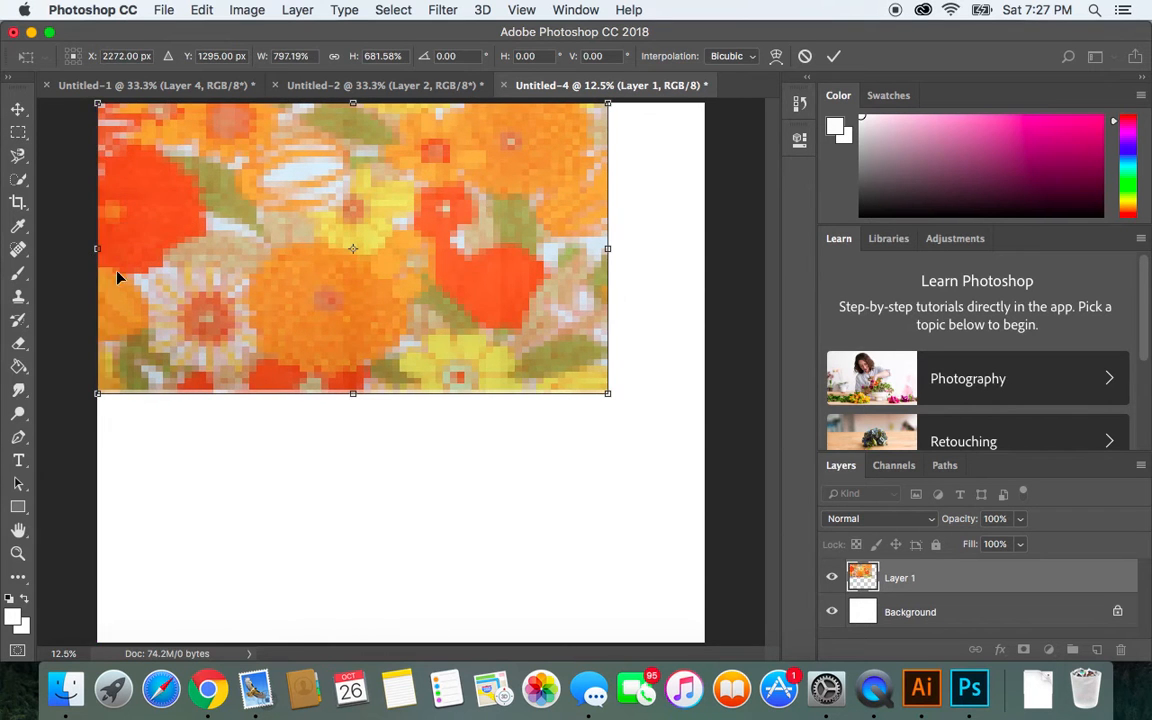
left_click_drag(352, 396, 372, 516)
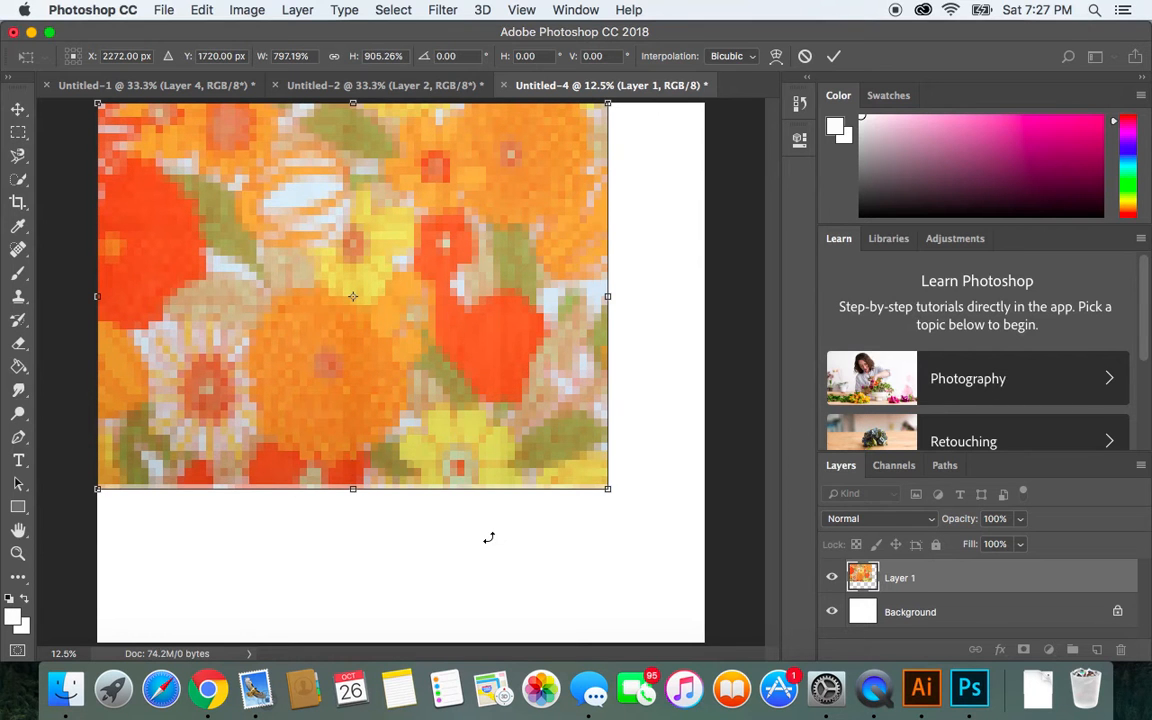
key("Return")
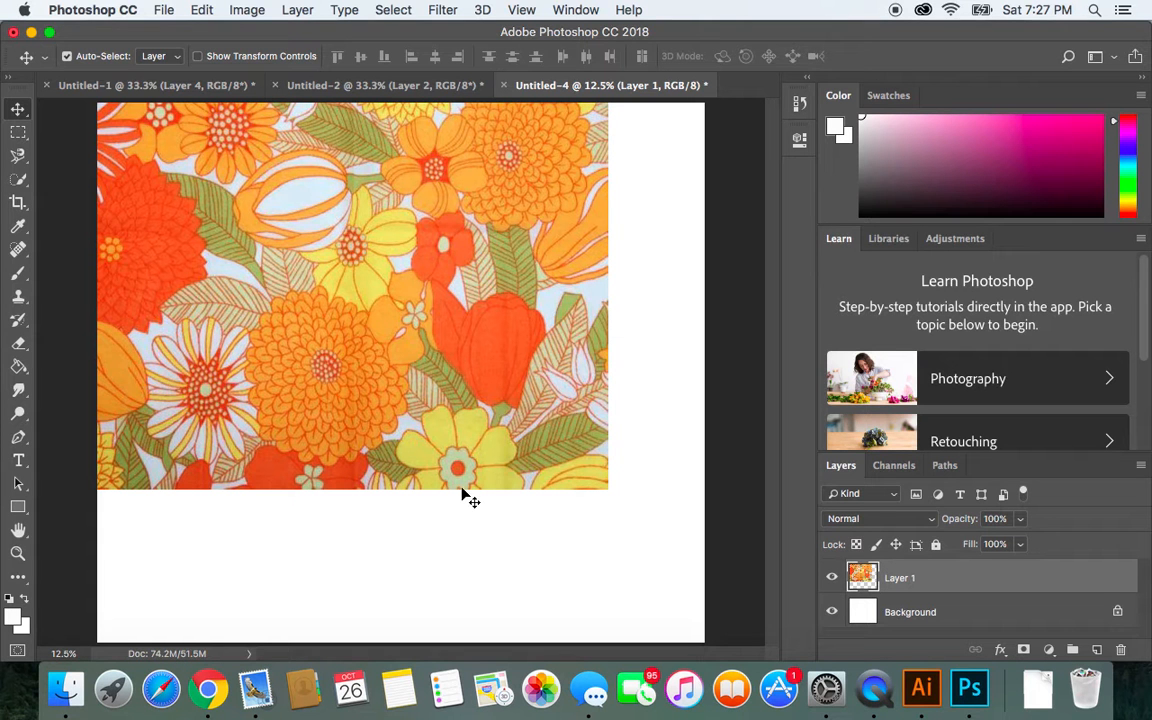
Step: Inspect the floral layer and the Background by selecting each in turn, and hide and show the floral layer
mouse_move(369, 357)
left_mouse_down()
mouse_move(362, 370)
mouse_move(377, 335)
left_mouse_up()
left_click(889, 613)
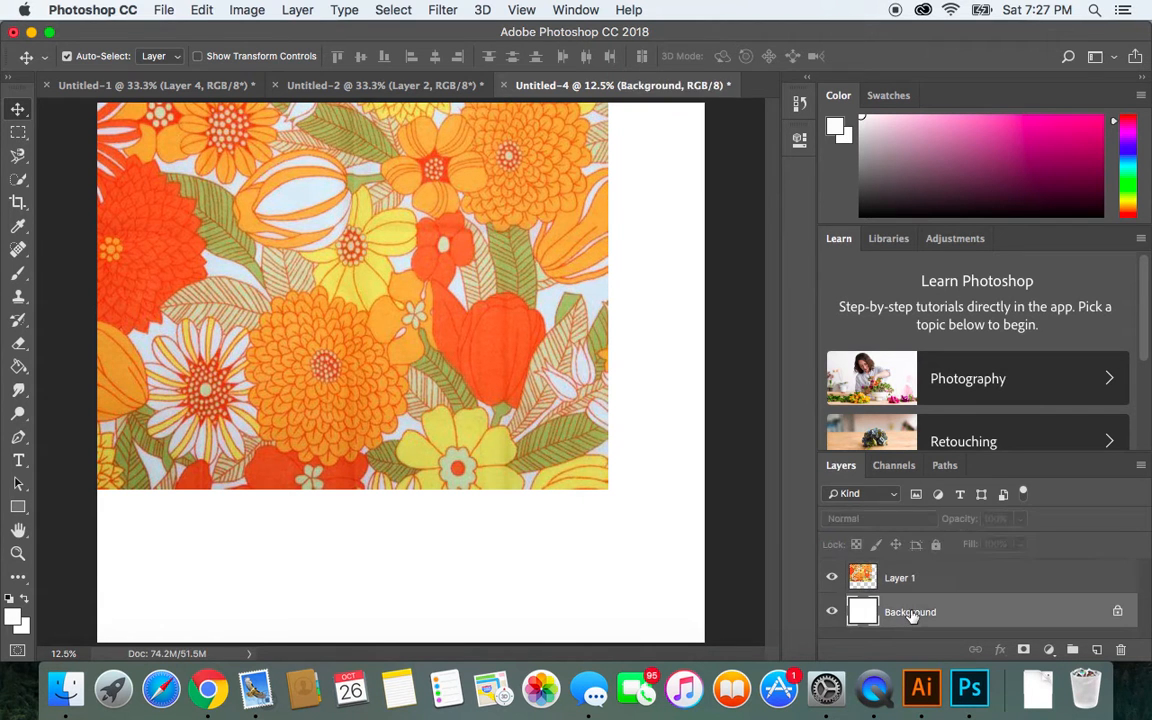
left_click(906, 578)
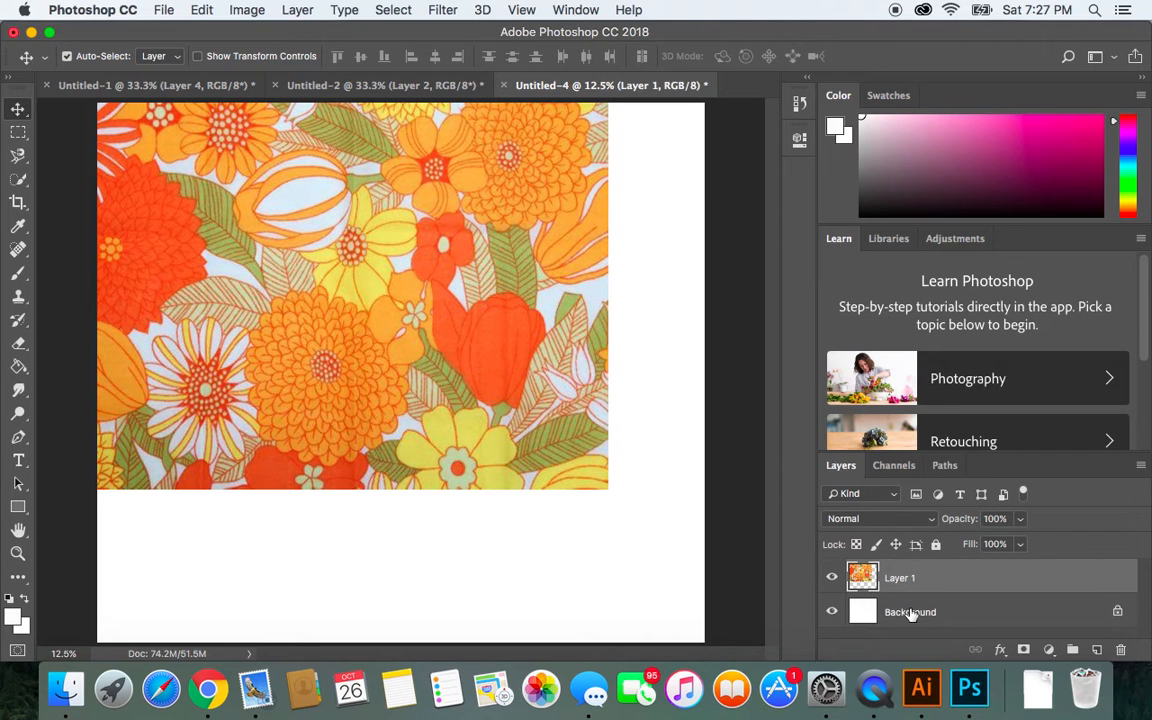
left_click(833, 579)
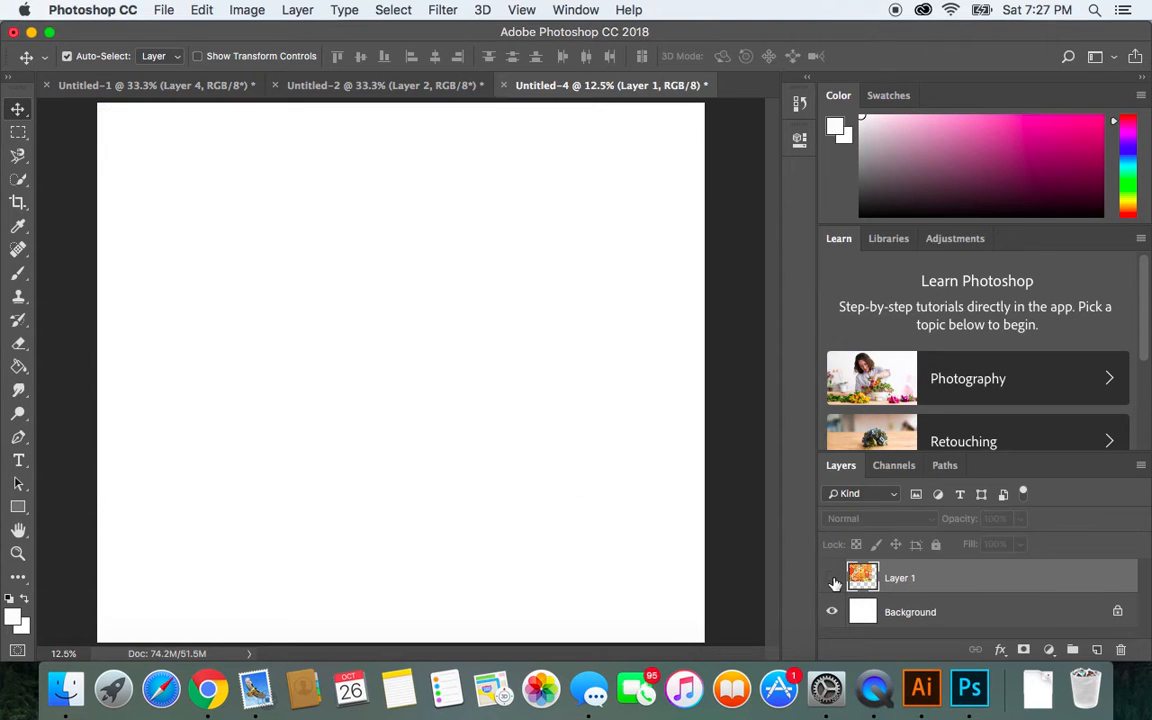
left_click(833, 580)
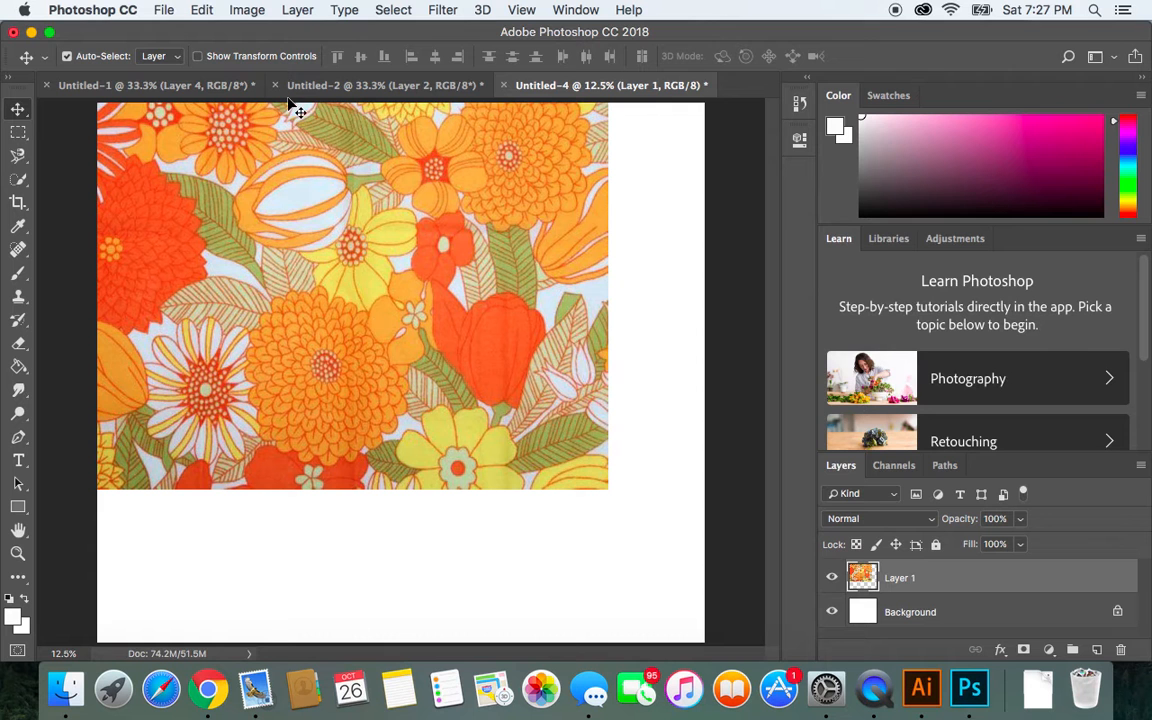
Step: Stretch the floral pattern horizontally to about 119% with Free Transform so it spans the full canvas width
left_click(366, 341)
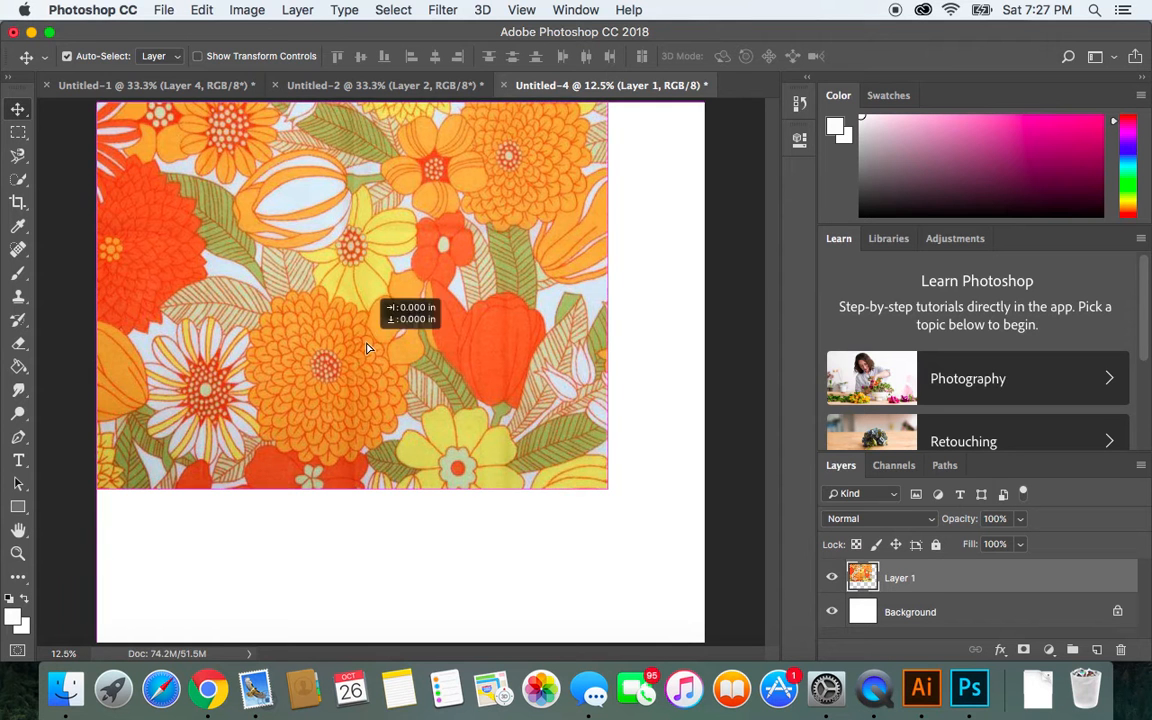
key("super+t")
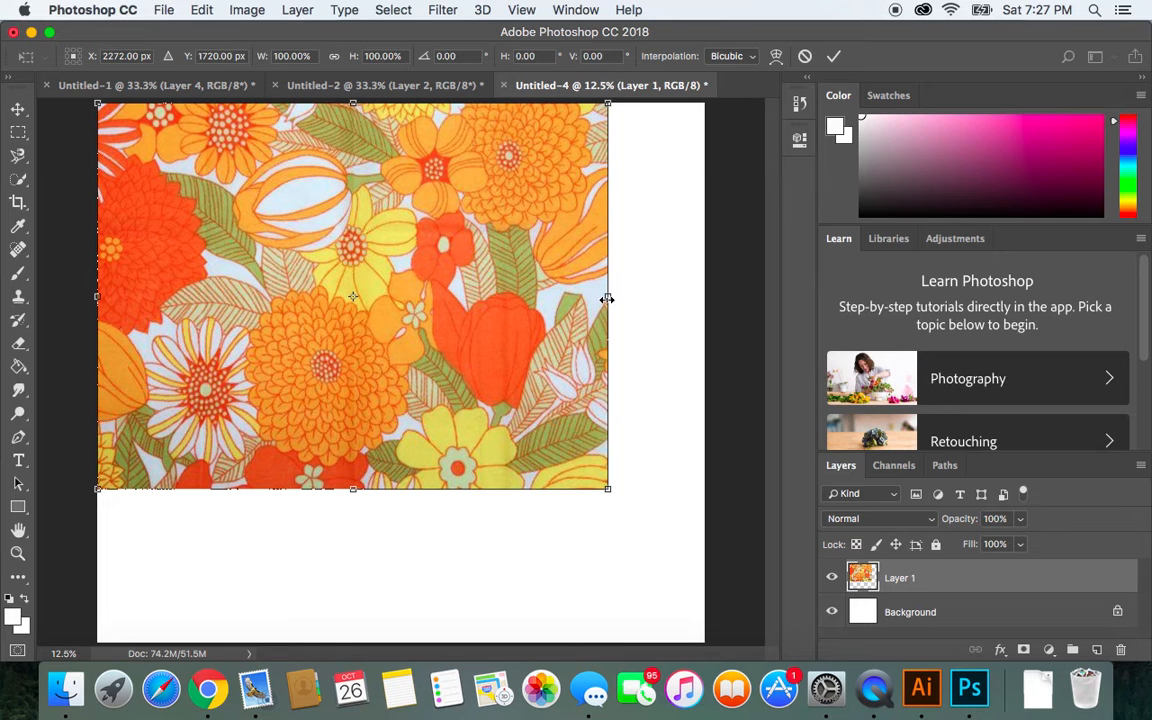
left_click_drag(607, 298, 703, 304)
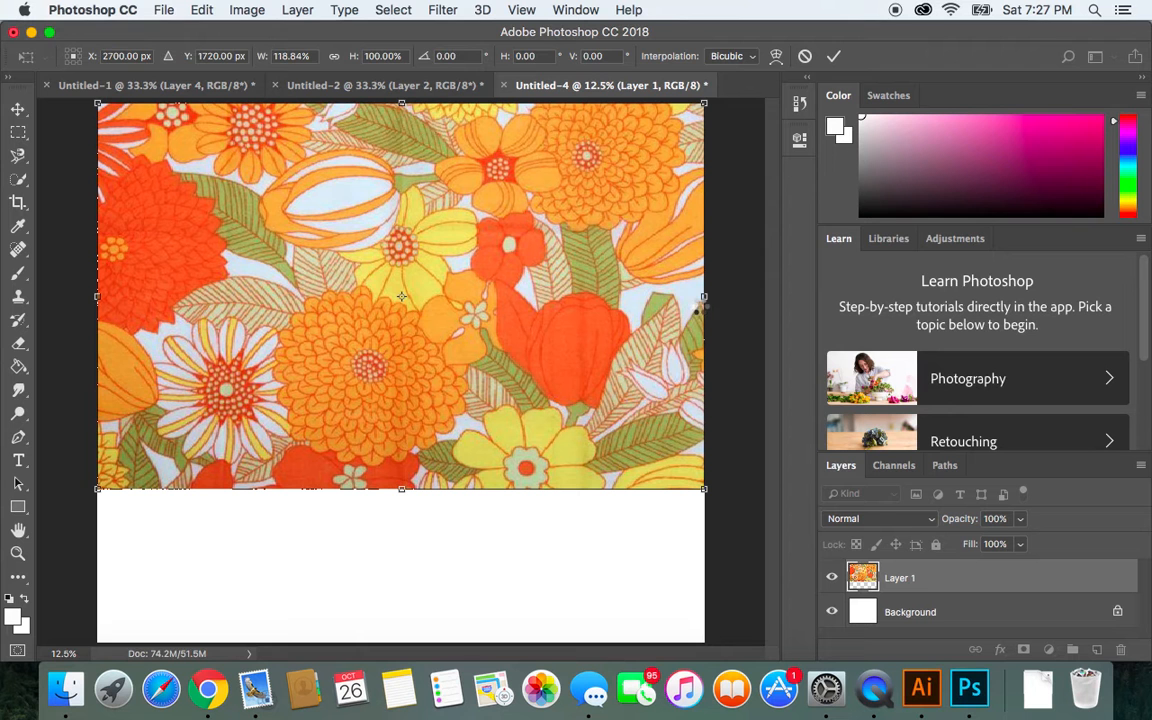
key("Return")
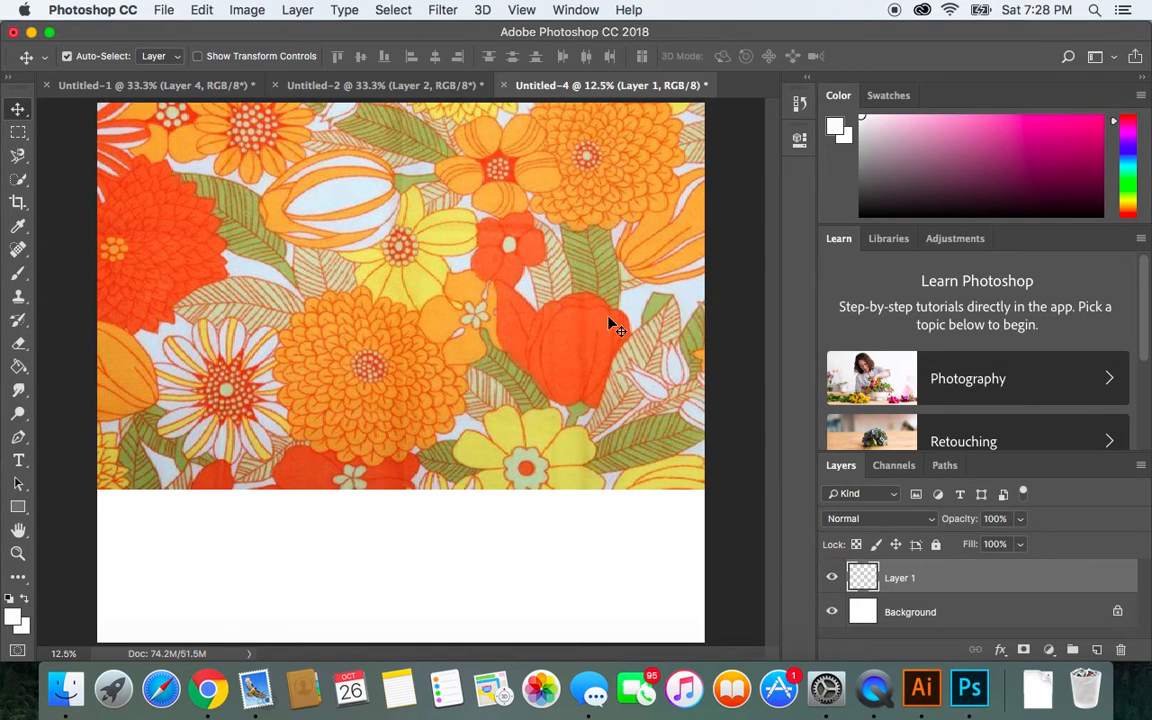
Step: In Untitled-1, move the kneeling model slightly up and shift the standing model photo up and to the right
left_click(339, 88)
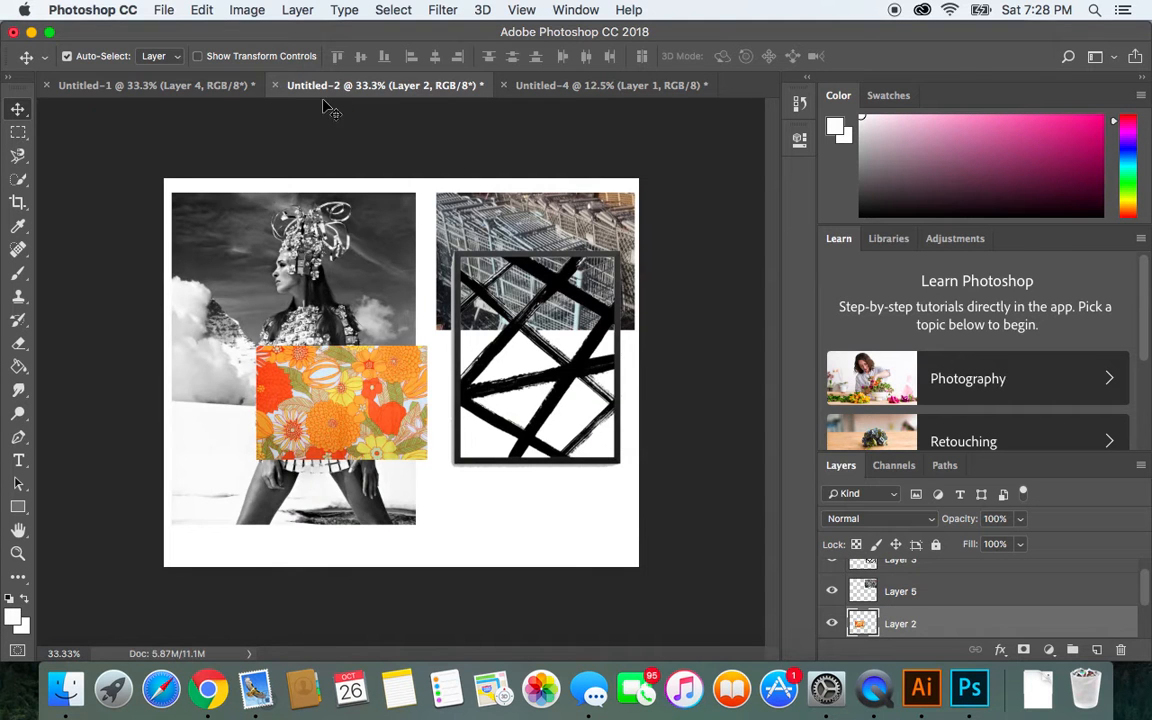
left_click(222, 88)
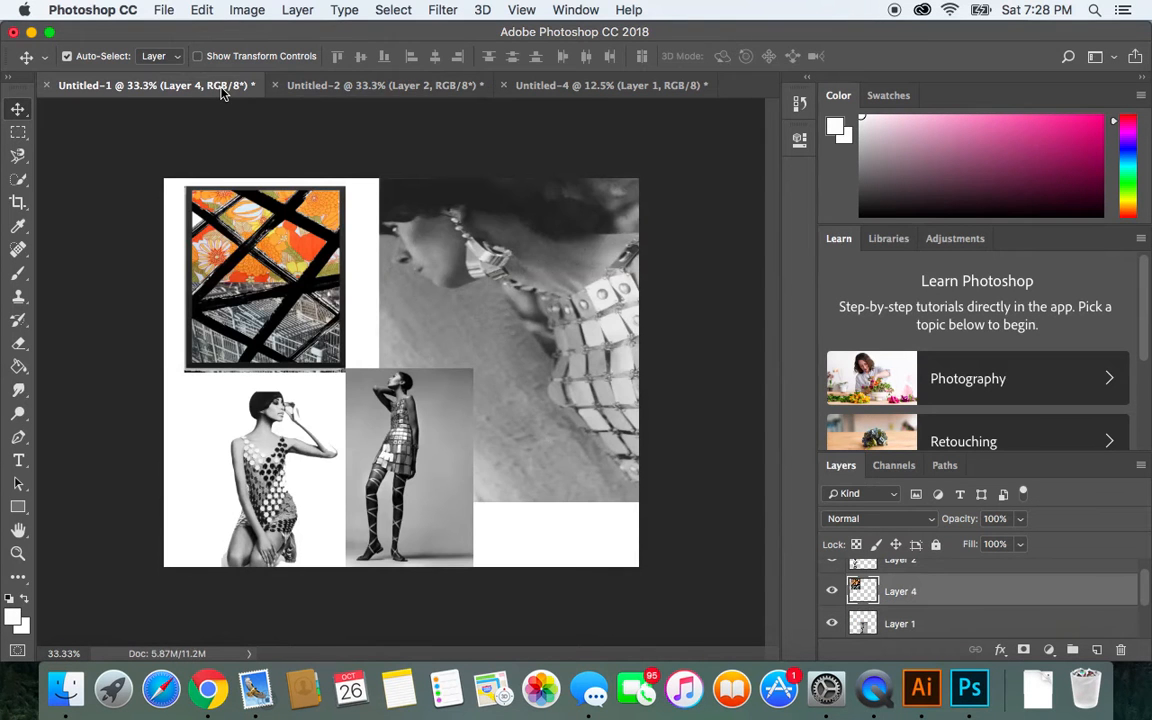
mouse_move(255, 523)
left_mouse_down()
mouse_move(308, 510)
mouse_move(258, 502)
left_mouse_up()
left_click(348, 412)
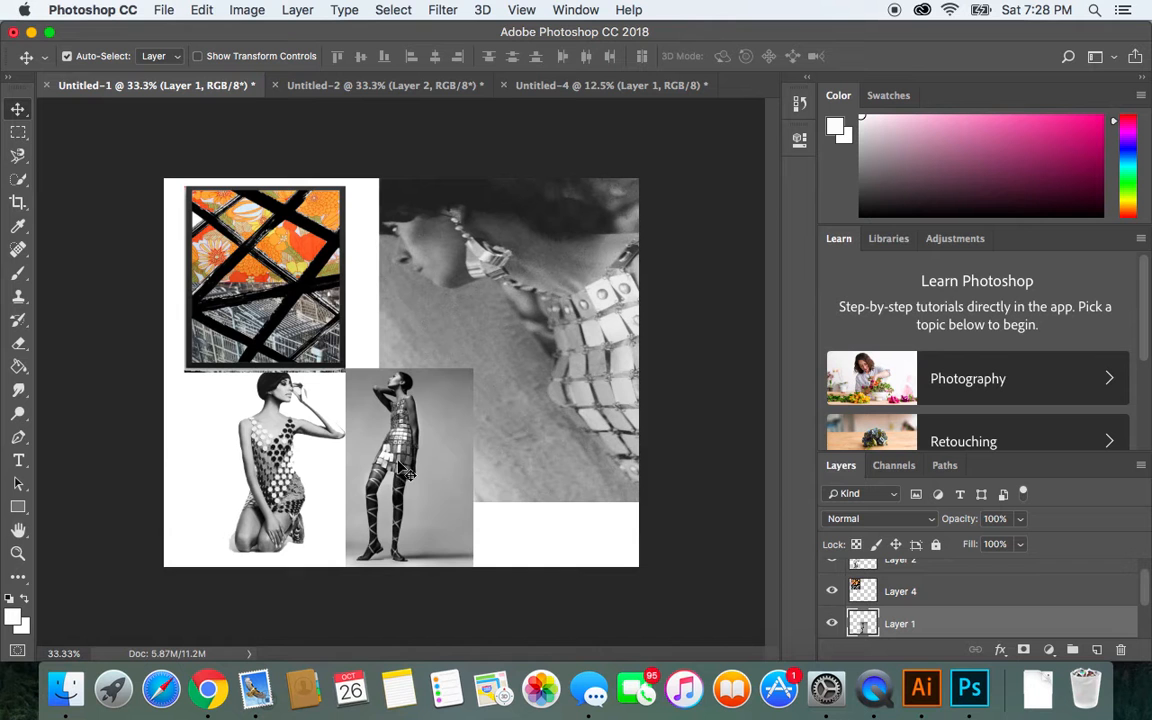
right_click(397, 446)
left_click(397, 446)
left_click_drag(396, 462, 415, 419)
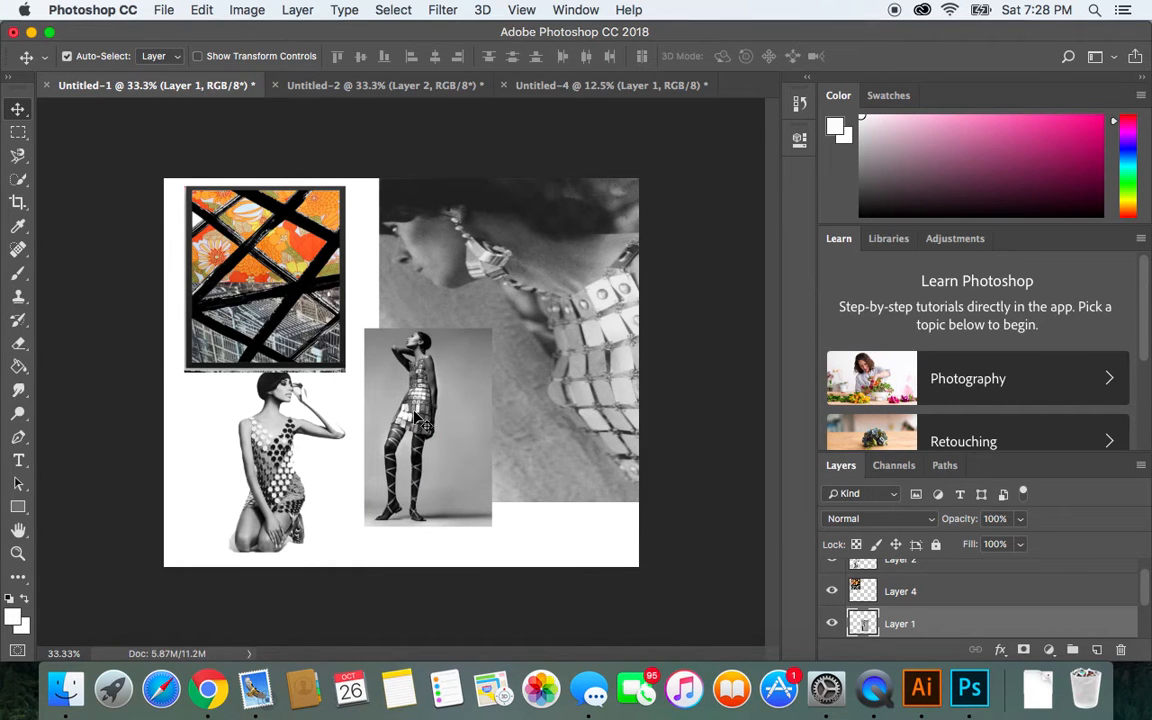
Step: Copy the standing model photo from Untitled-1 and paste it into Untitled-4 above the floral pattern
key("super+c")
left_click(605, 92)
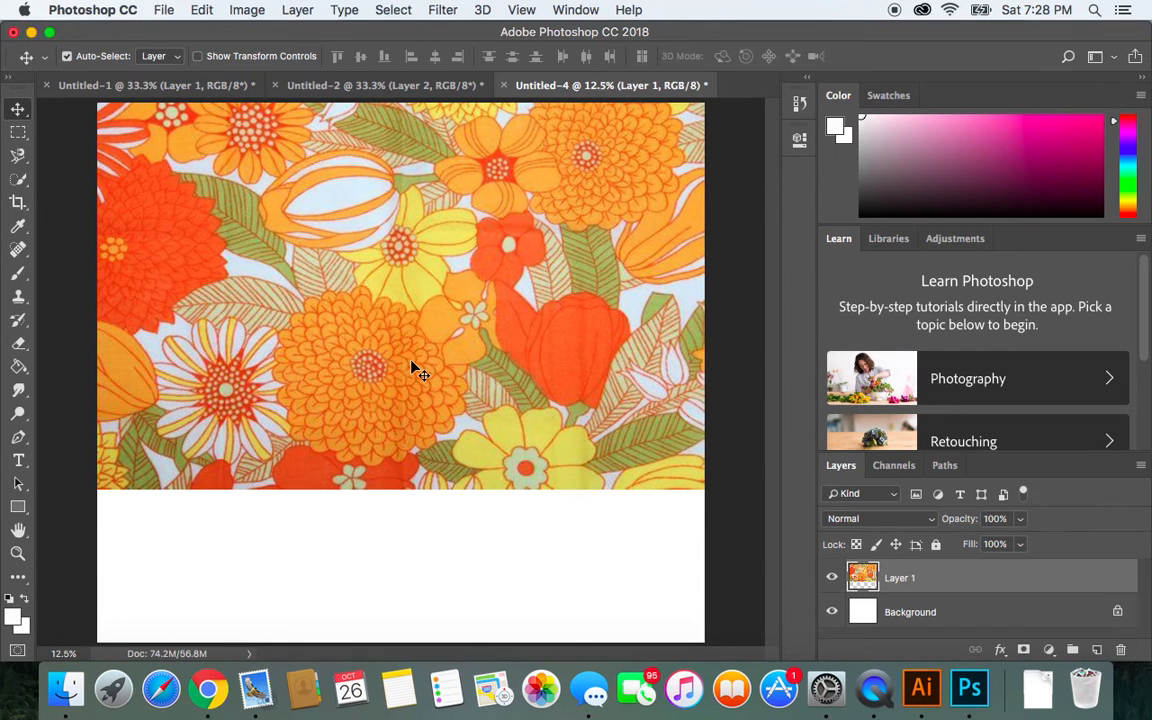
key("super+v")
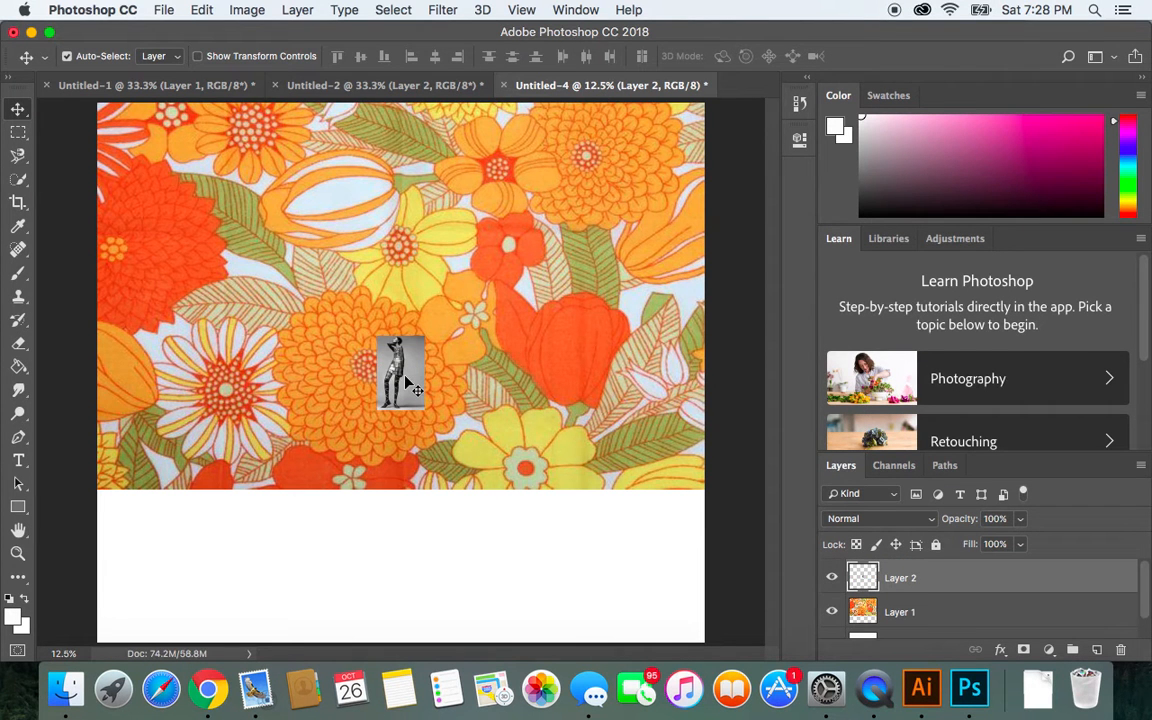
Step: Scale the standing model photo to about 407% width and 616% height, and place it in the canvas's lower-left corner
key("super+t")
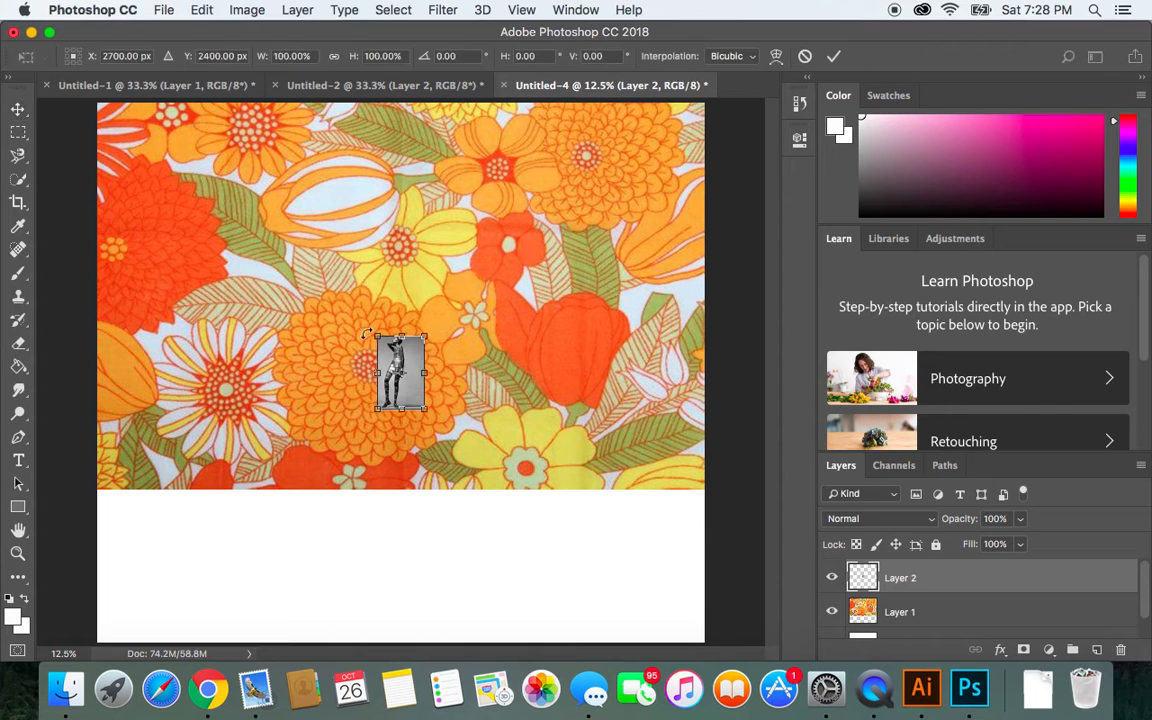
left_click_drag(382, 341, 235, 189)
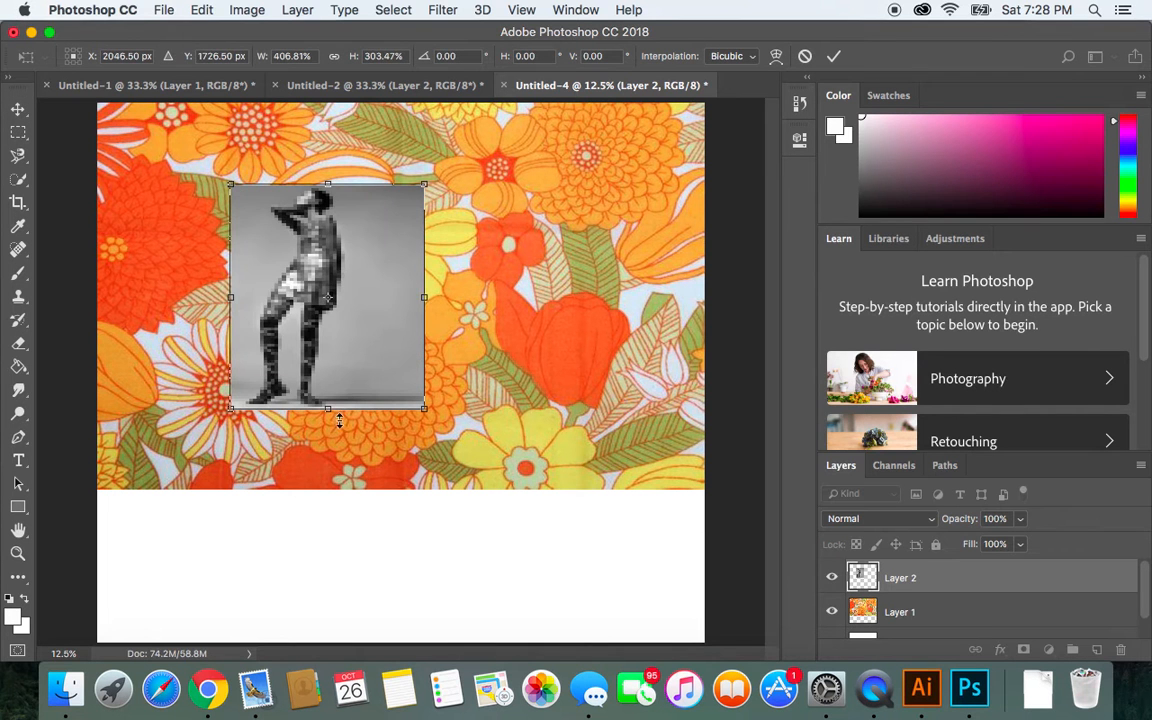
left_click_drag(332, 409, 327, 641)
left_click_drag(286, 378, 170, 377)
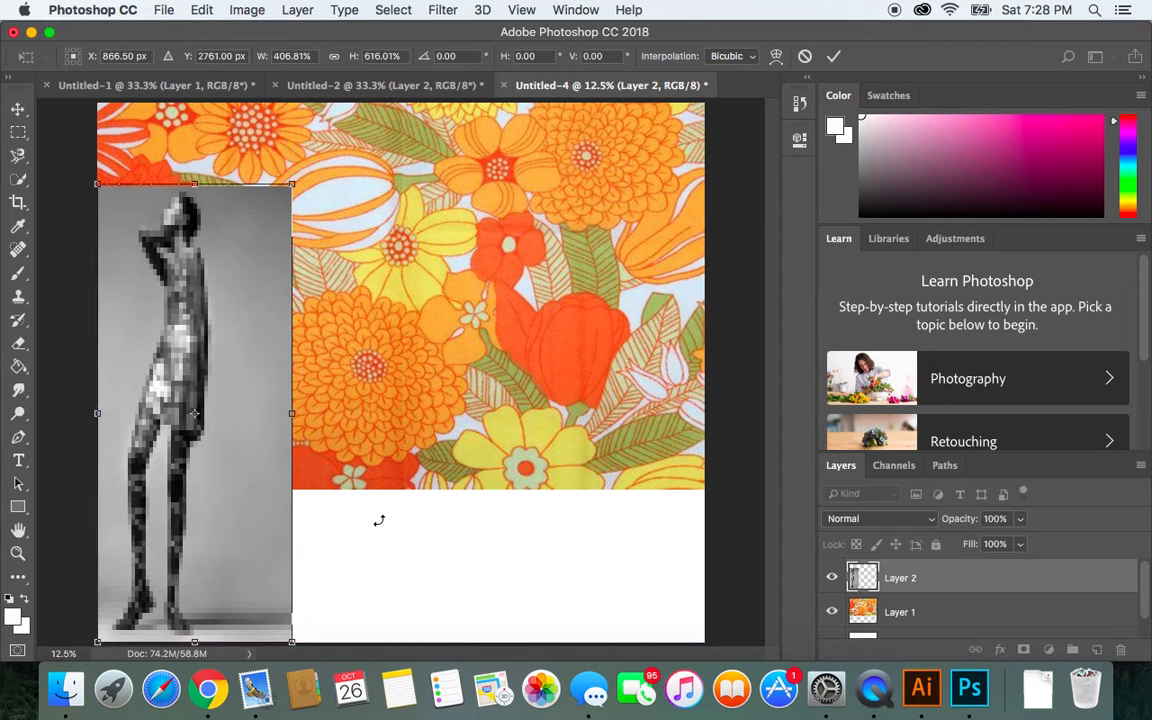
key("Return")
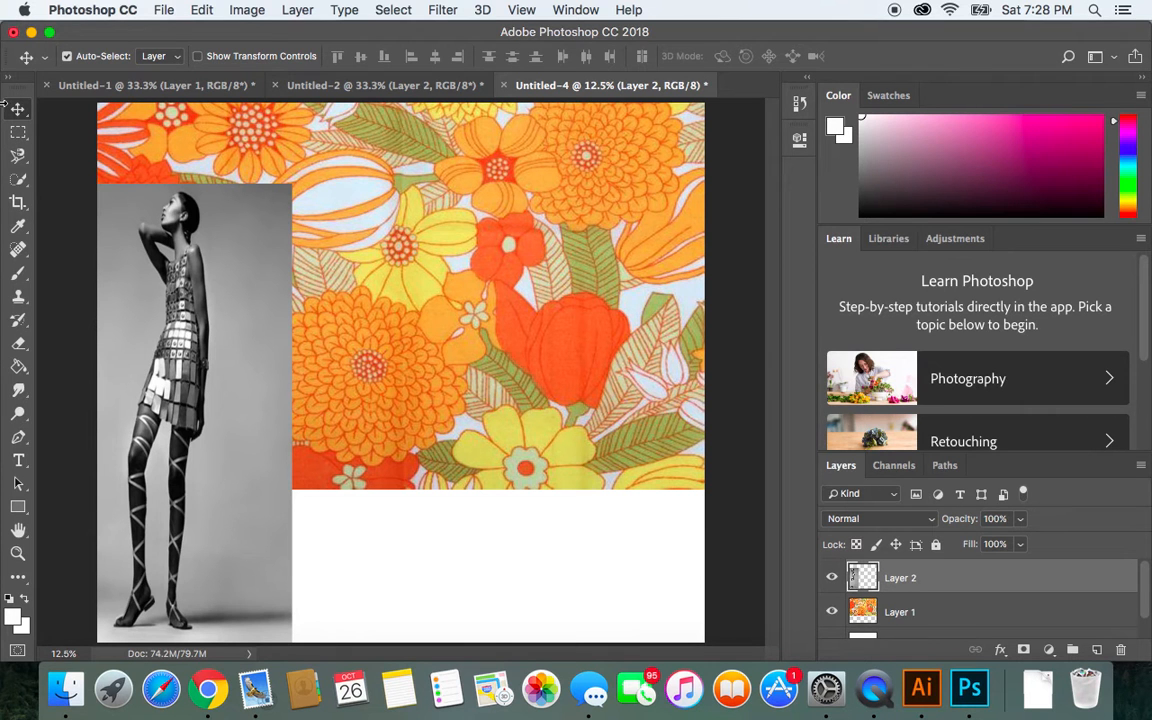
Step: Try selecting the gray backdrop of the standing model photo with the Magic Wand Tool, and clear the selection
left_click(17, 179)
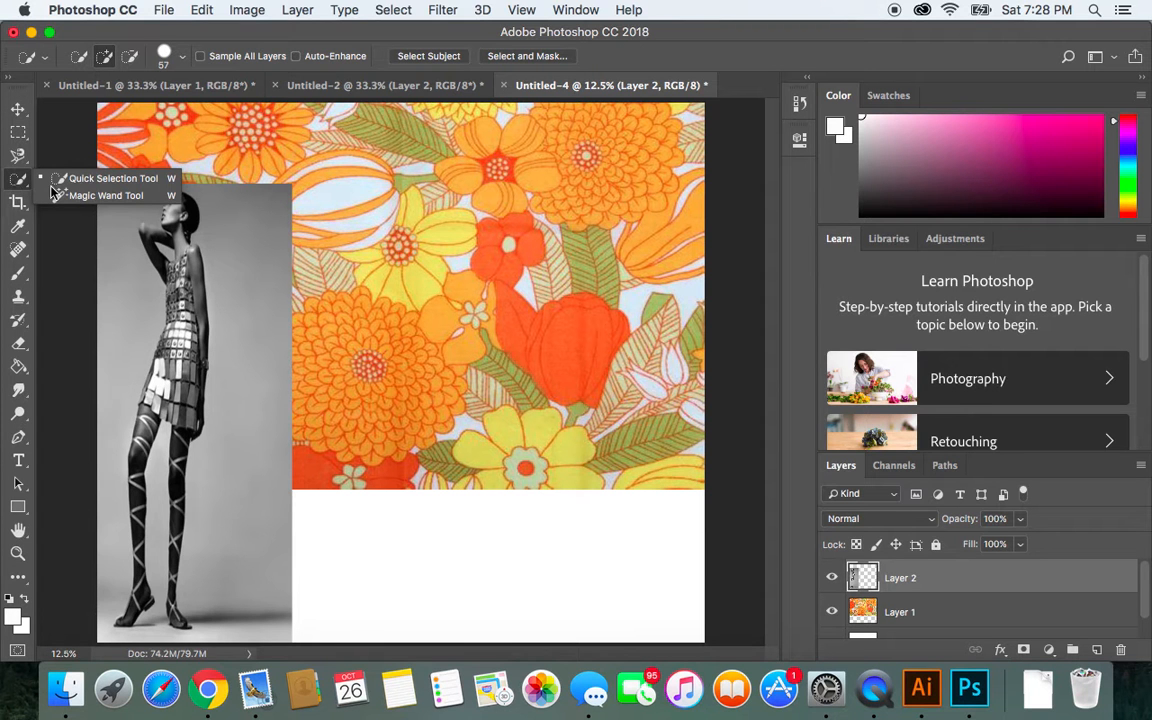
left_click(100, 196)
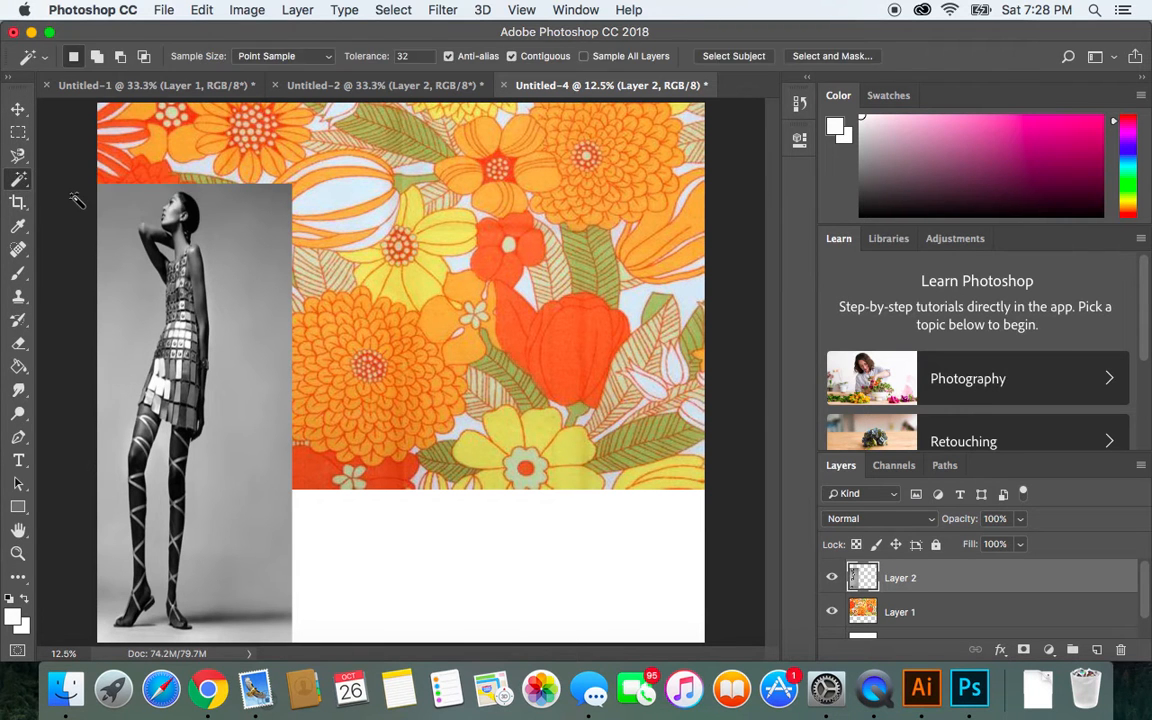
left_click(245, 242)
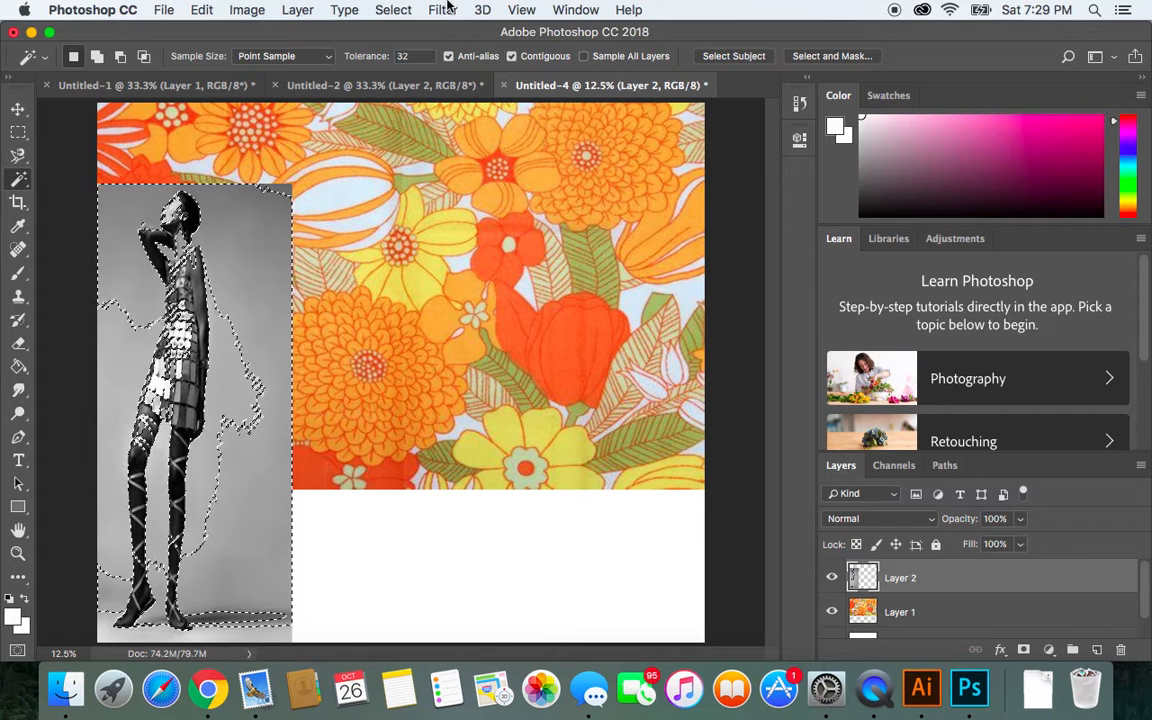
left_click(390, 10)
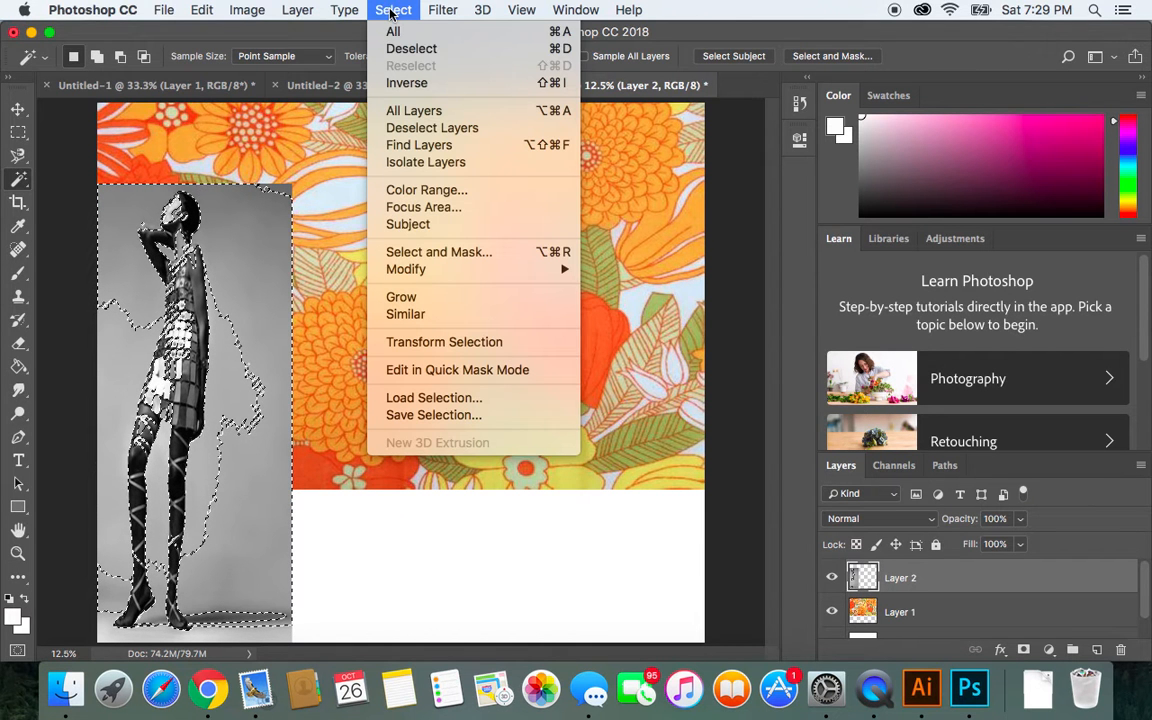
left_click(396, 48)
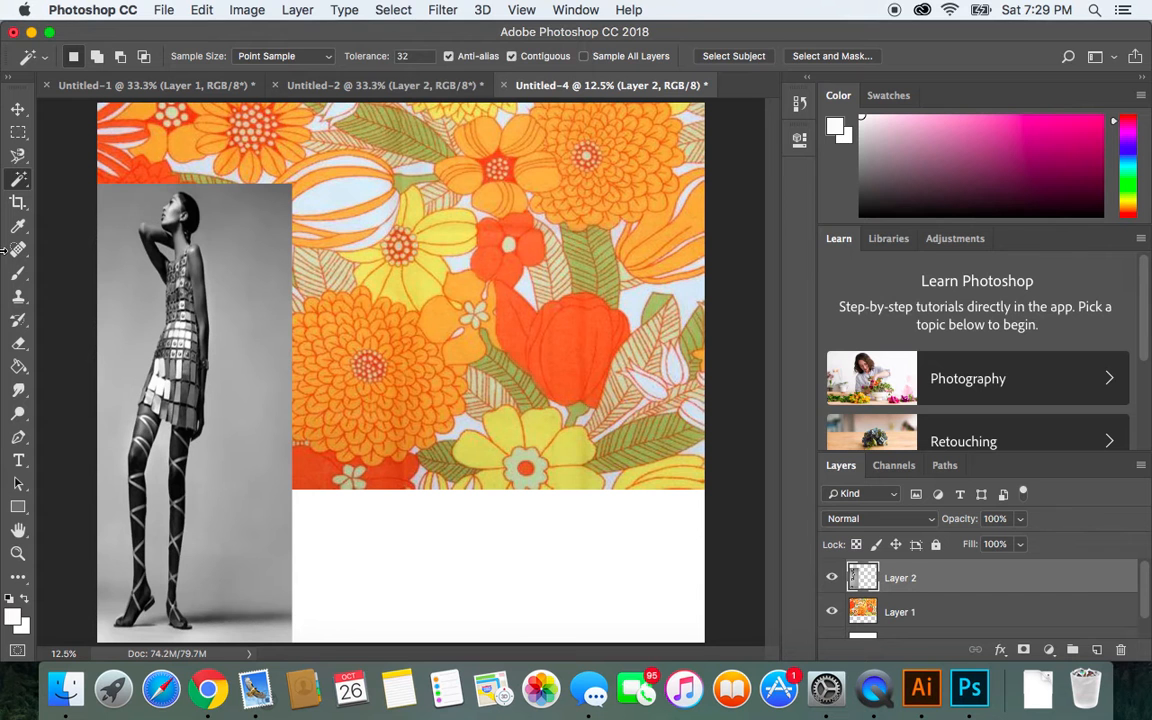
Step: Select the gray backdrop on both sides of the standing model with the Quick Selection Tool
left_click(18, 155)
left_click(18, 177)
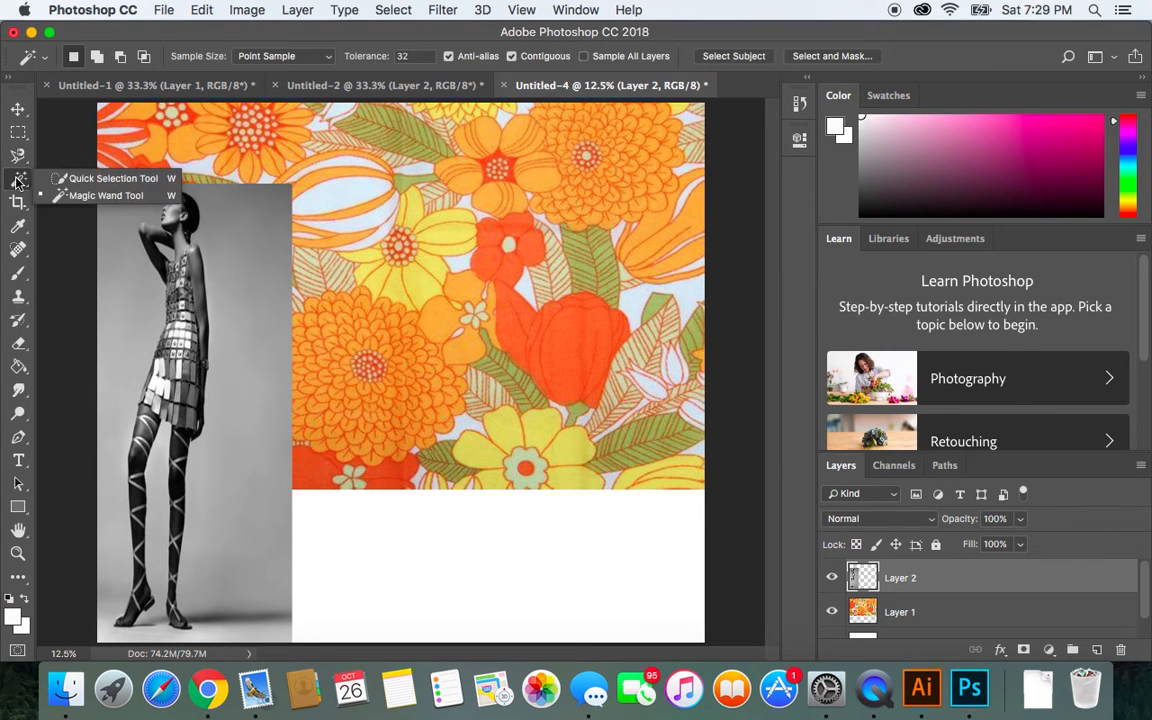
left_click(71, 179)
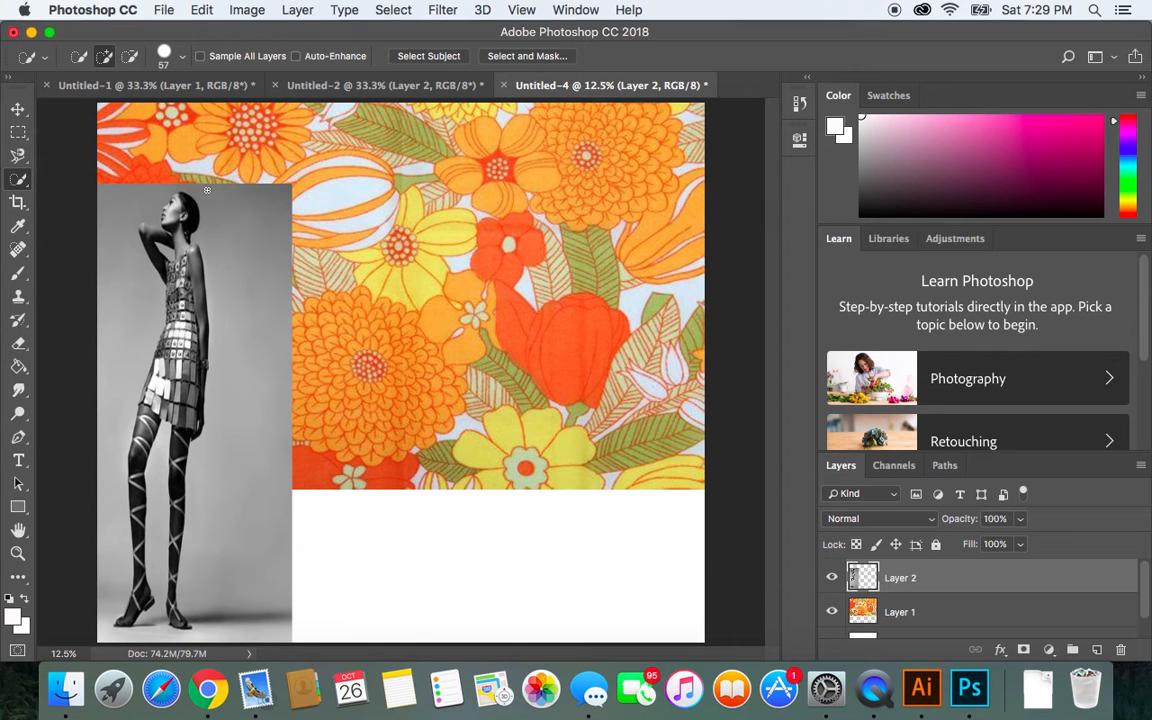
left_click_drag(206, 190, 232, 210)
left_click(251, 228)
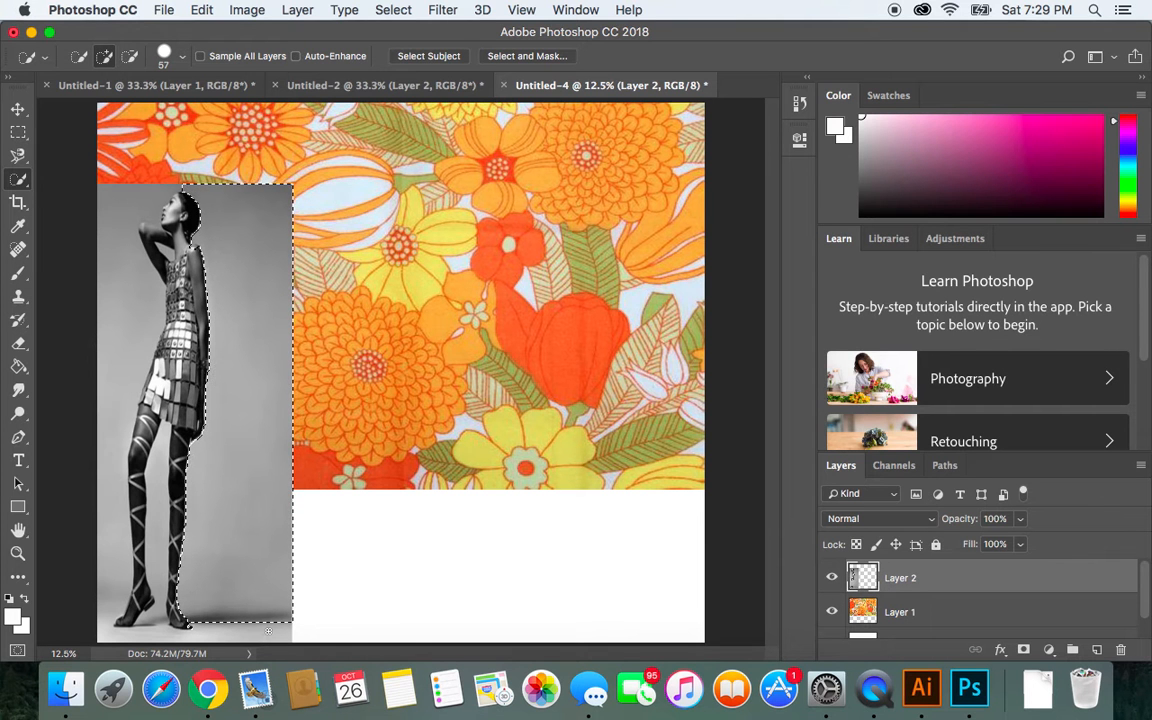
left_click_drag(268, 630, 326, 630)
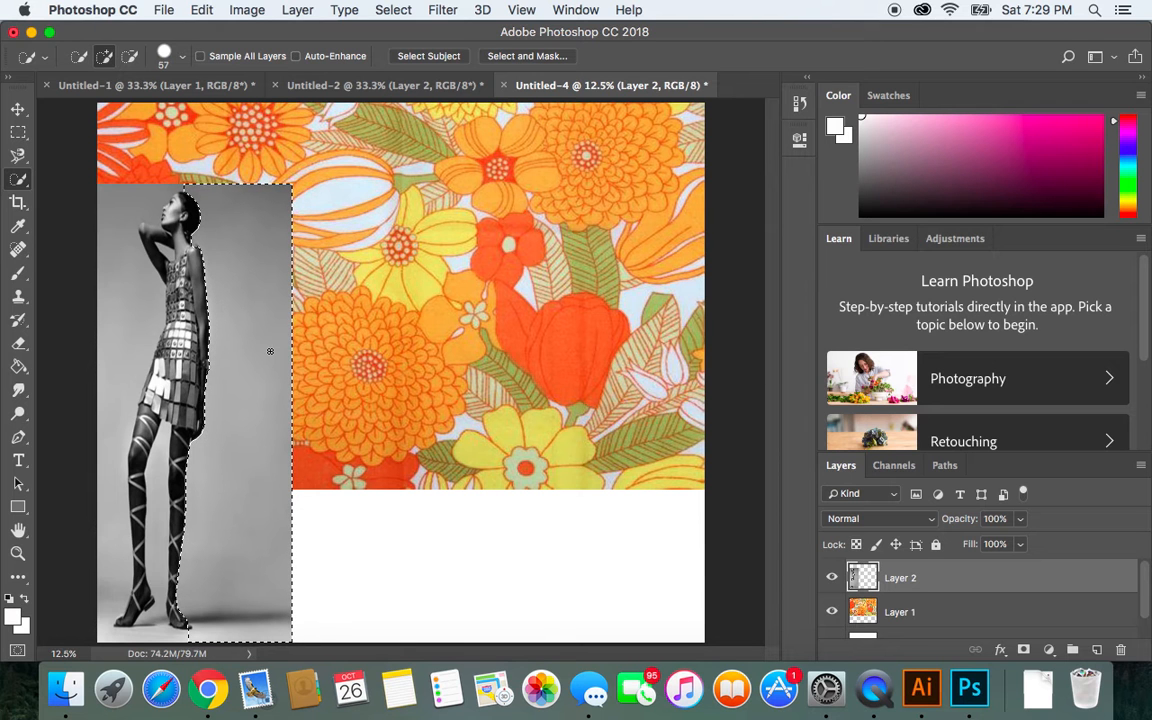
left_click(141, 198)
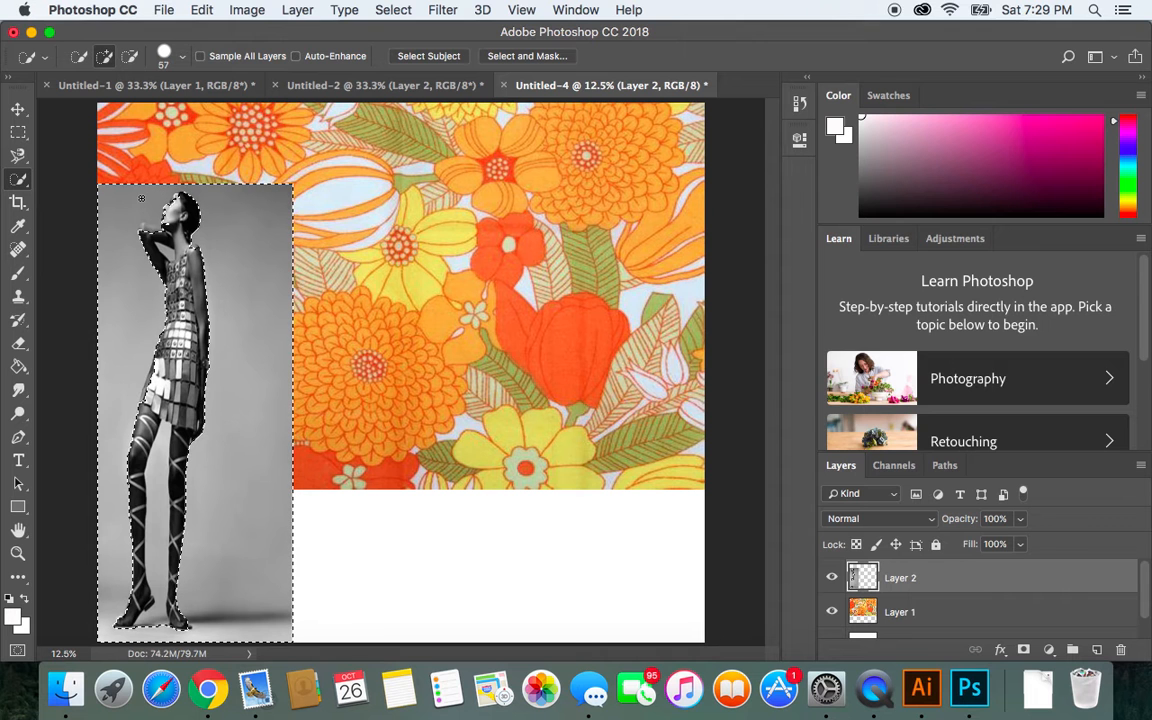
left_click(141, 358)
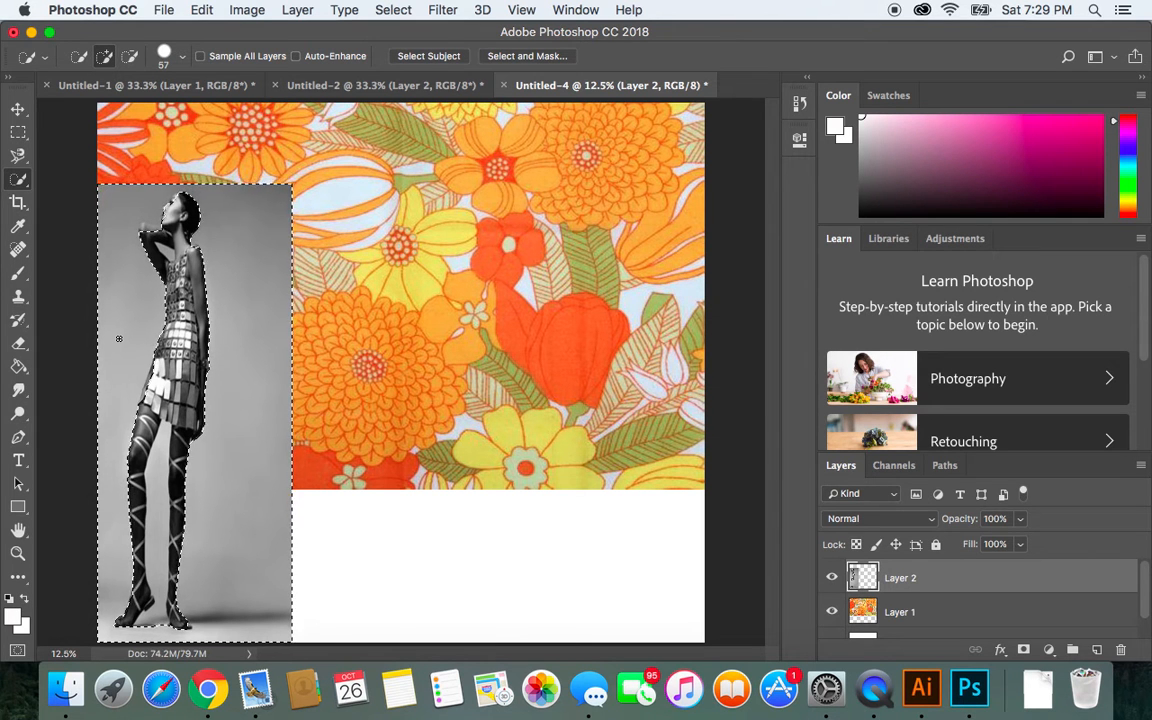
Step: Delete the selected gray backdrop around the standing model and clear the selection
key("Delete")
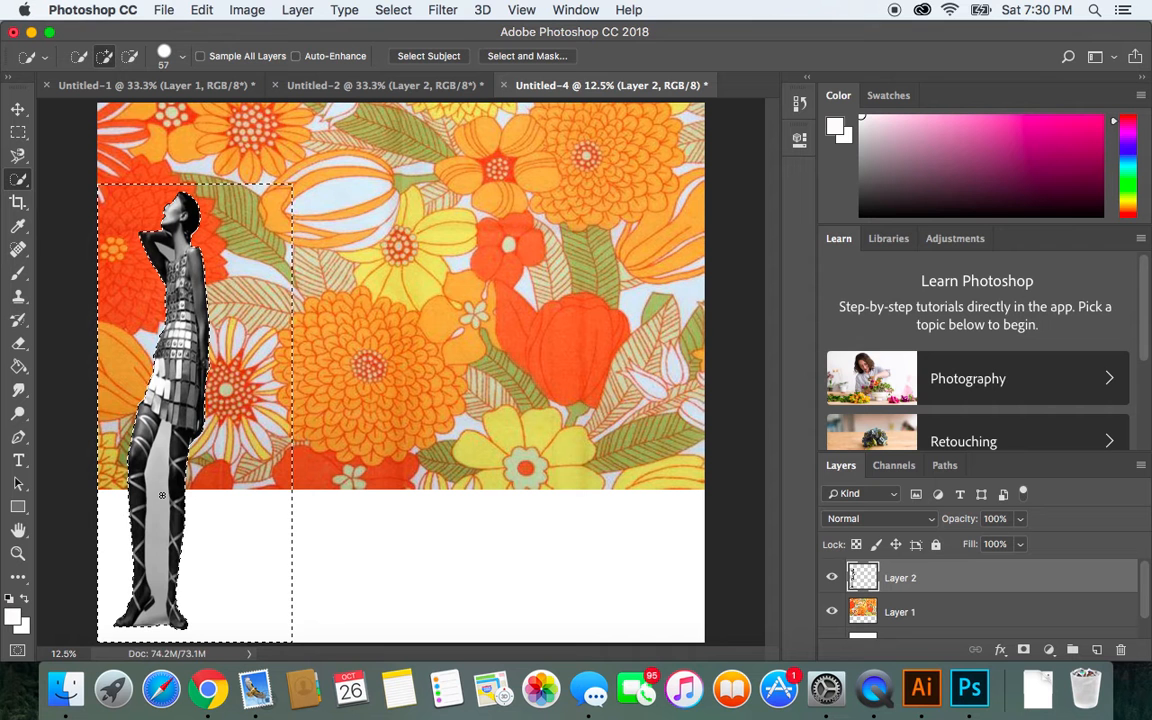
left_click(392, 10)
left_click(392, 46)
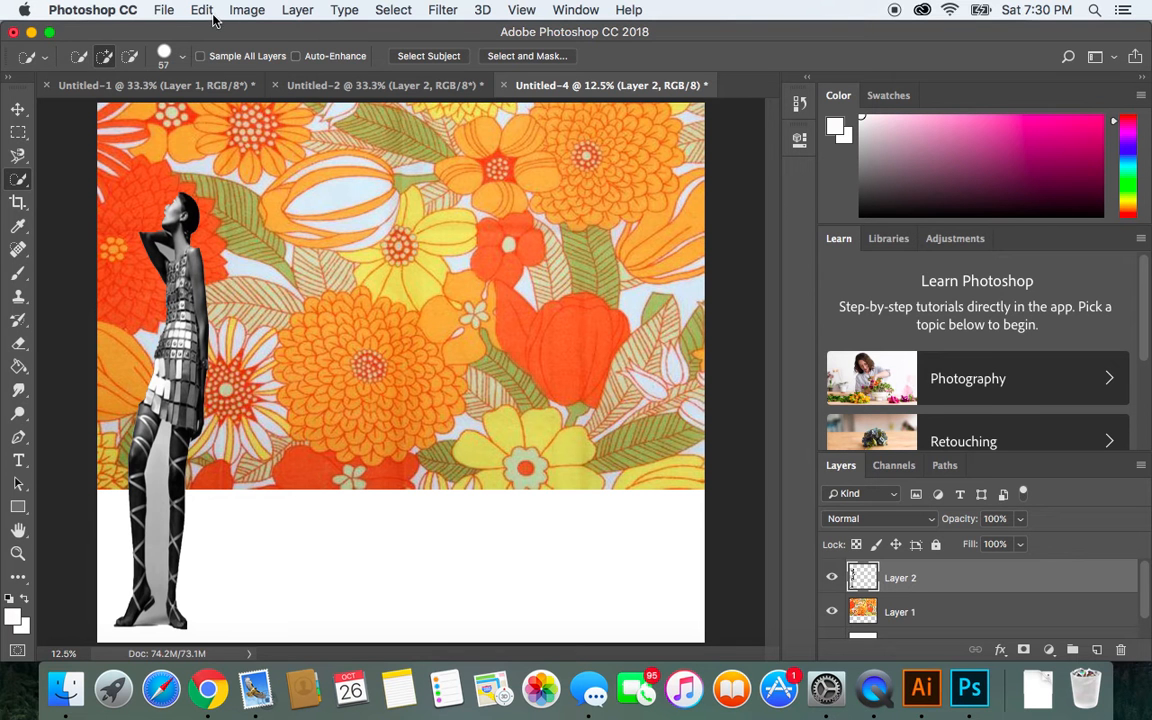
Step: Check the cutout around the model's head and arms, and step back through the deselection and the backdrop deletion
key("super+plus")
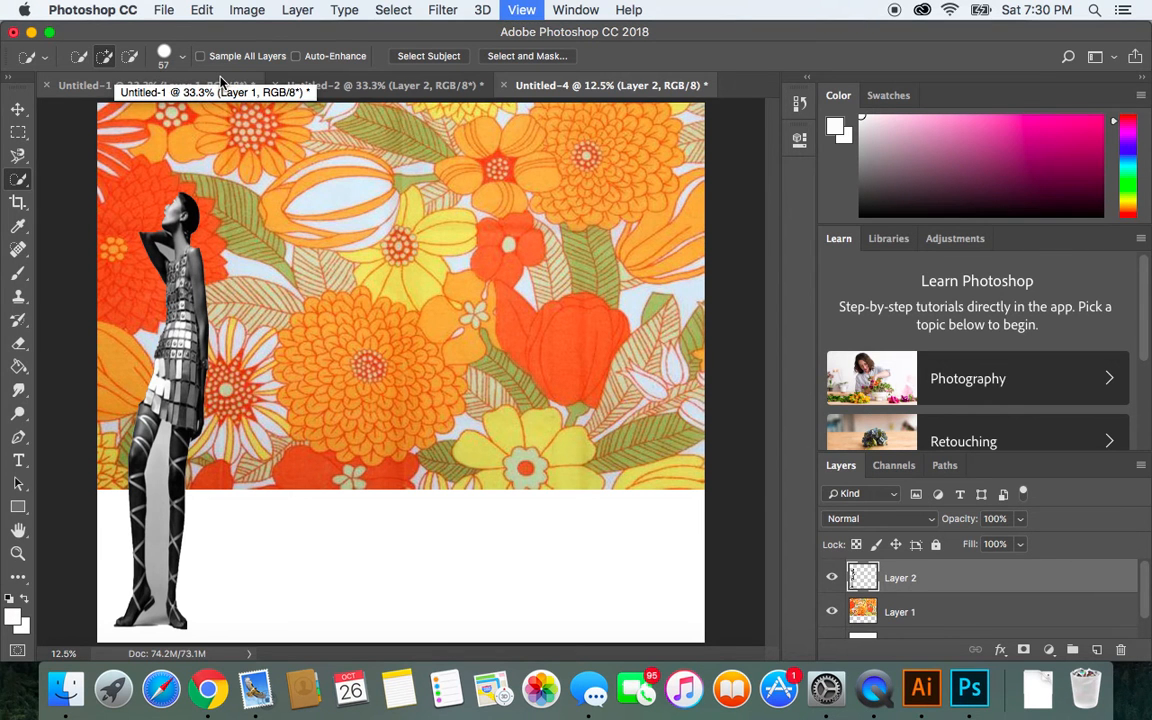
key("super+plus")
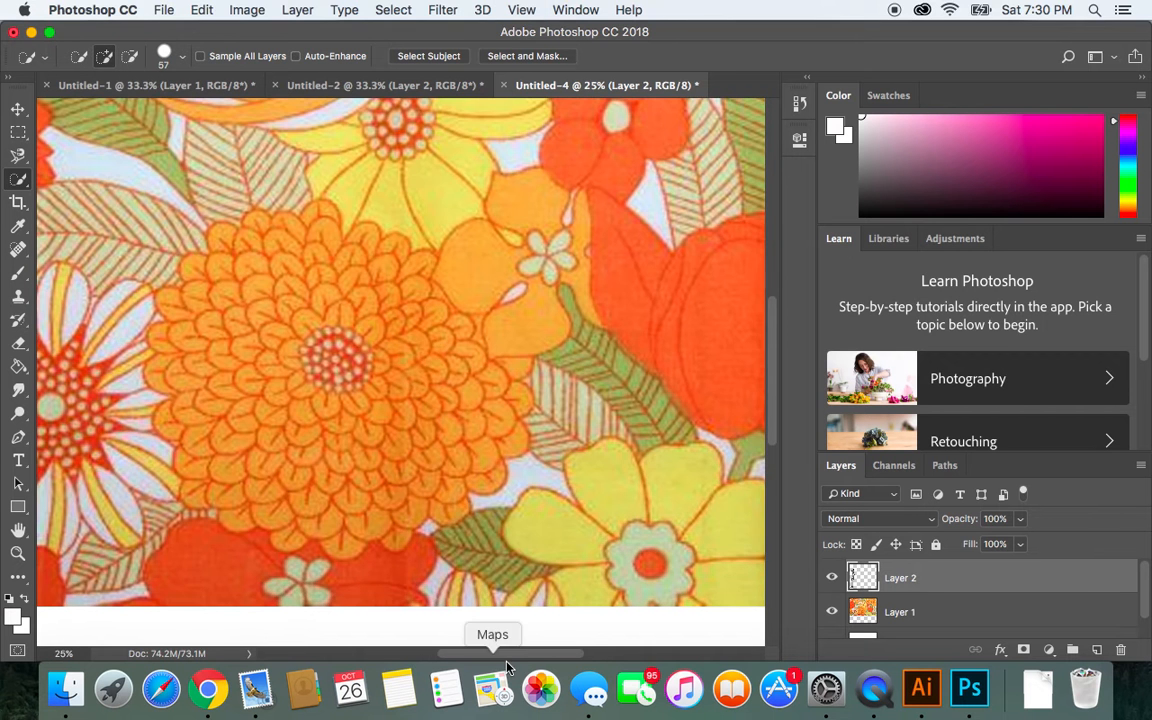
left_click_drag(503, 660, 410, 650)
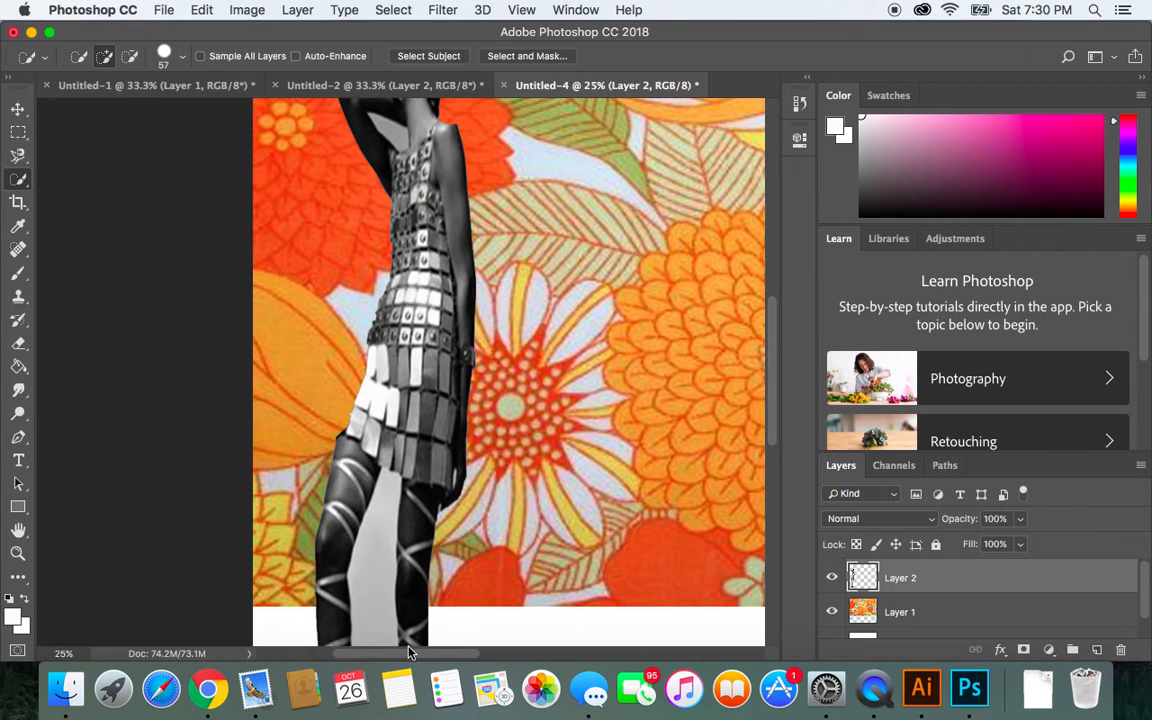
scroll(442, 458, "up", 5)
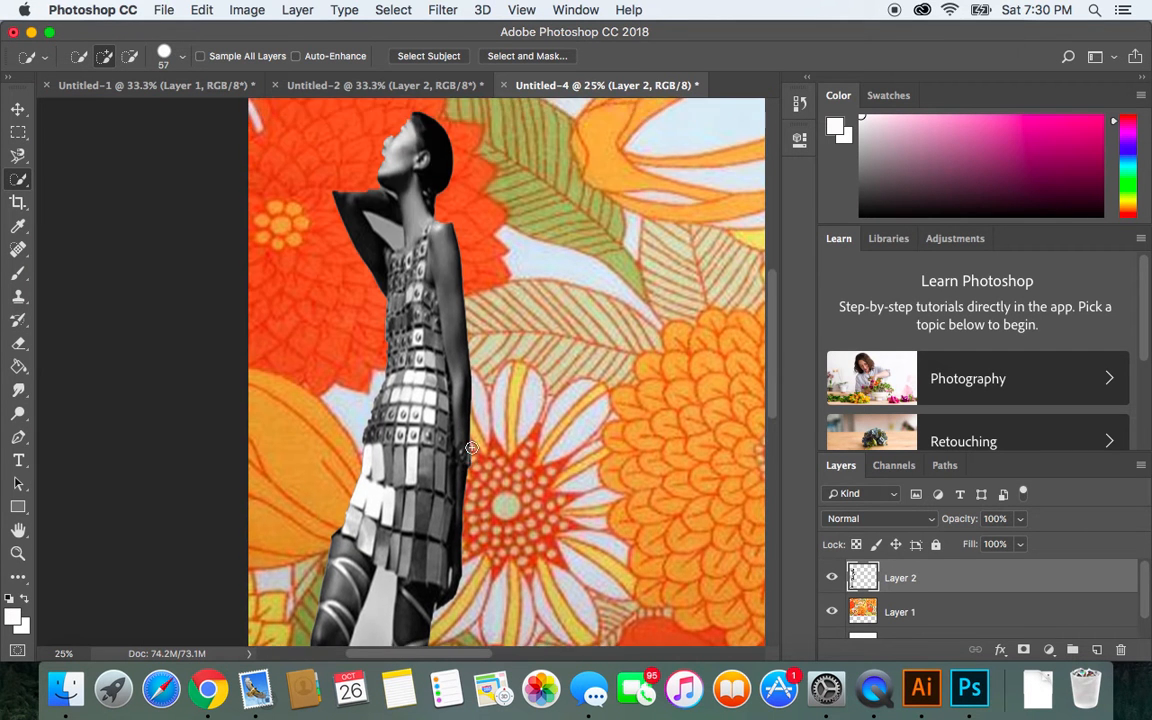
scroll(470, 447, "up", 2)
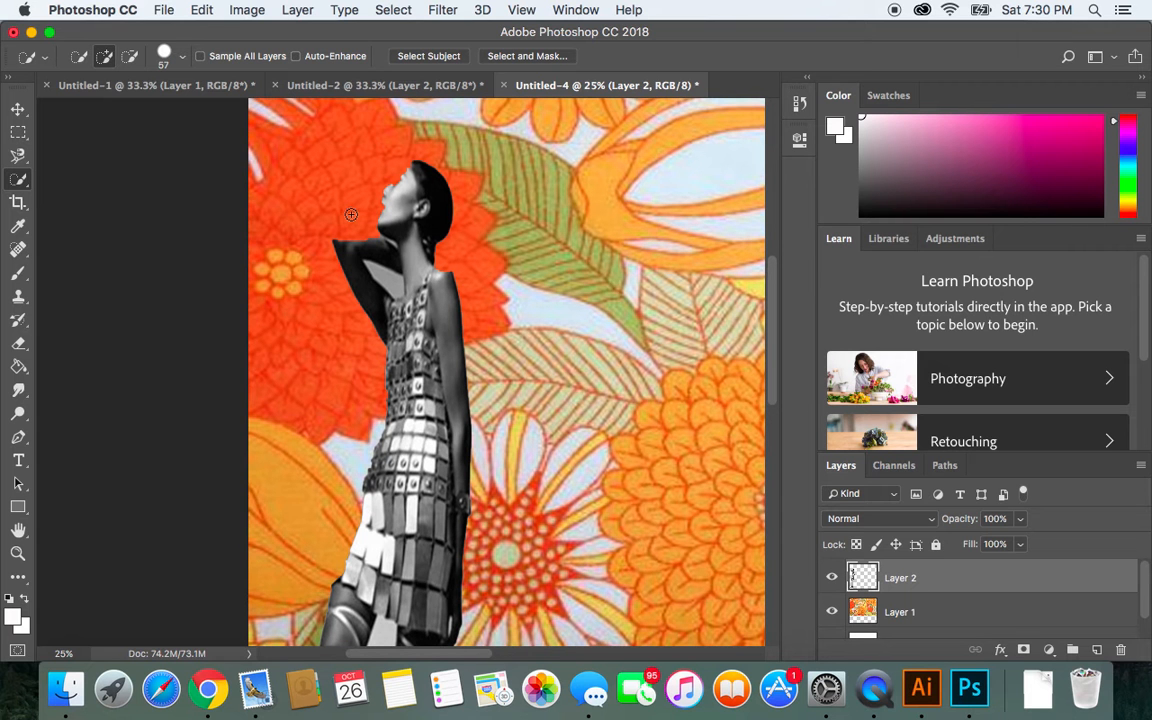
left_click(203, 10)
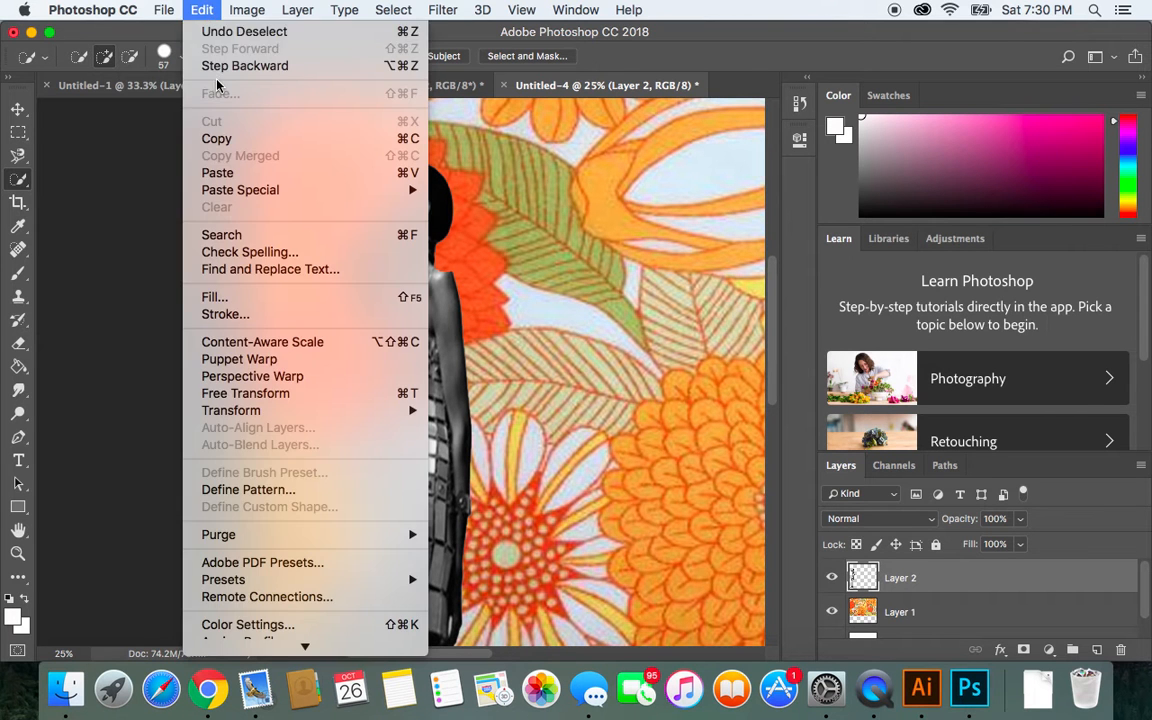
left_click(214, 66)
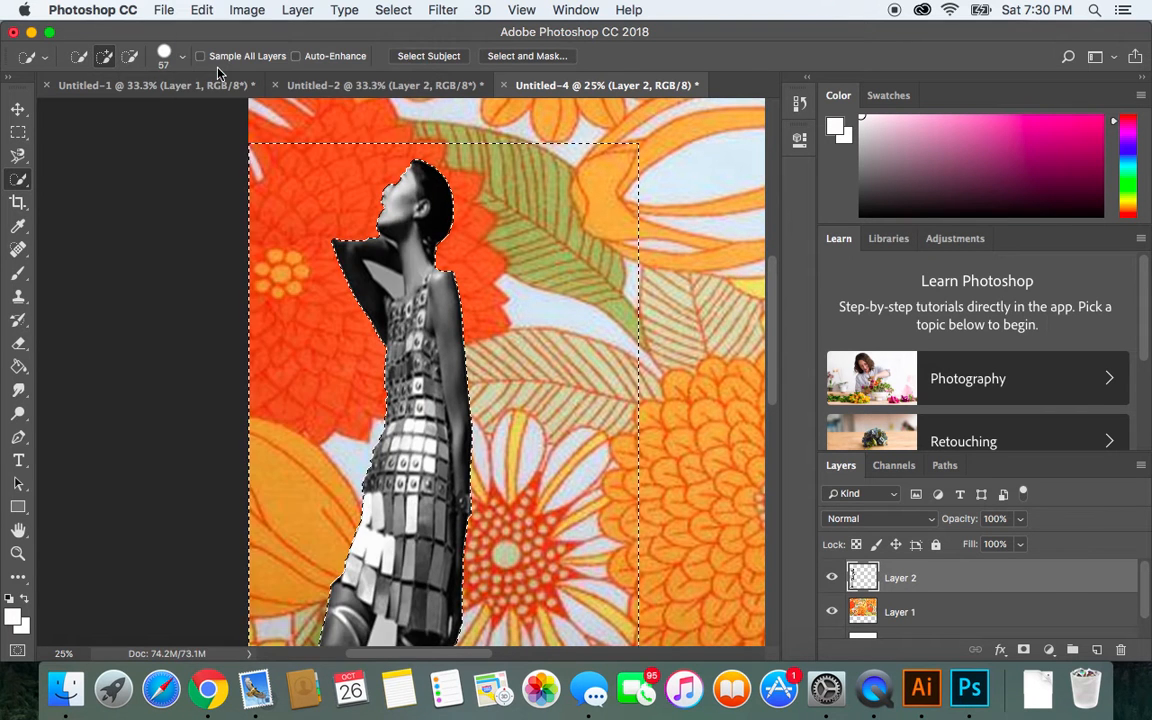
left_click(201, 10)
left_click(214, 66)
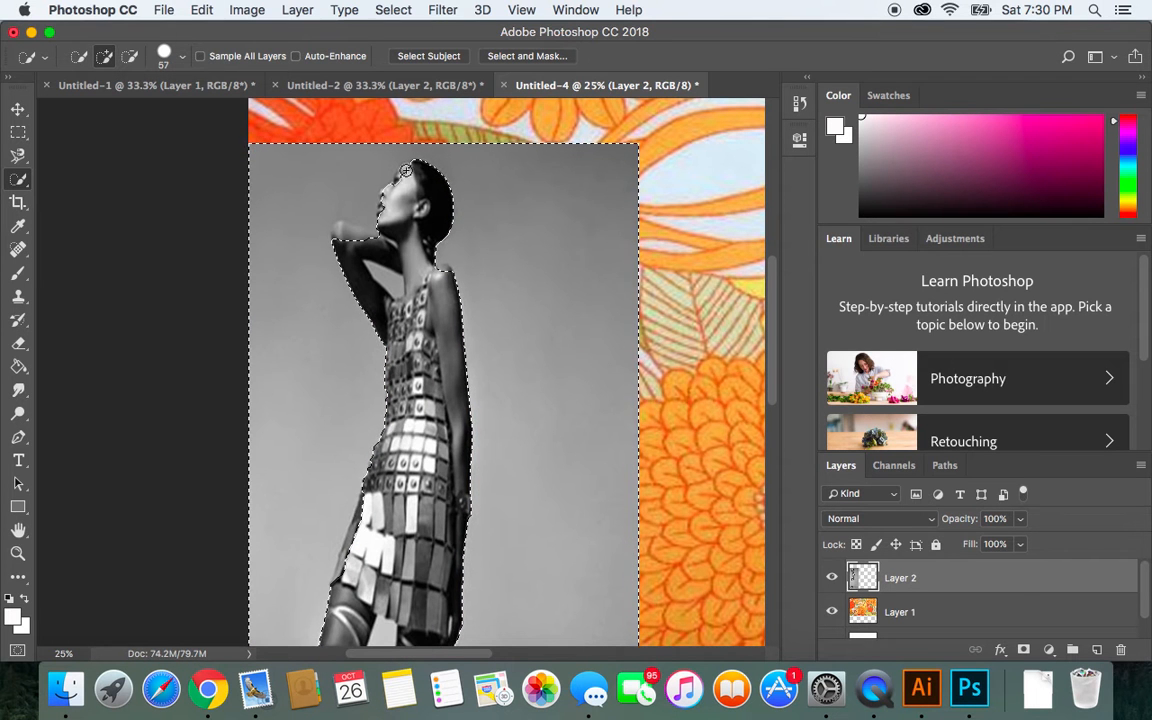
Step: Subtract the model's face, raised arm and shoulder from the backdrop selection with the Quick Selection Tool
key("super+equal")
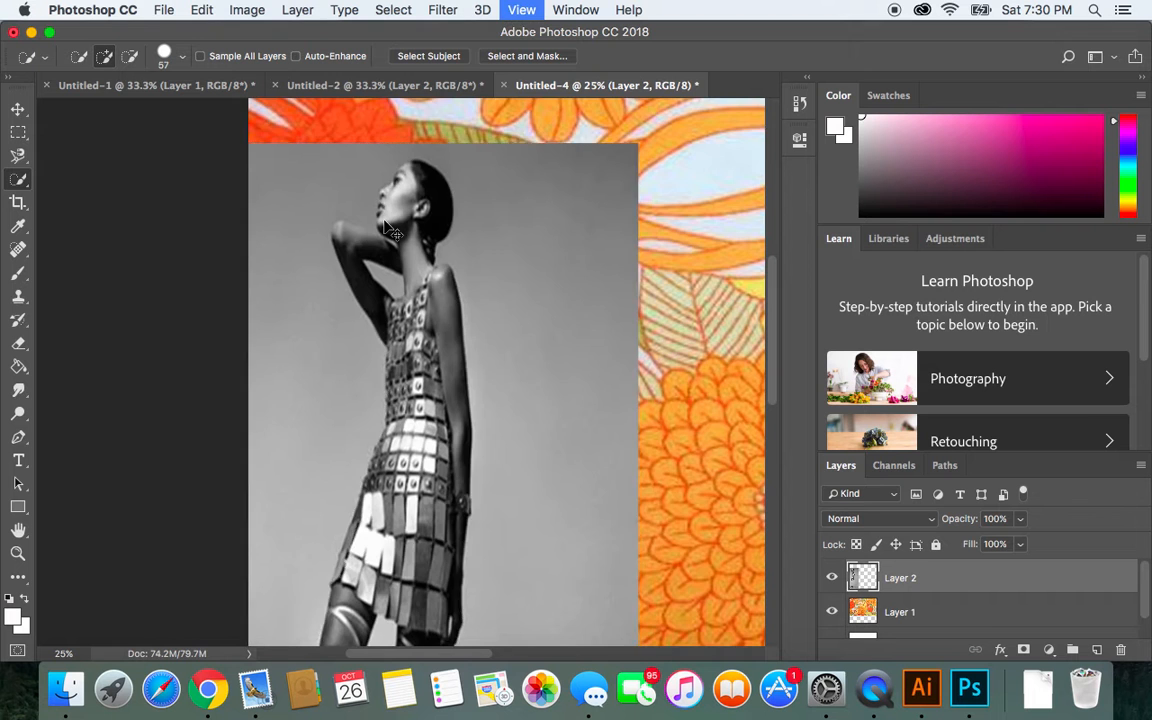
key("super+equal")
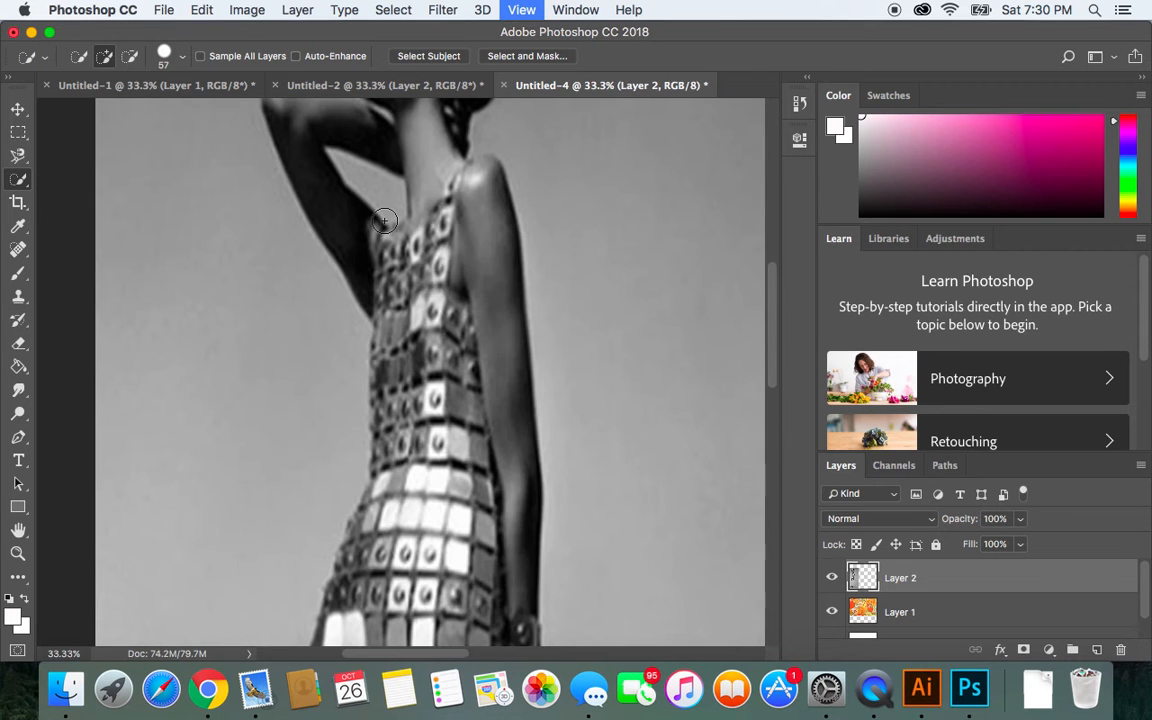
scroll(383, 275, "up", 5)
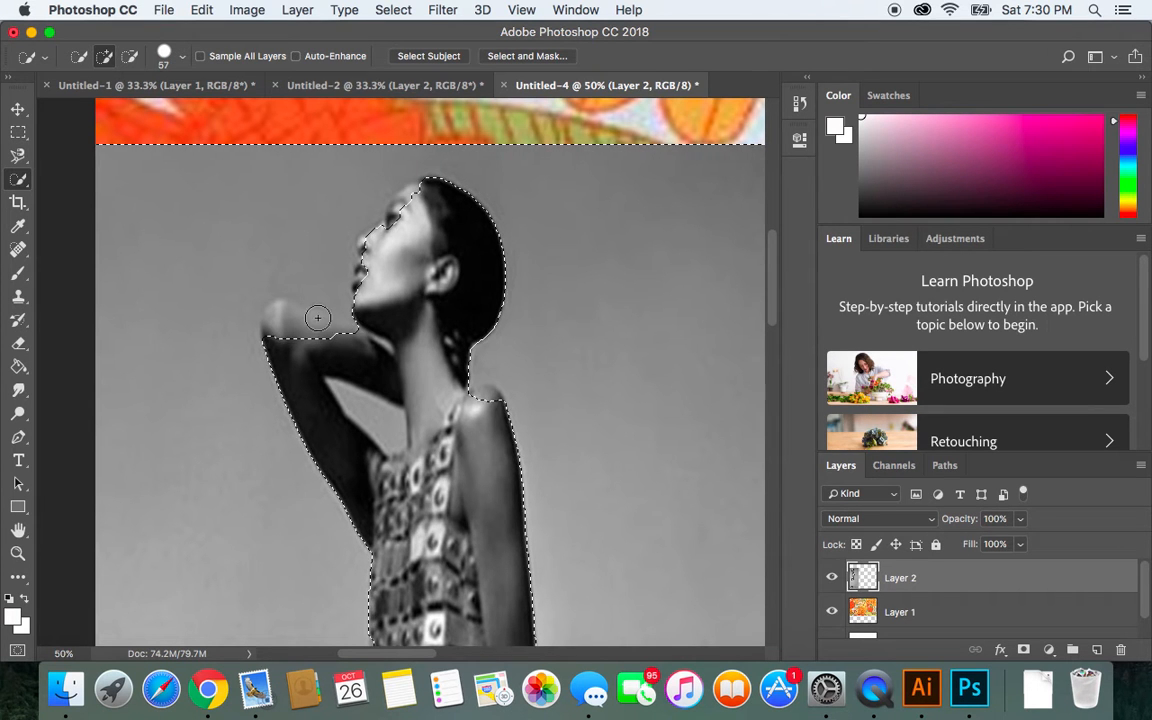
left_click(130, 57)
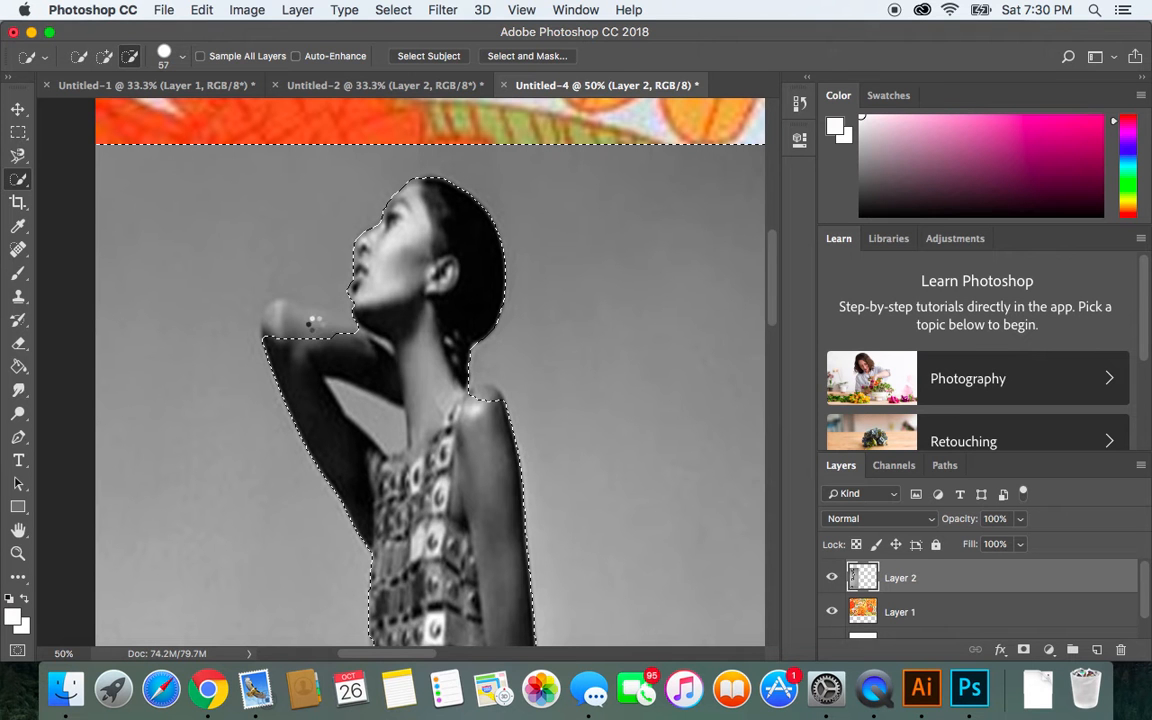
left_click(313, 322)
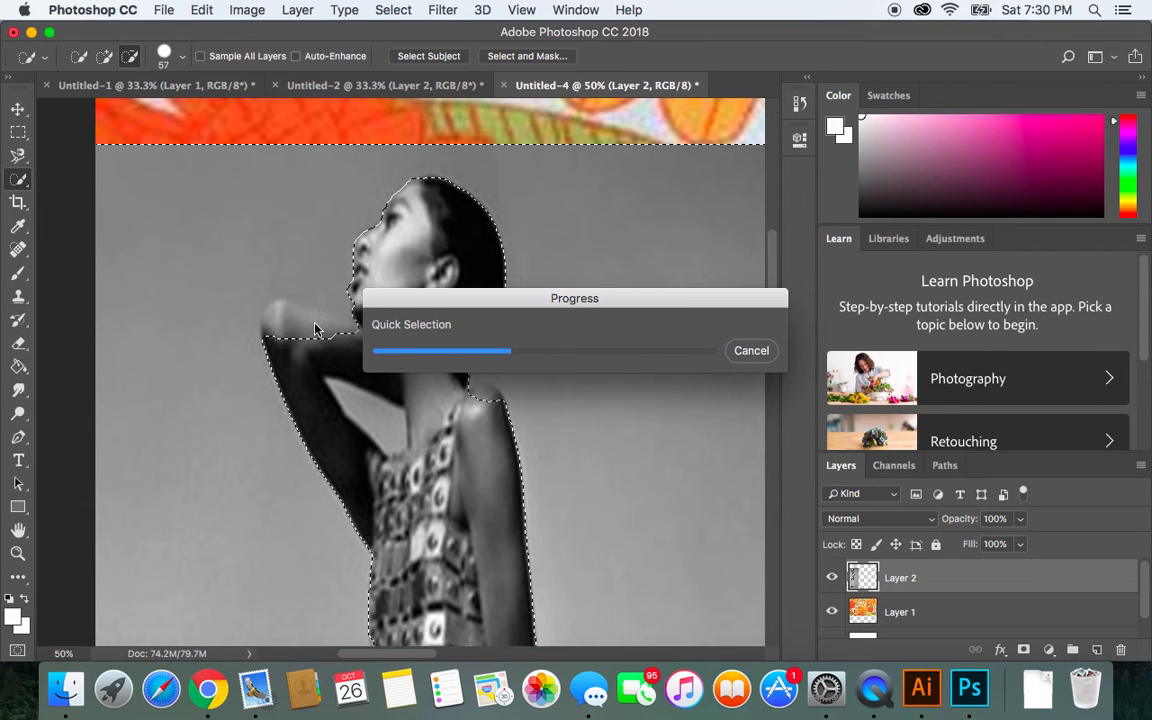
left_click_drag(350, 344, 270, 318)
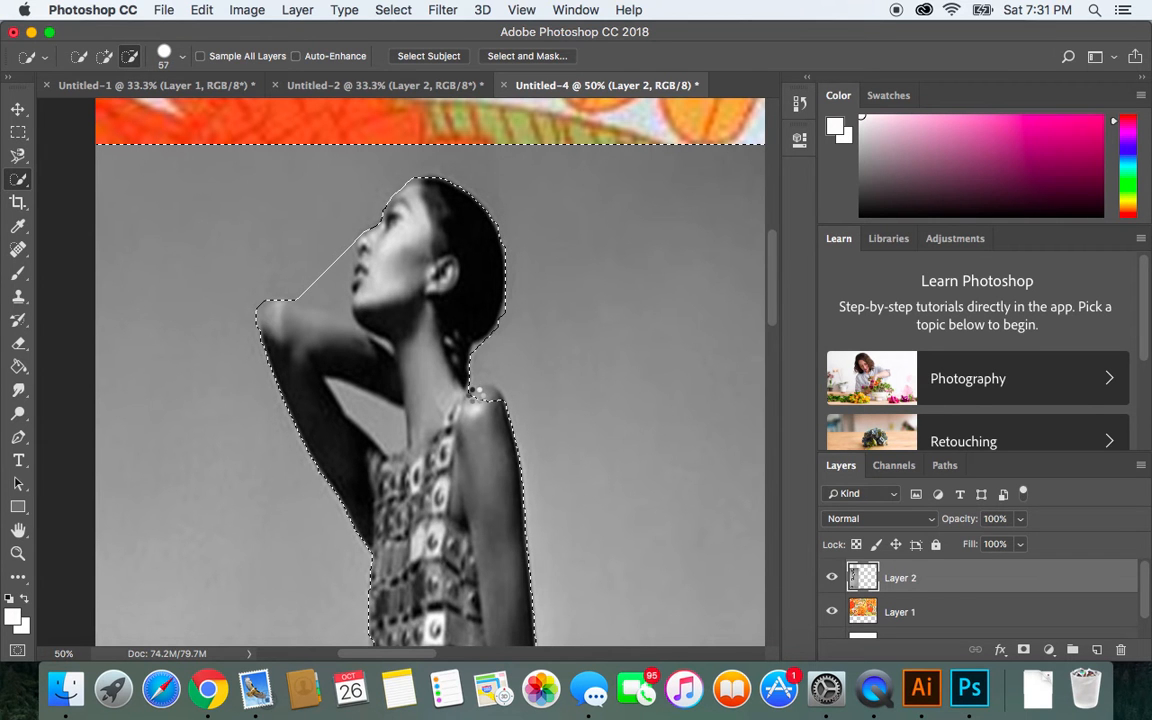
left_click(479, 451)
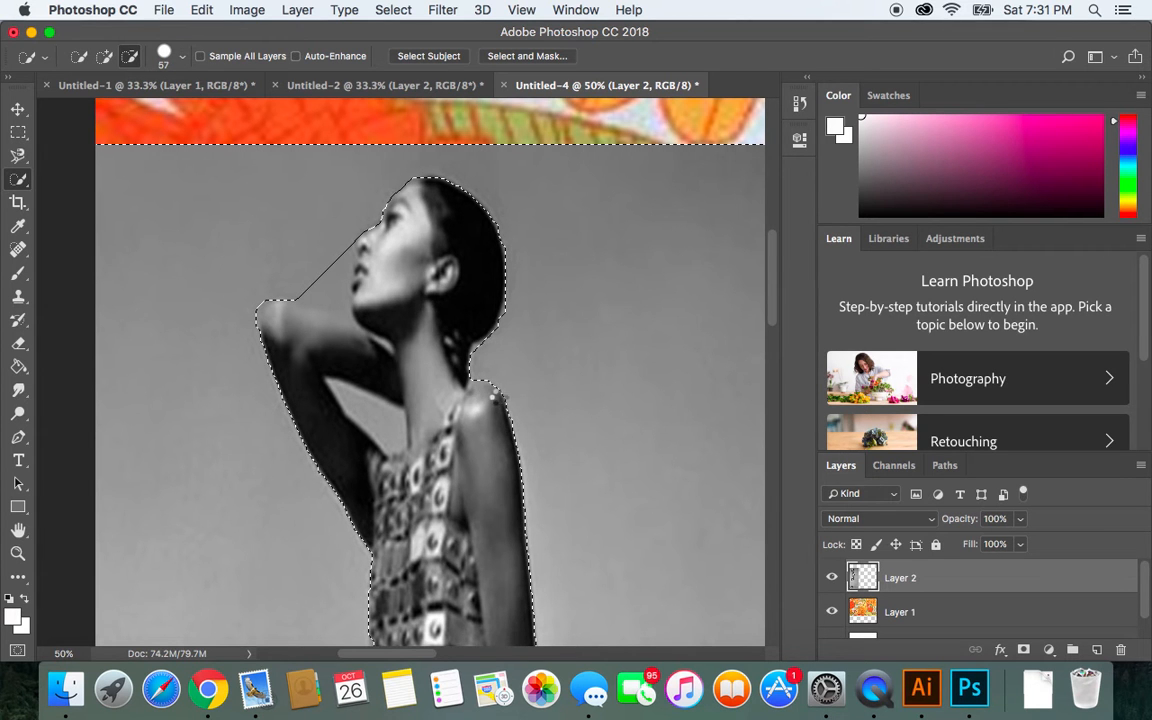
left_click_drag(501, 400, 512, 437)
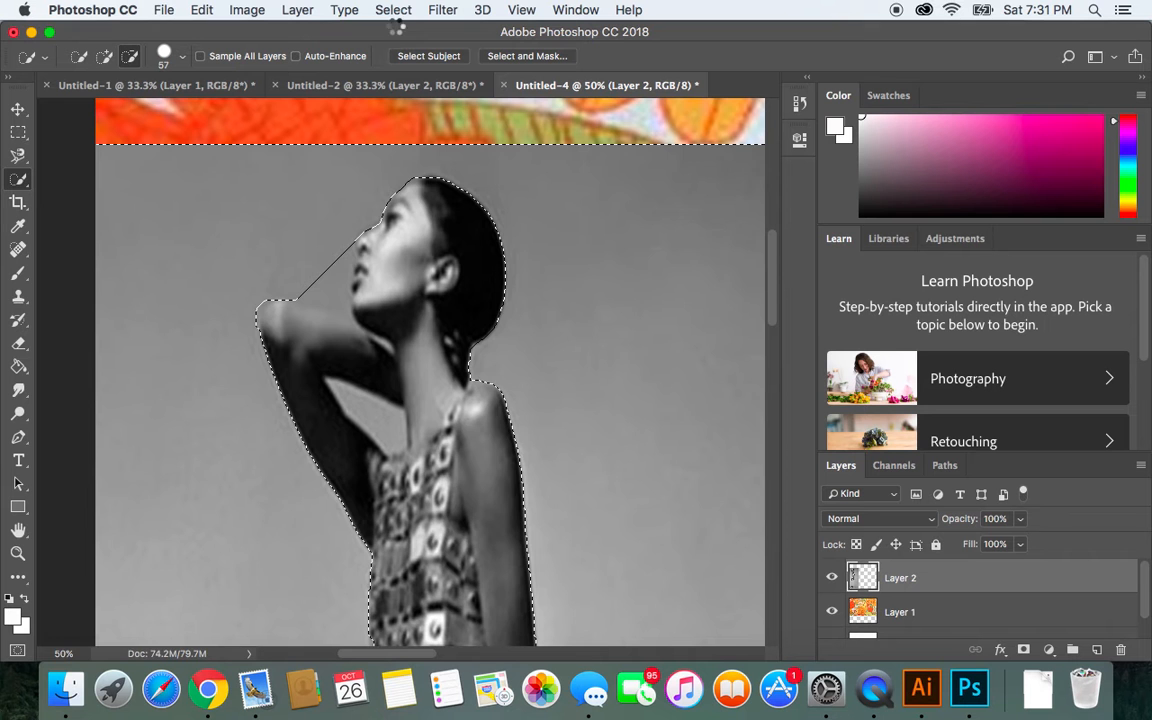
Step: Delete the refined backdrop selection from the standing model layer and deselect
key("BackSpace")
scroll(566, 379, "down", 15)
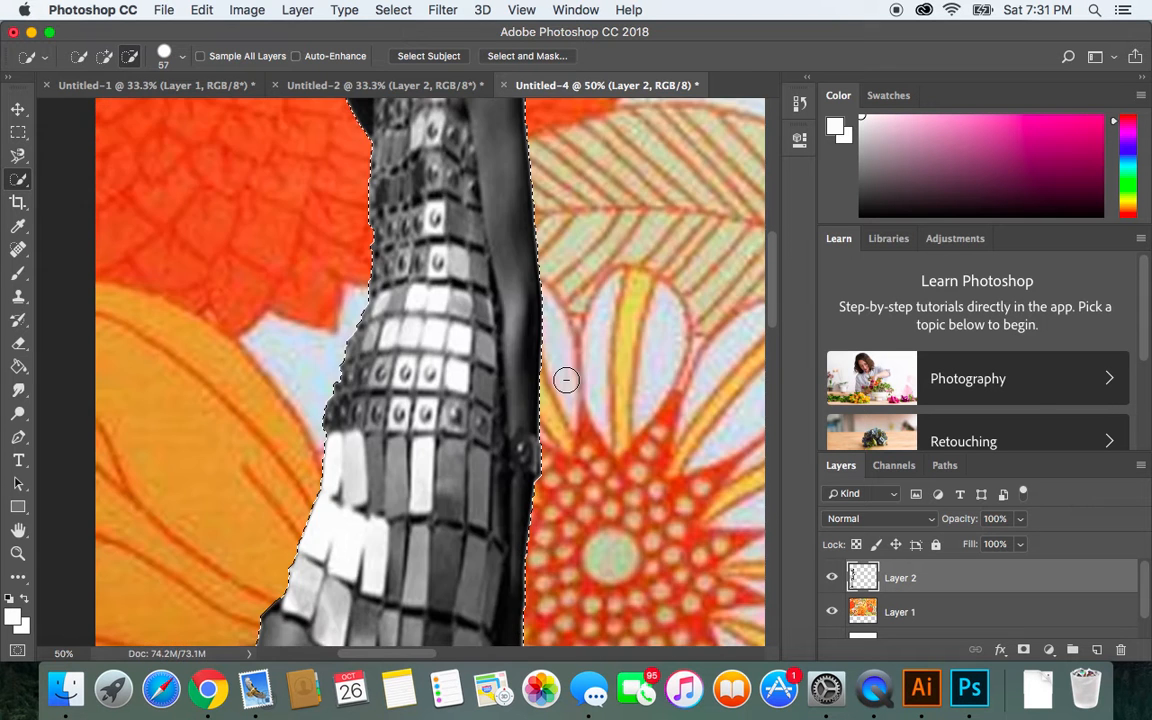
scroll(566, 379, "down", 5)
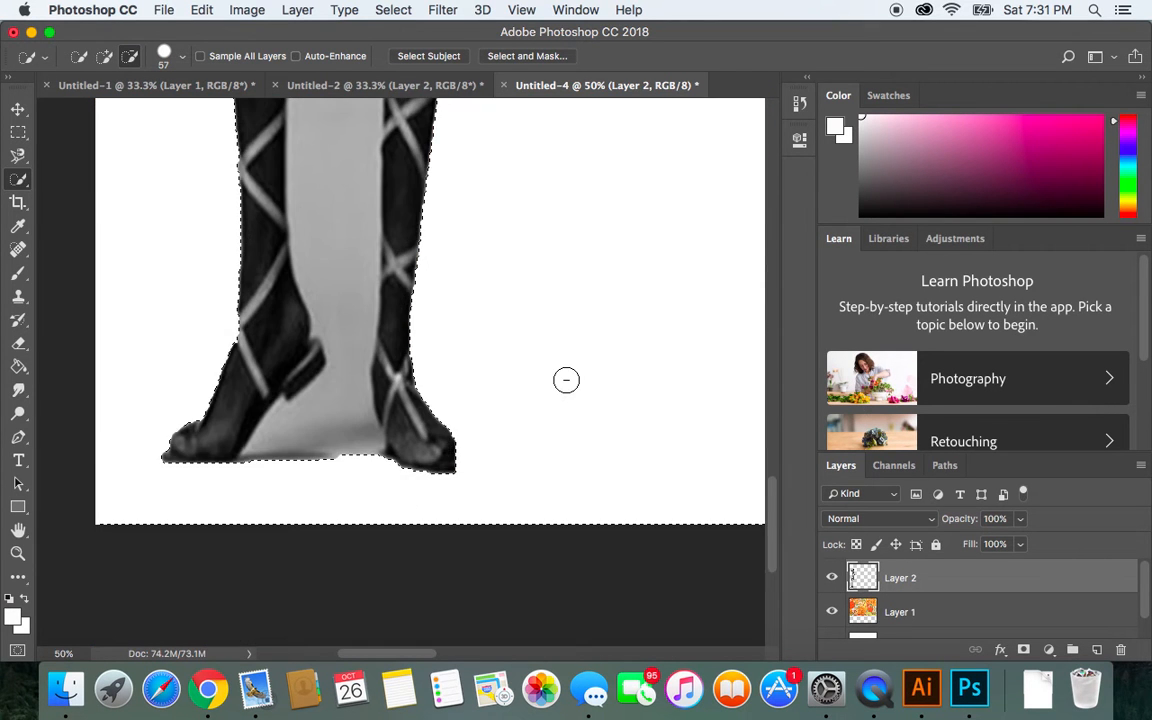
left_click(393, 10)
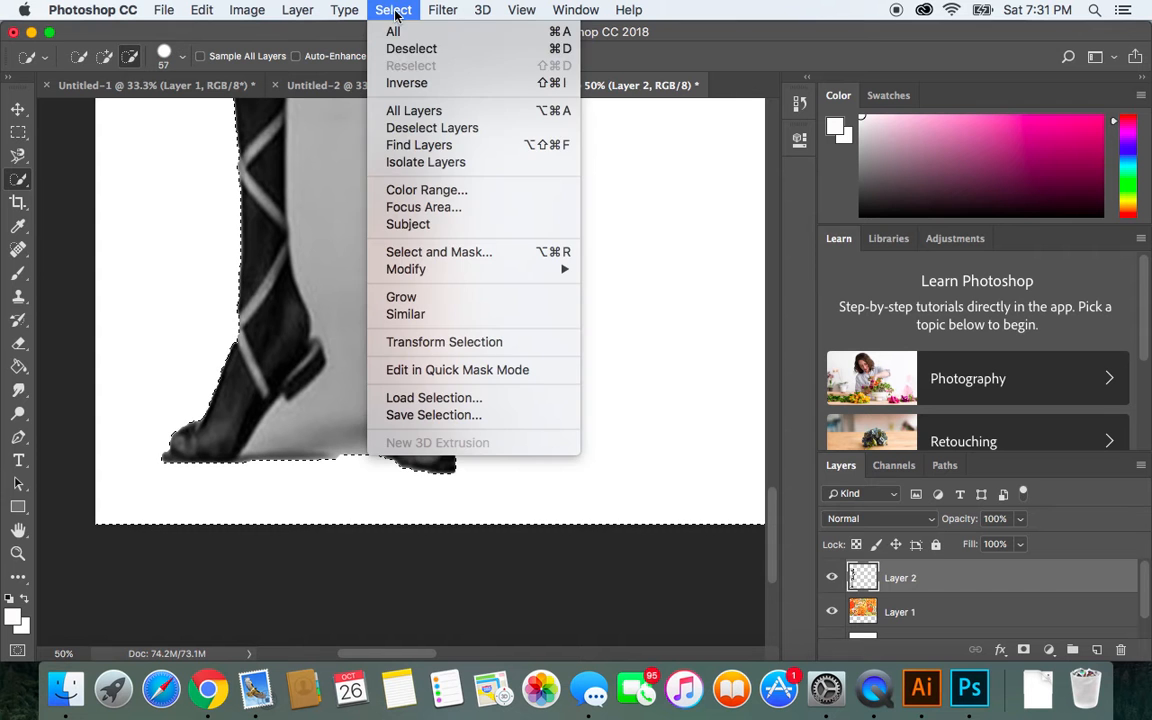
left_click(366, 48)
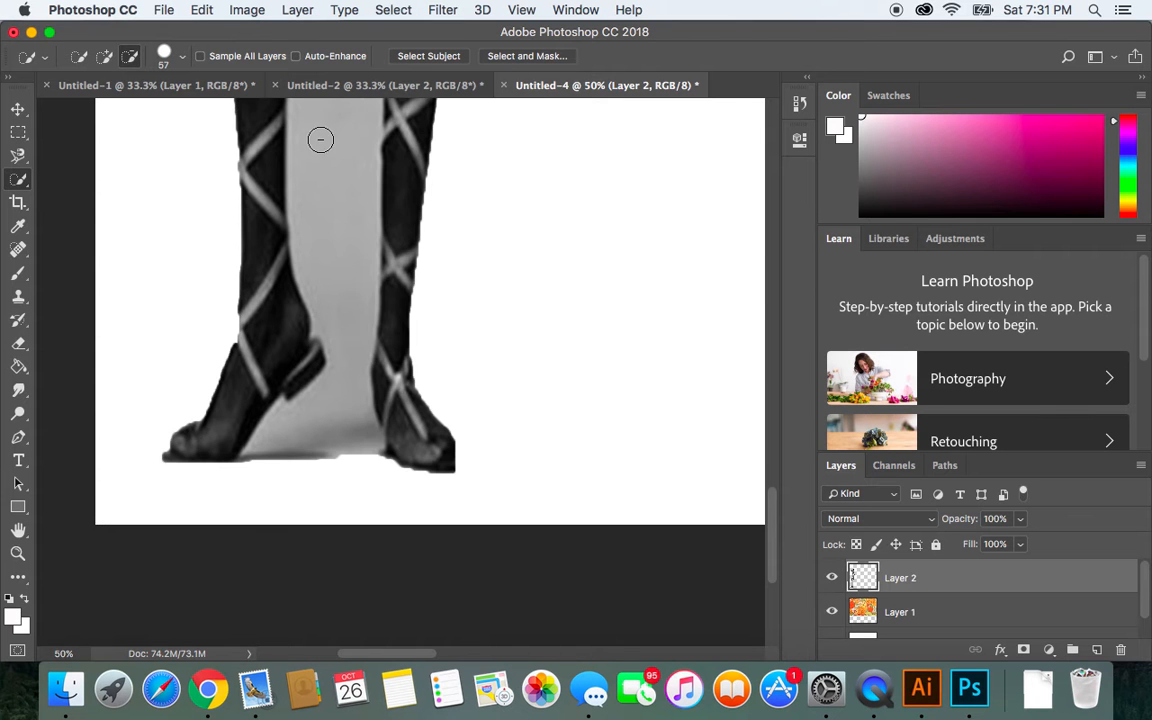
Step: Try selecting the gray gap between the model's raised arm and neck with the Magic Wand Tool, and clear the selection
scroll(488, 334, "up", 5)
scroll(488, 335, "up", 5)
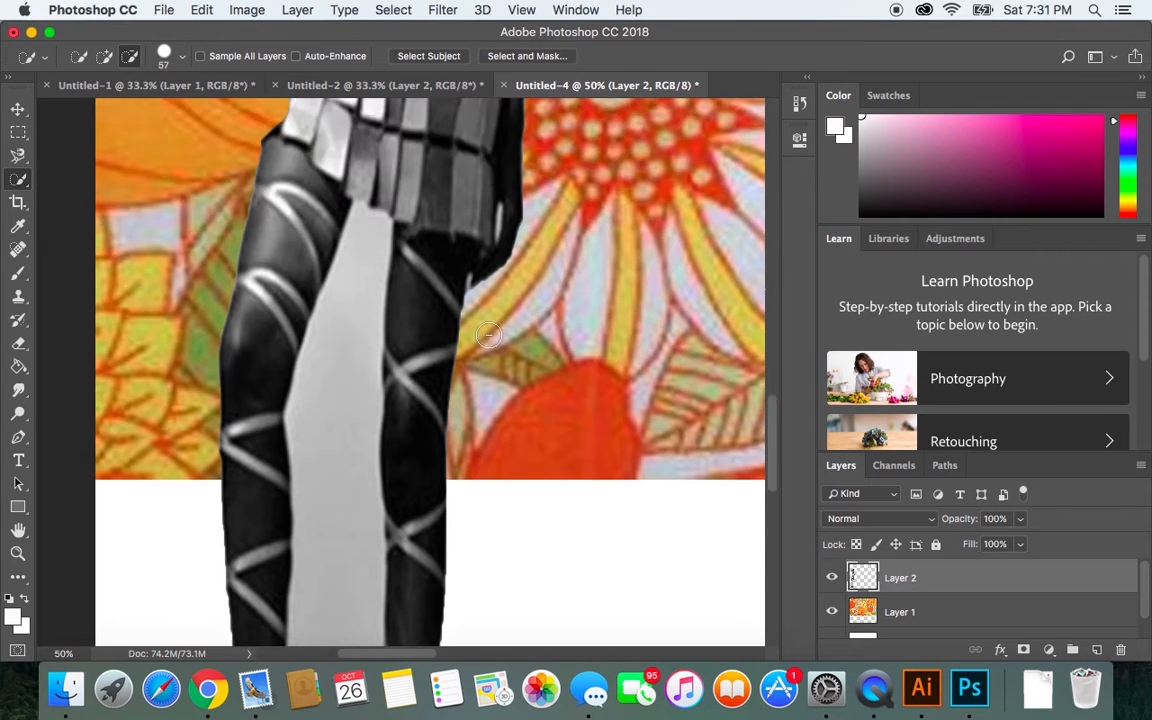
scroll(487, 335, "up", 10)
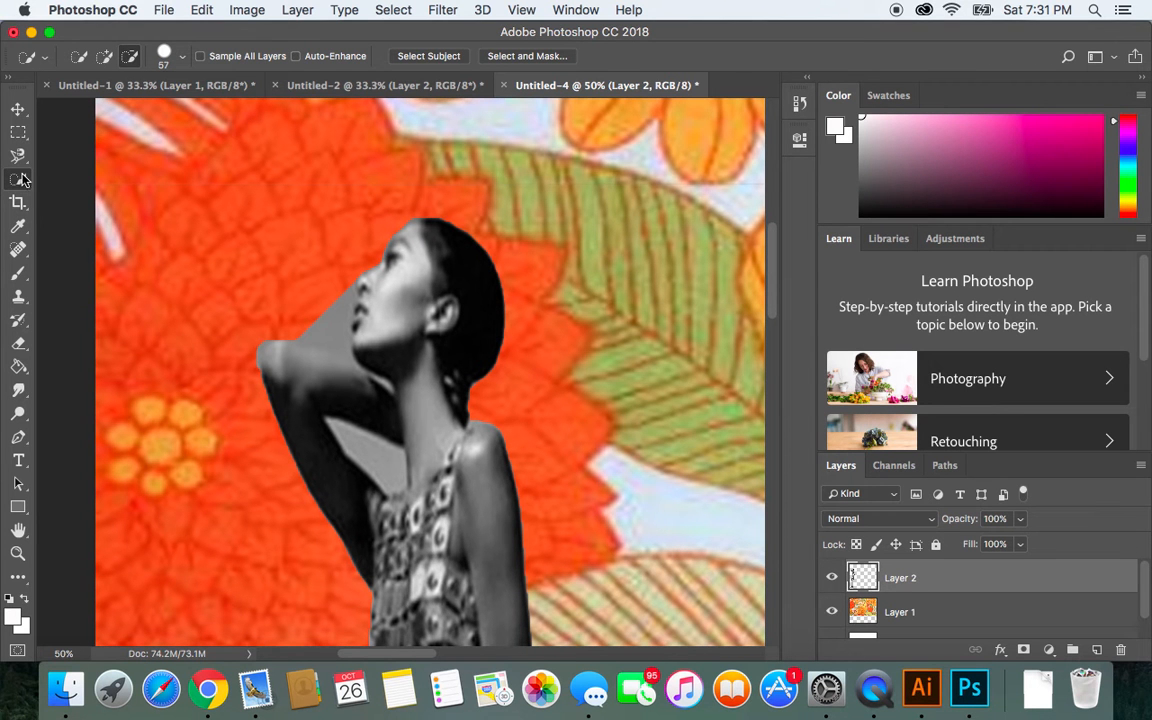
left_click_drag(24, 179, 92, 195)
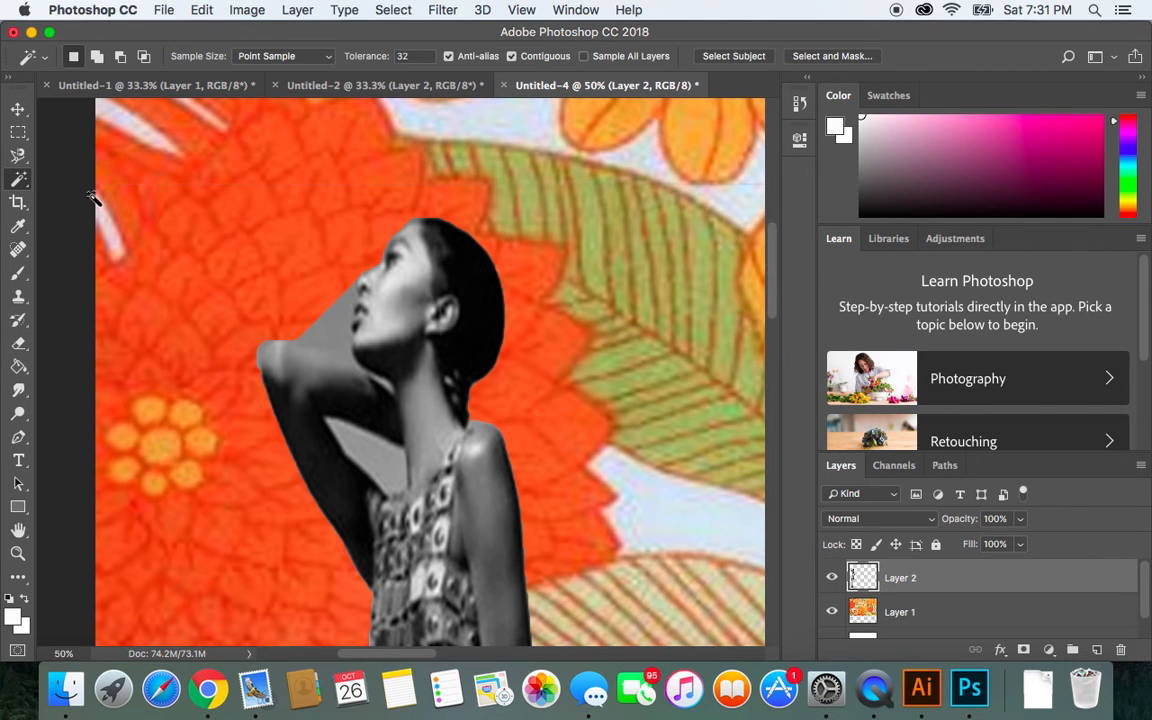
left_click(380, 456)
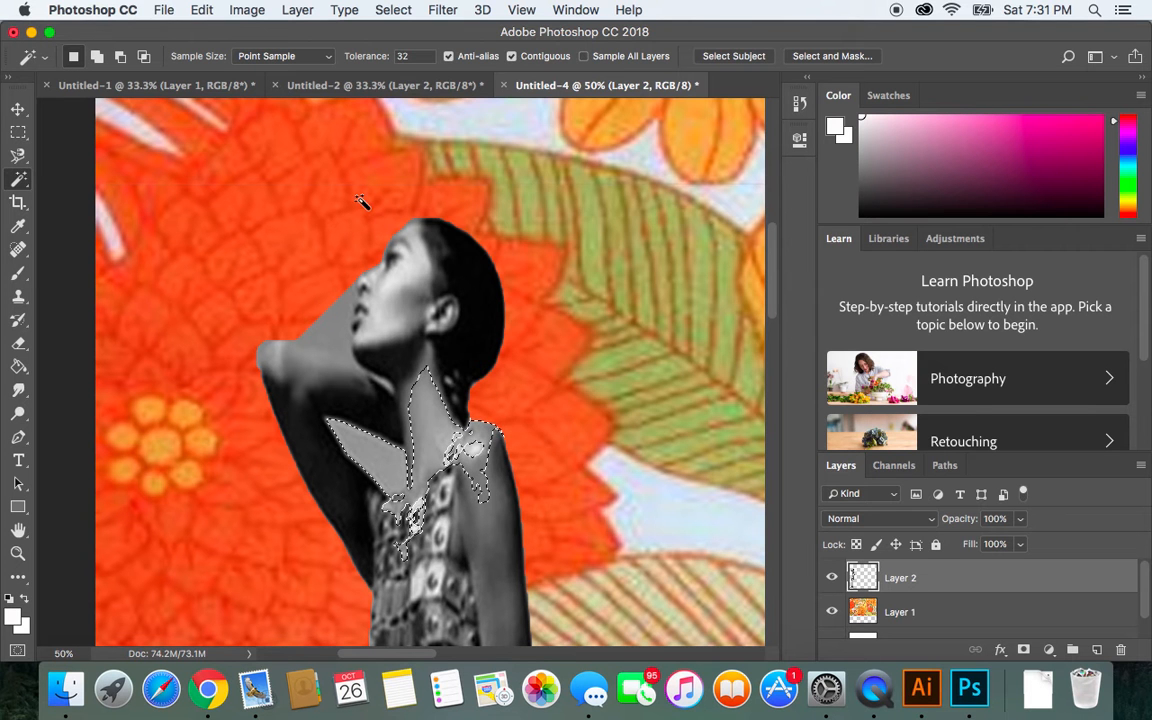
left_click(390, 12)
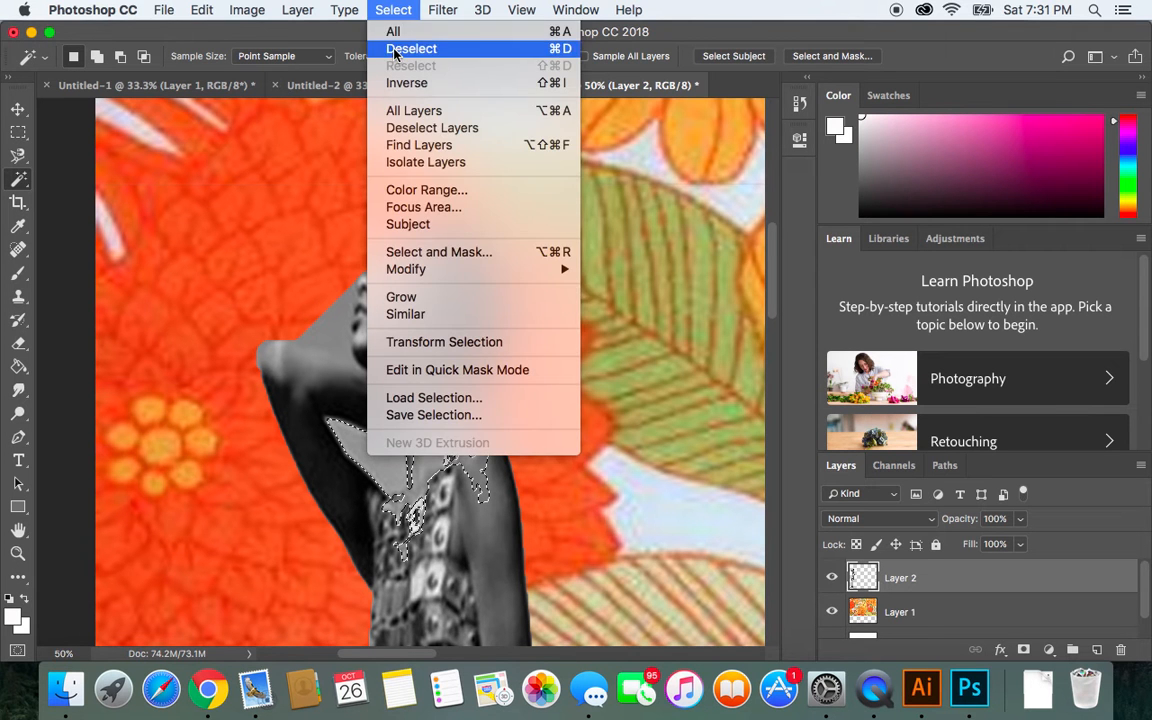
left_click(396, 49)
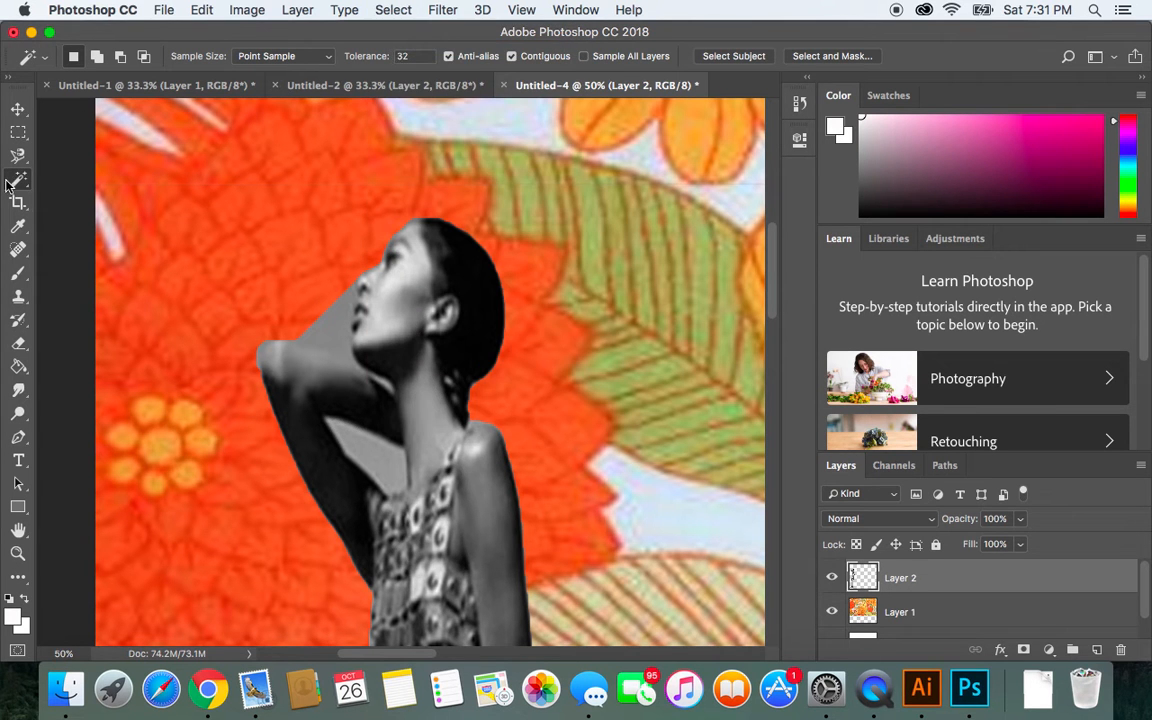
Step: Select the gray gap between the model's raised arm and neck with the Quick Selection Tool and delete it
left_click_drag(18, 179, 45, 186)
left_click(58, 182)
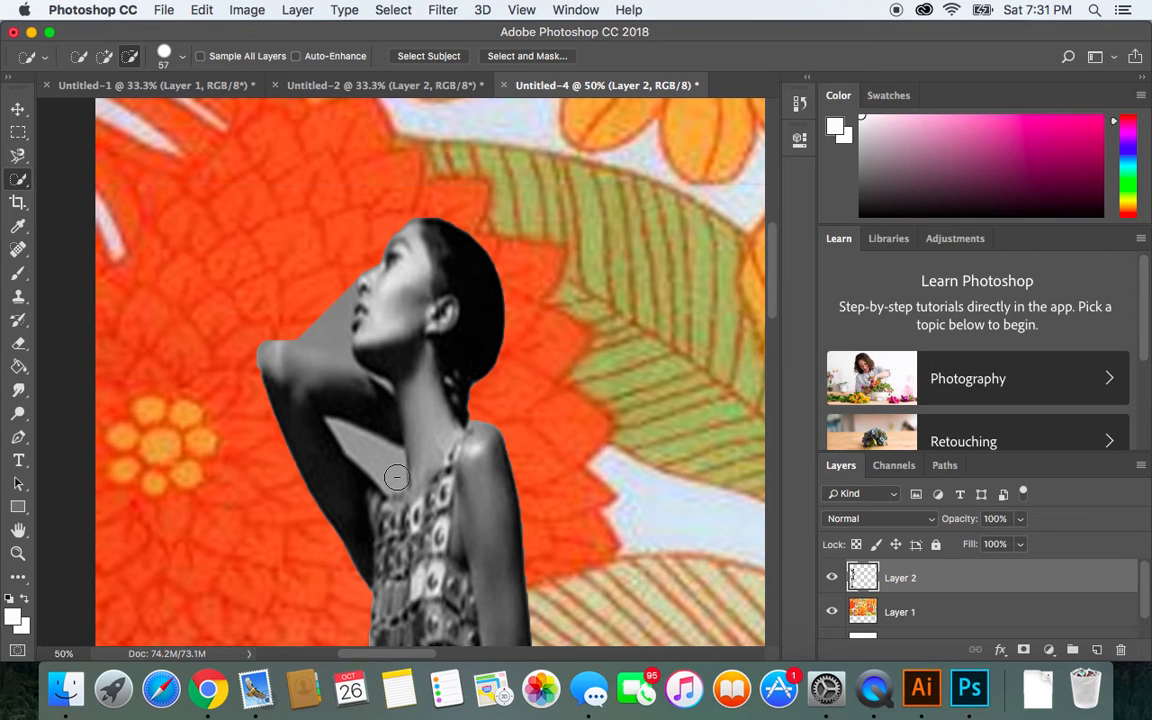
left_click_drag(390, 472, 386, 462)
left_click(100, 56)
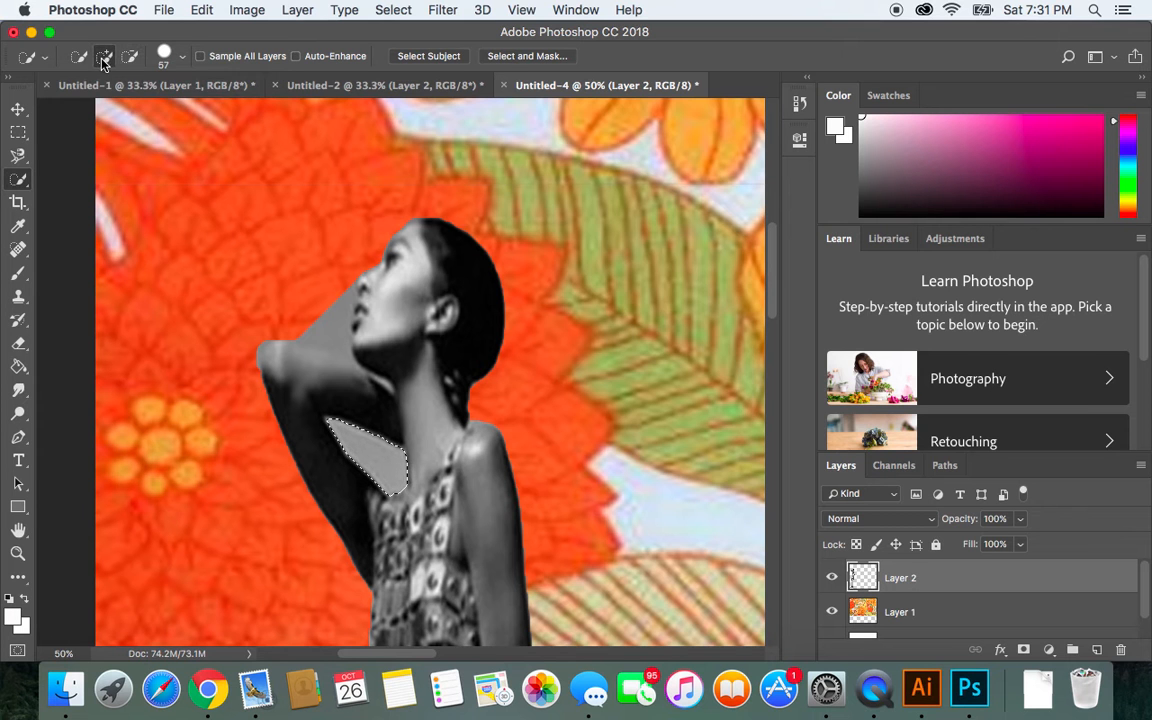
key("BackSpace")
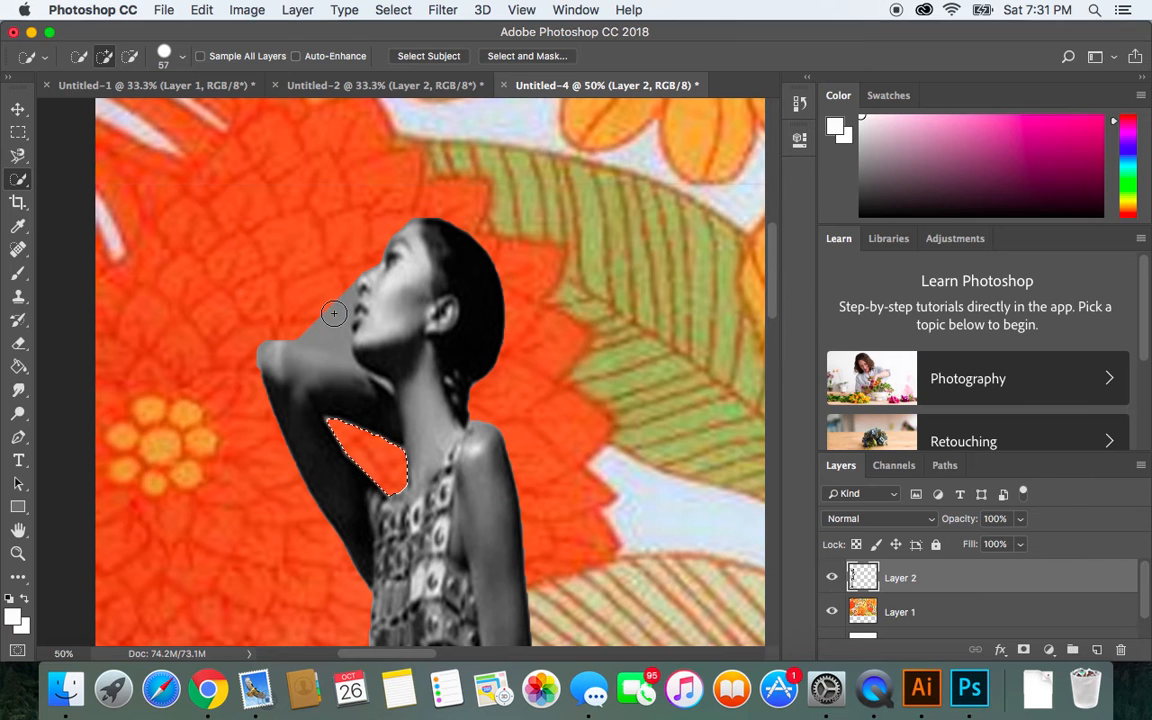
Step: Try adding the gray area between the model's face and raised arm to the selection, and deselect
mouse_move(302, 284)
left_mouse_down()
mouse_move(300, 330)
mouse_move(331, 331)
left_mouse_up()
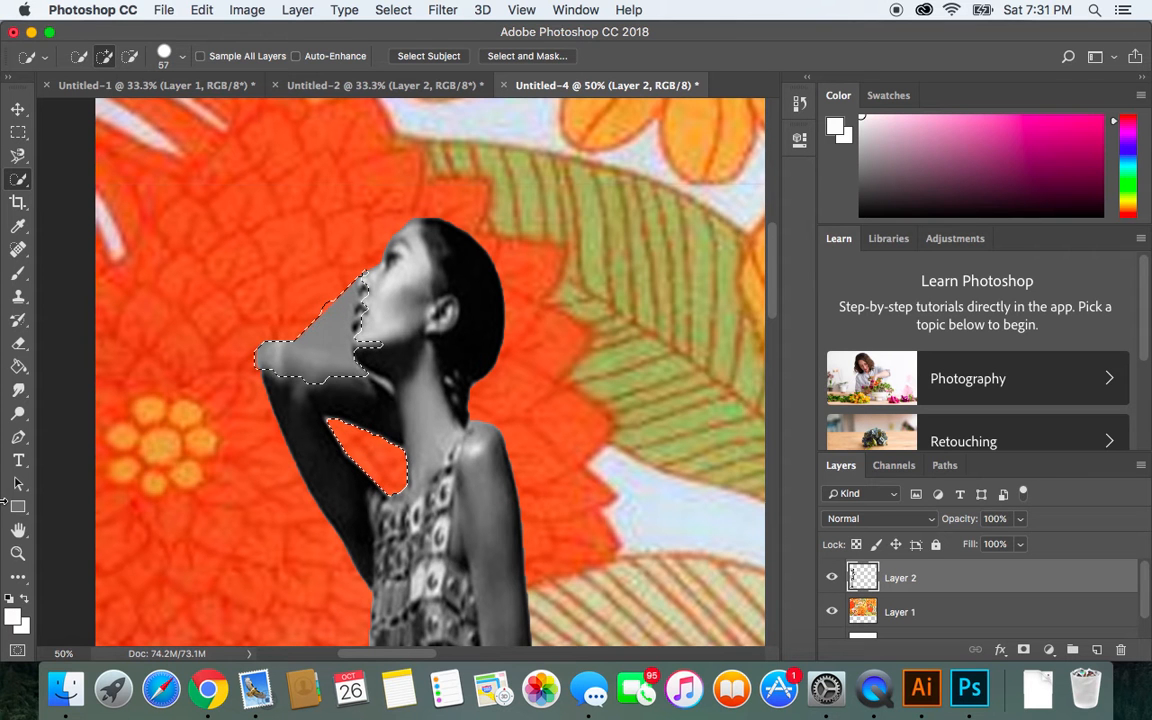
left_click(392, 10)
left_click(400, 48)
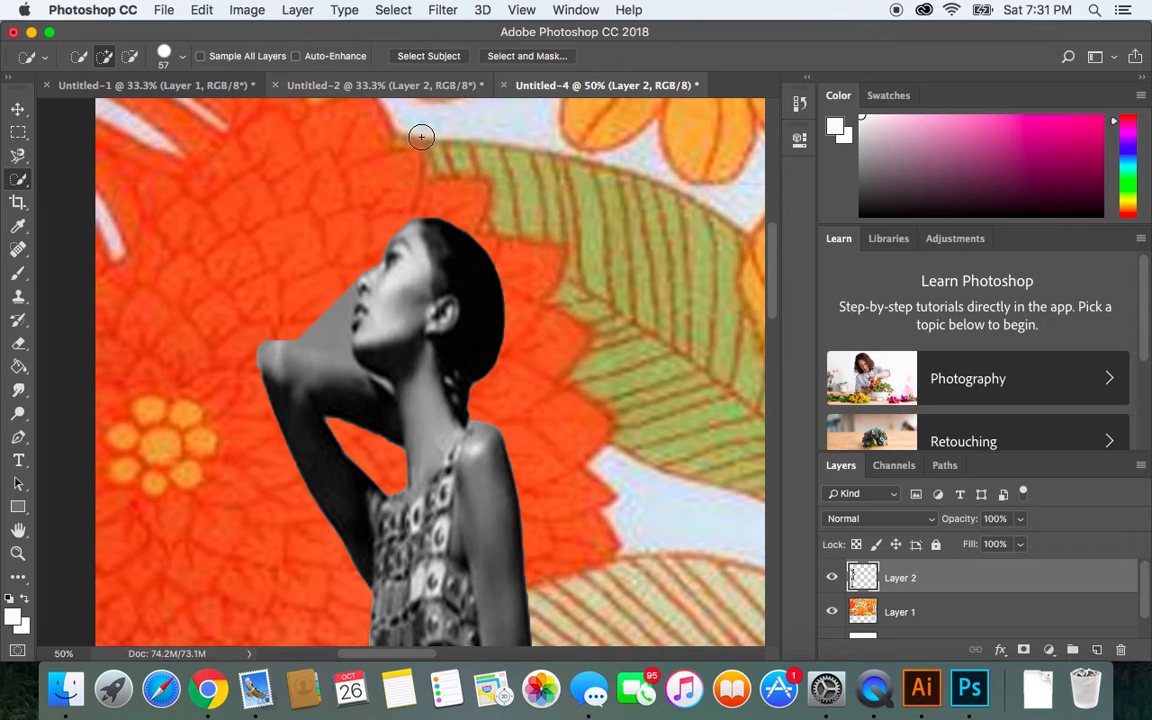
Step: Select the gray backdrop between the model's legs with the Quick Selection Tool, delete it, and deselect
scroll(429, 320, "down", 3)
scroll(459, 505, "down", 3)
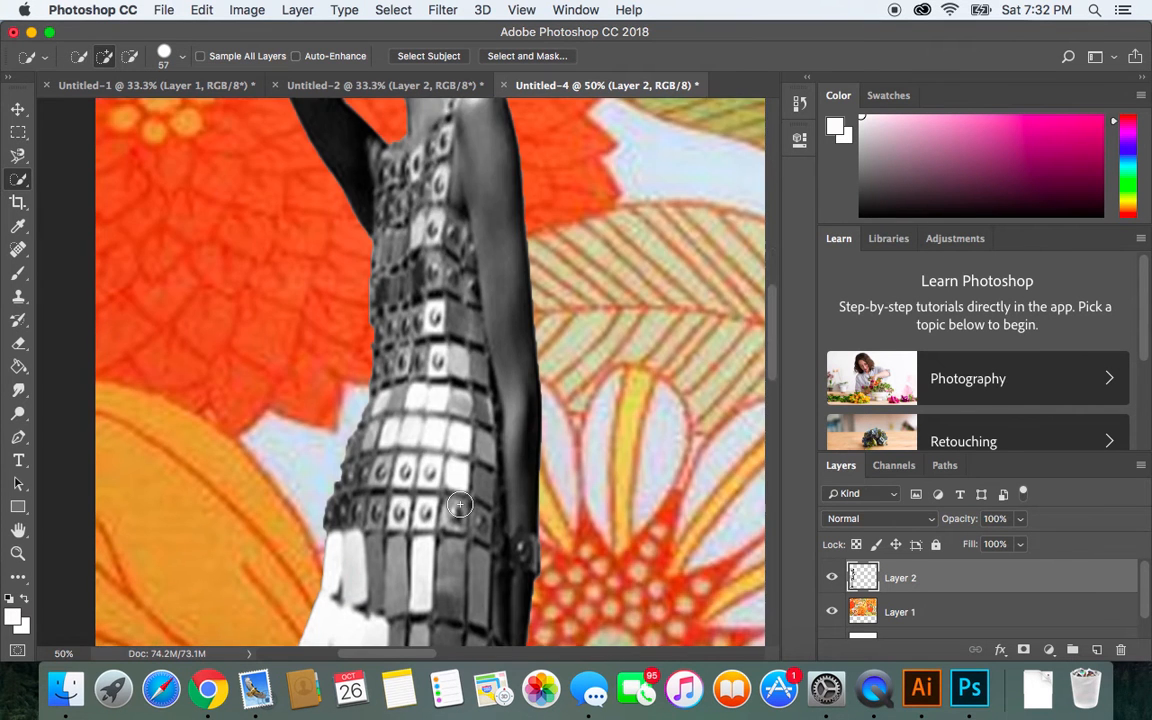
scroll(459, 505, "down", 10)
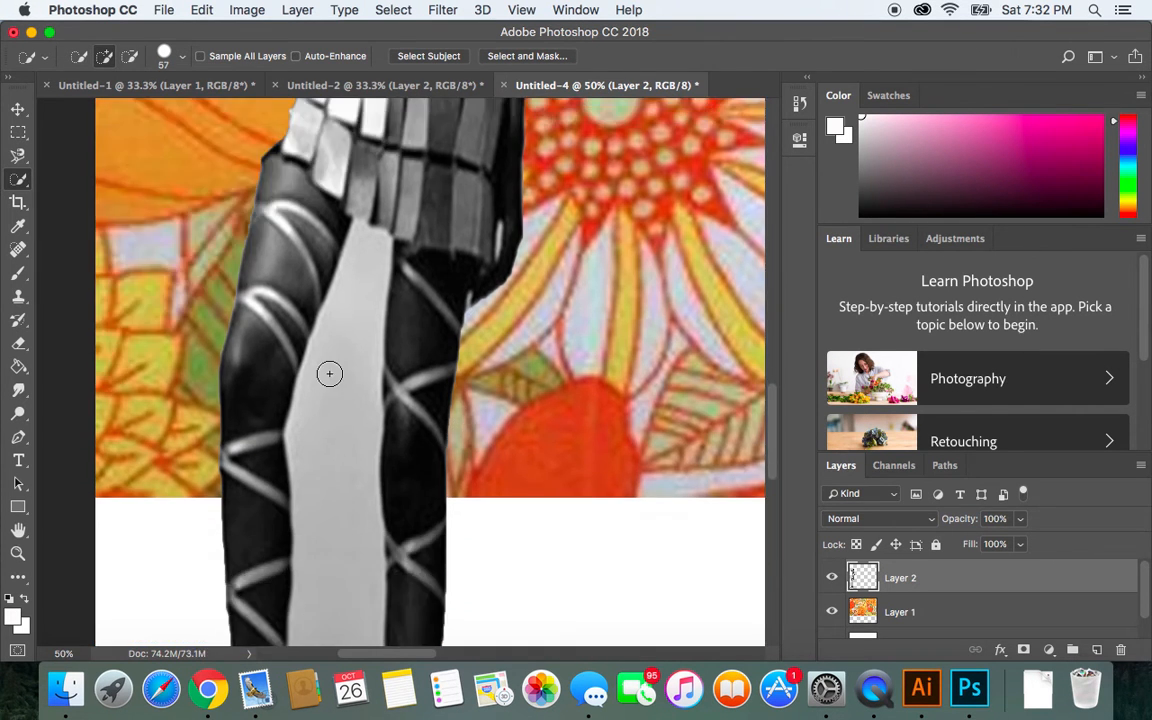
scroll(329, 373, "down", 3)
left_click_drag(345, 270, 345, 255)
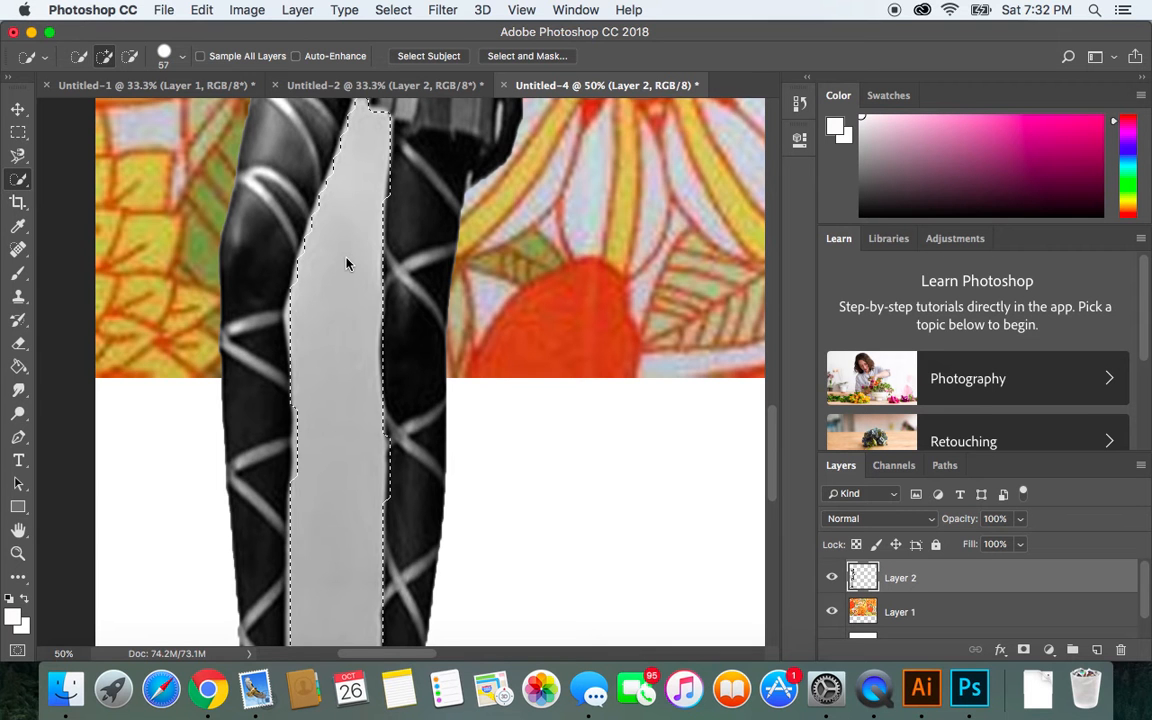
scroll(468, 430, "down", 6)
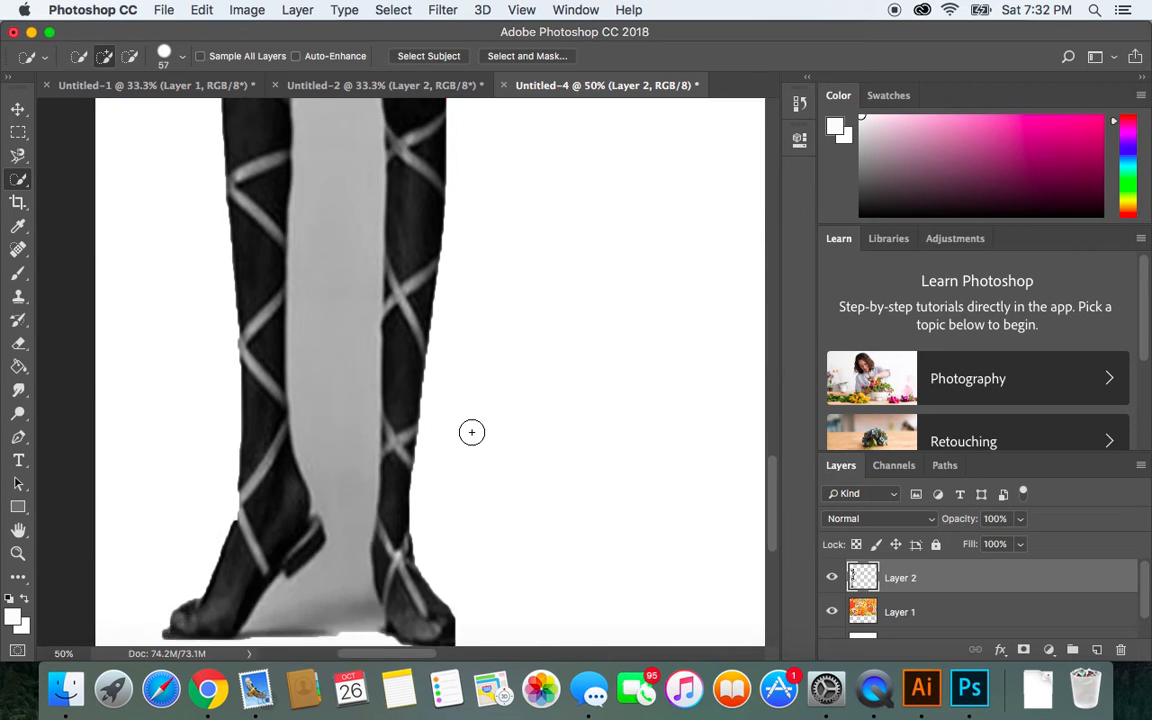
scroll(471, 431, "down", 2)
key("Delete")
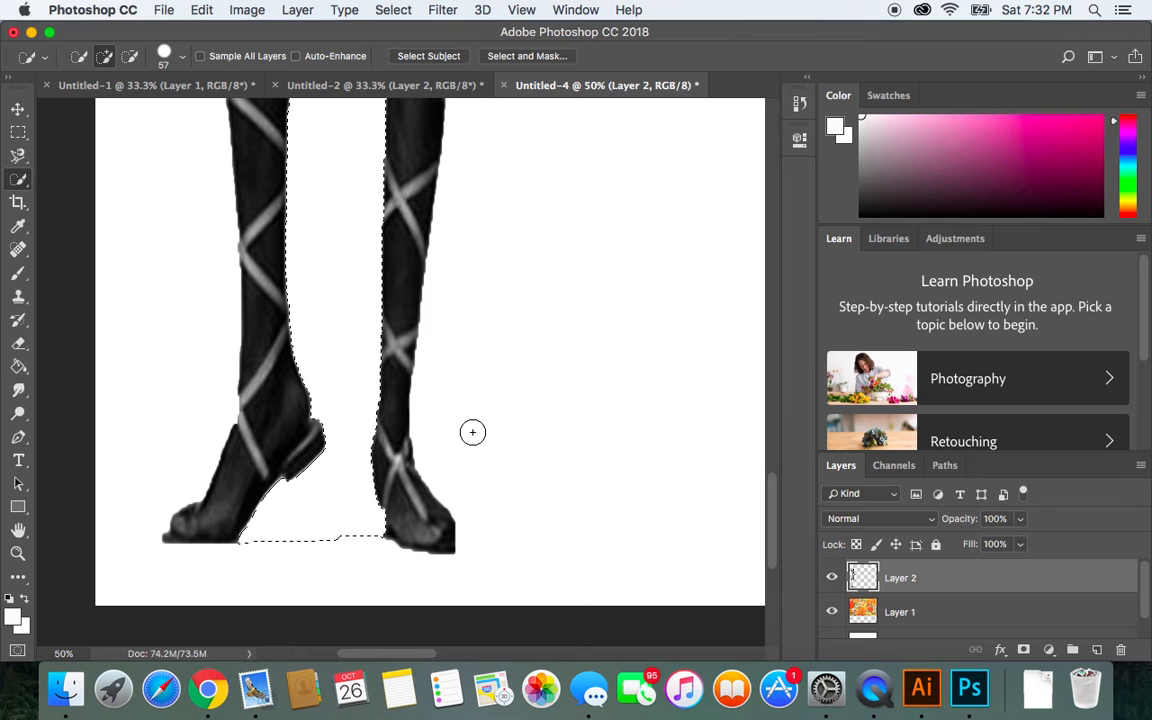
left_click(393, 9)
left_click(390, 48)
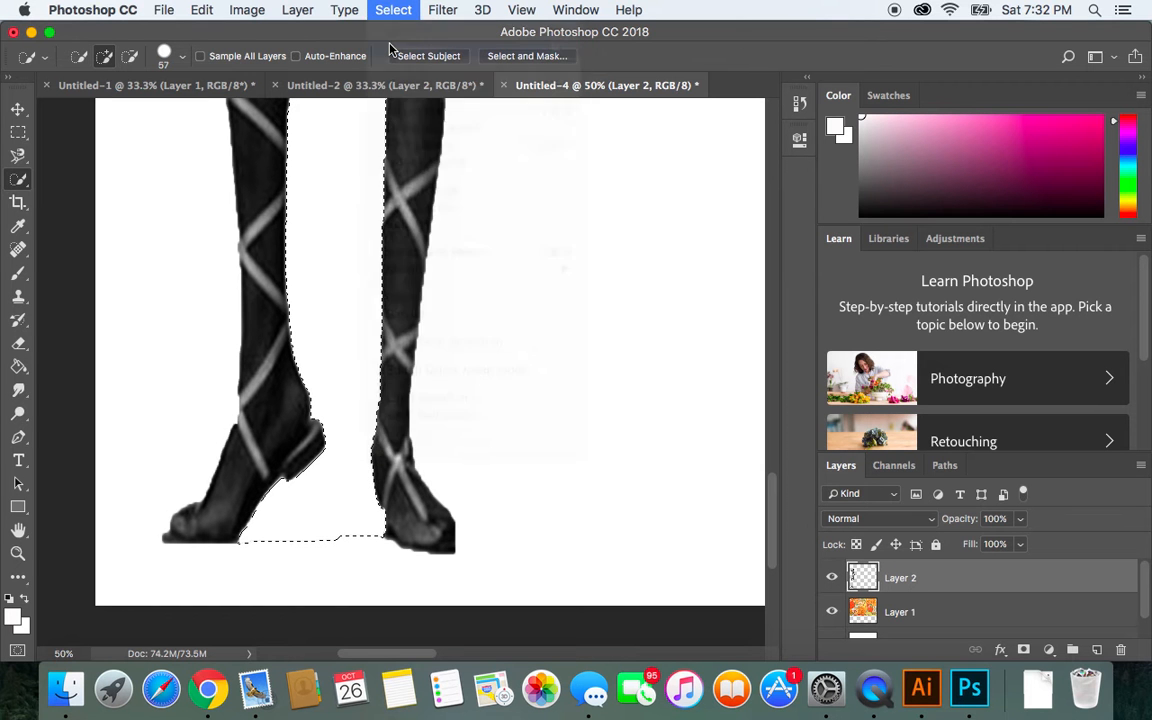
Step: Move the standing model cutout slightly to the right, keeping its feet near the bottom of the canvas
key("super+minus")
key("super+minus")
key("super+minus")
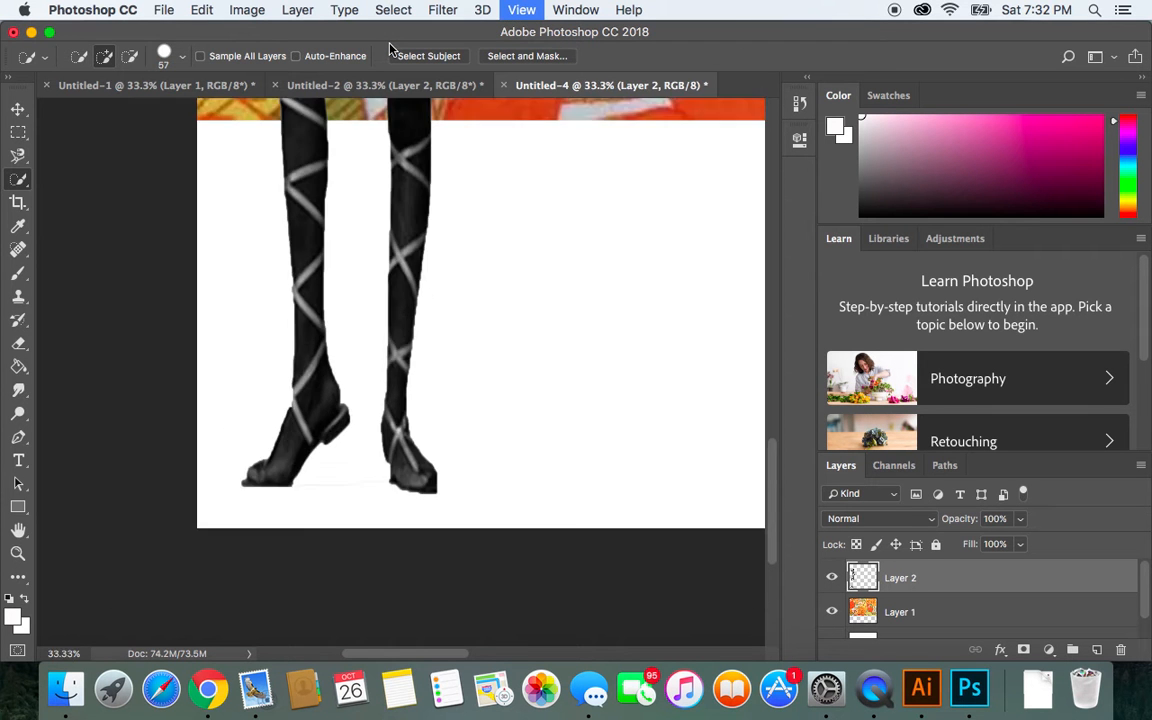
key("super+minus")
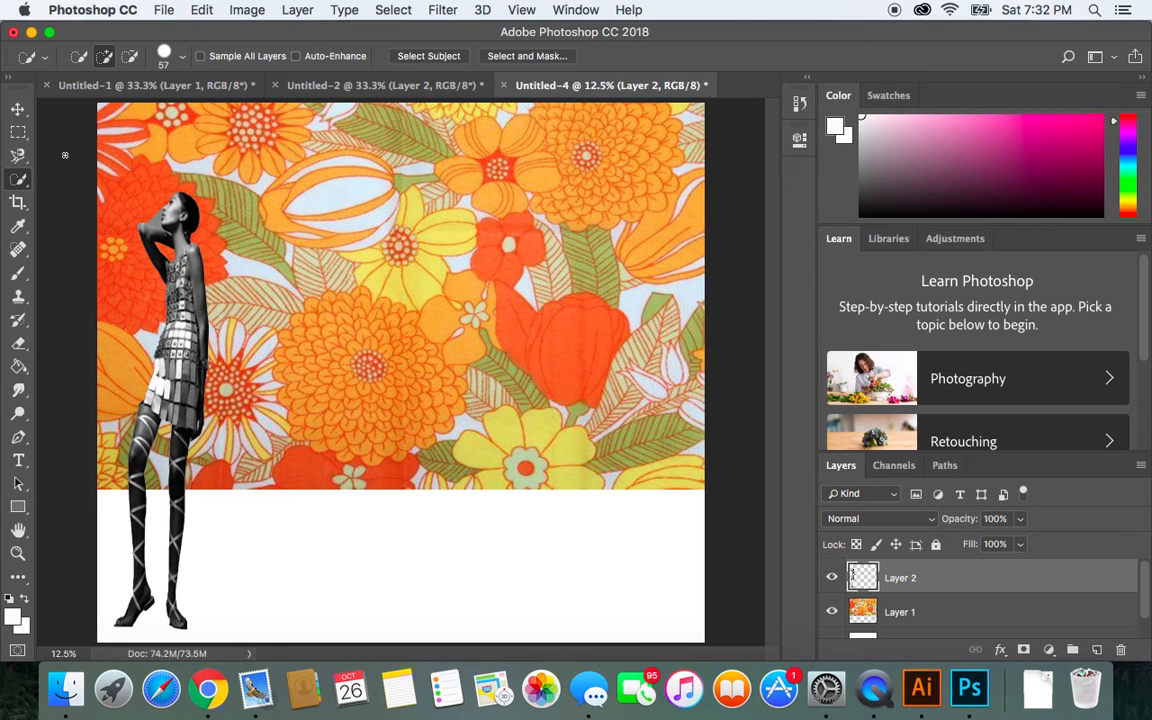
left_click(18, 108)
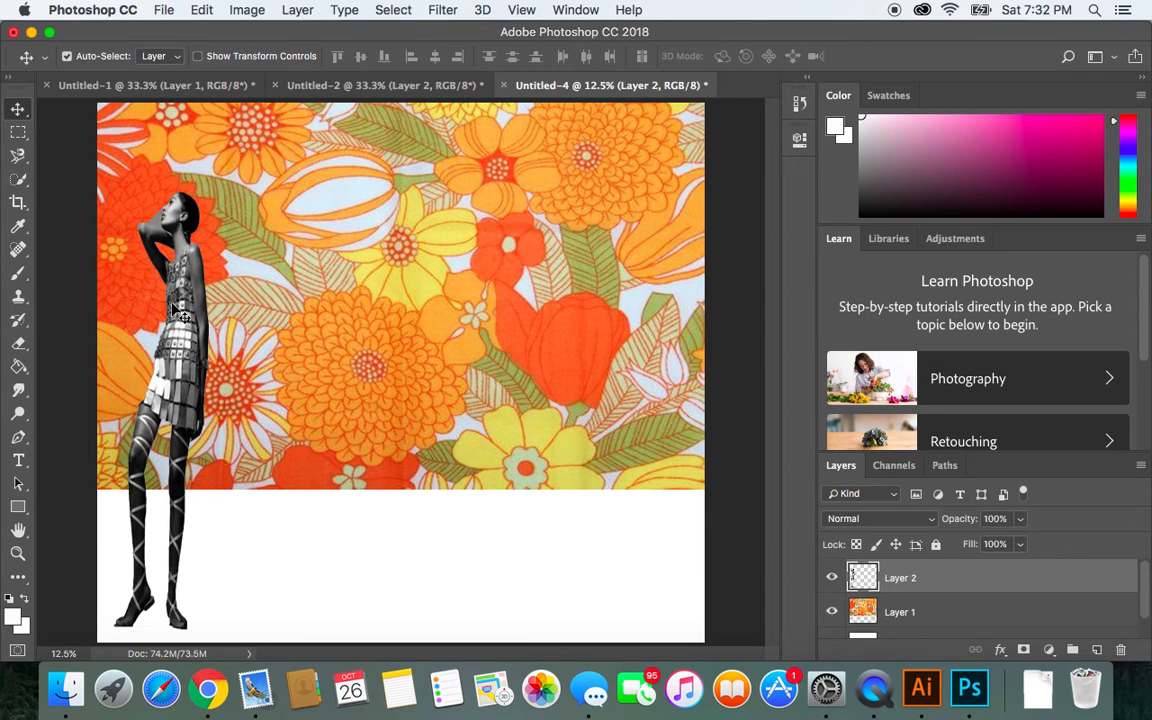
left_click_drag(183, 318, 223, 283)
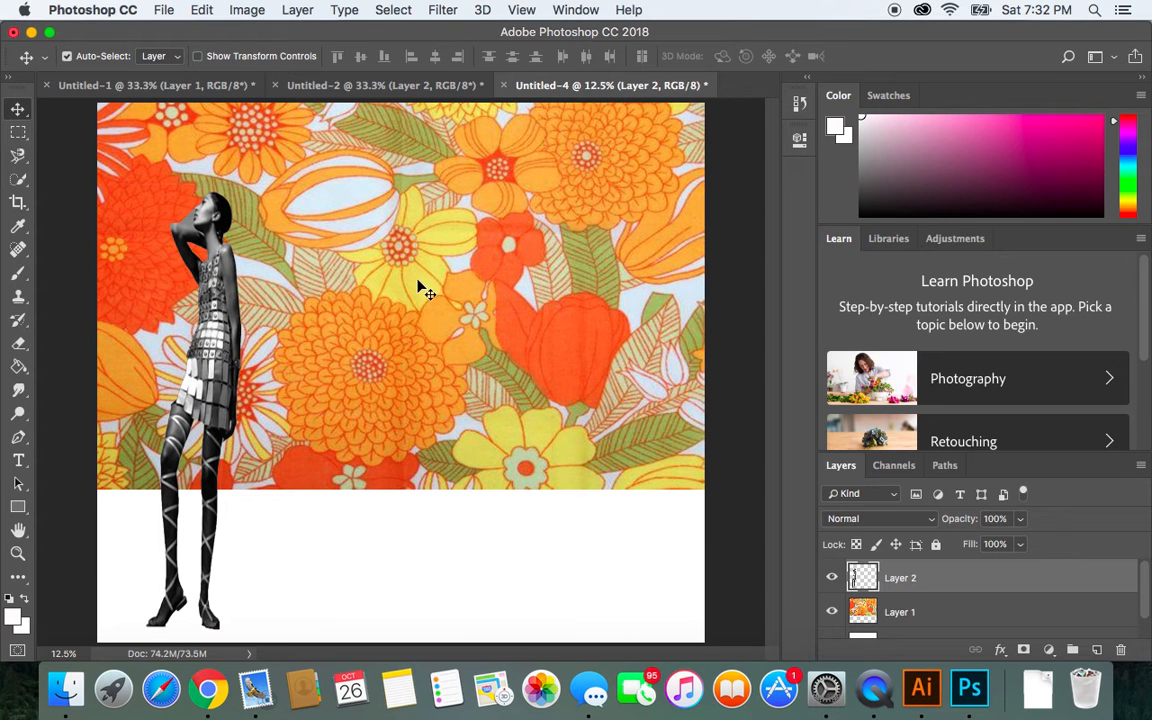
Step: Stretch the floral background layer down to the bottom edge of the canvas with Free Transform
left_click(424, 289)
key("super+t")
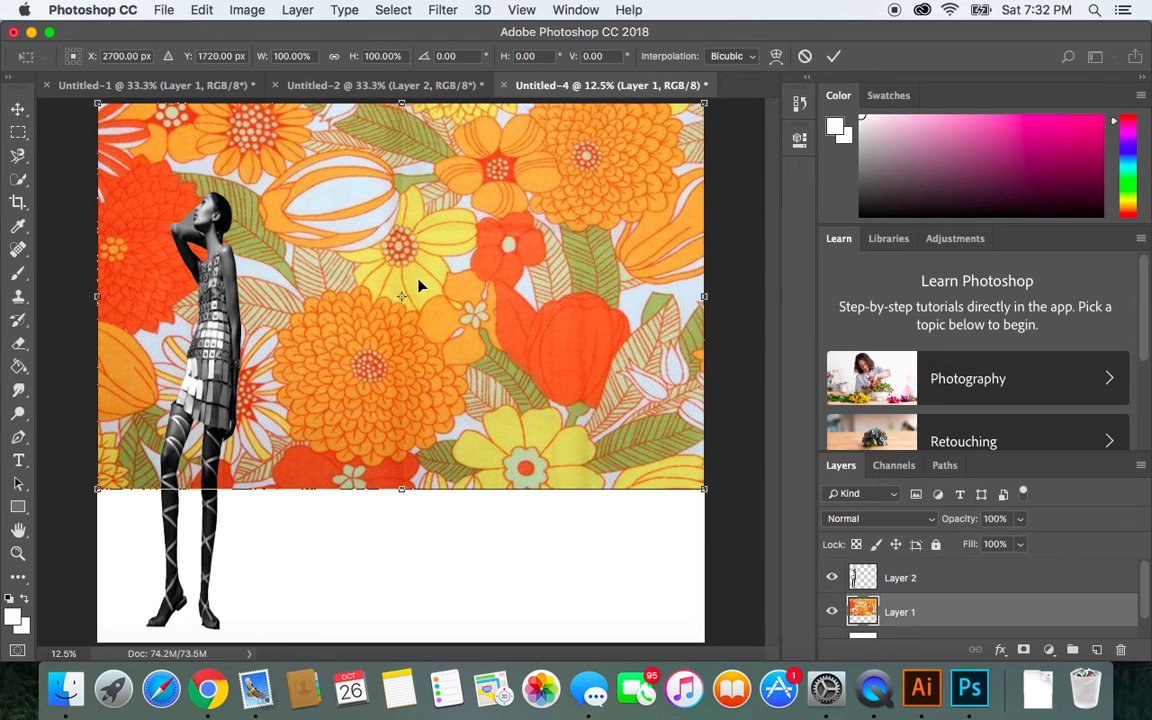
left_click_drag(403, 487, 400, 641)
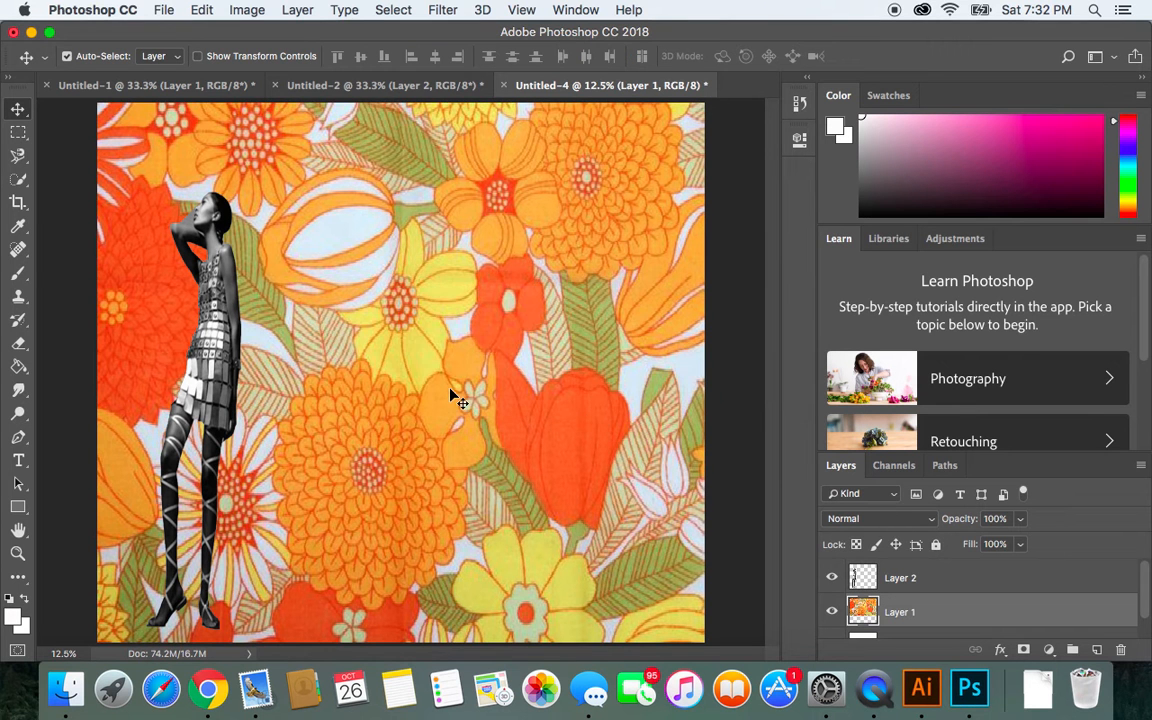
Step: Bring the black-framed brush-stroke image from Untitled-2 into the Untitled-4 collage, placing it near the middle of the canvas
left_click(188, 86)
left_click(376, 86)
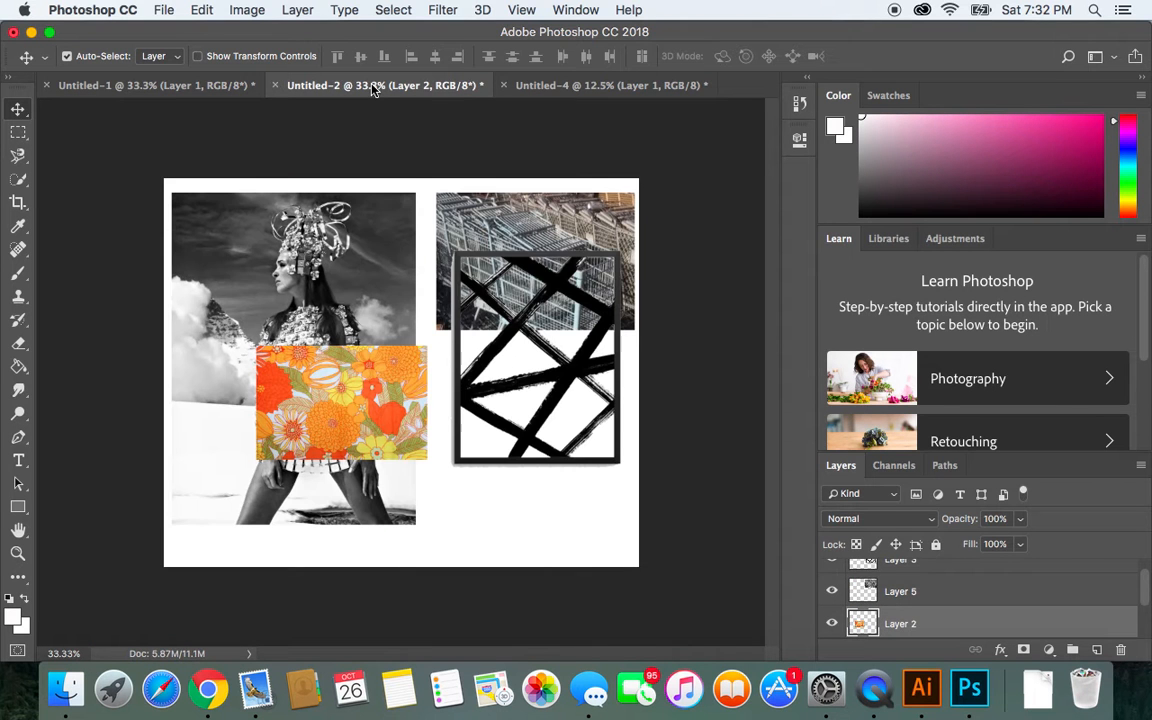
left_click_drag(499, 388, 545, 90)
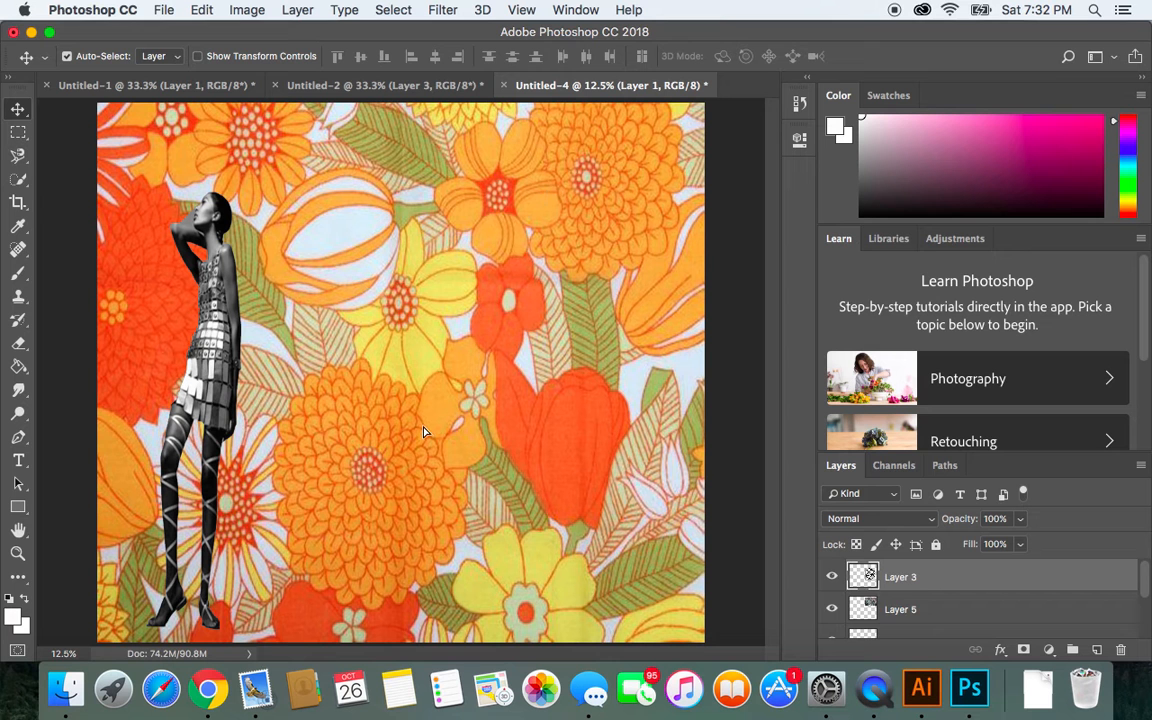
left_click_drag(424, 431, 424, 430)
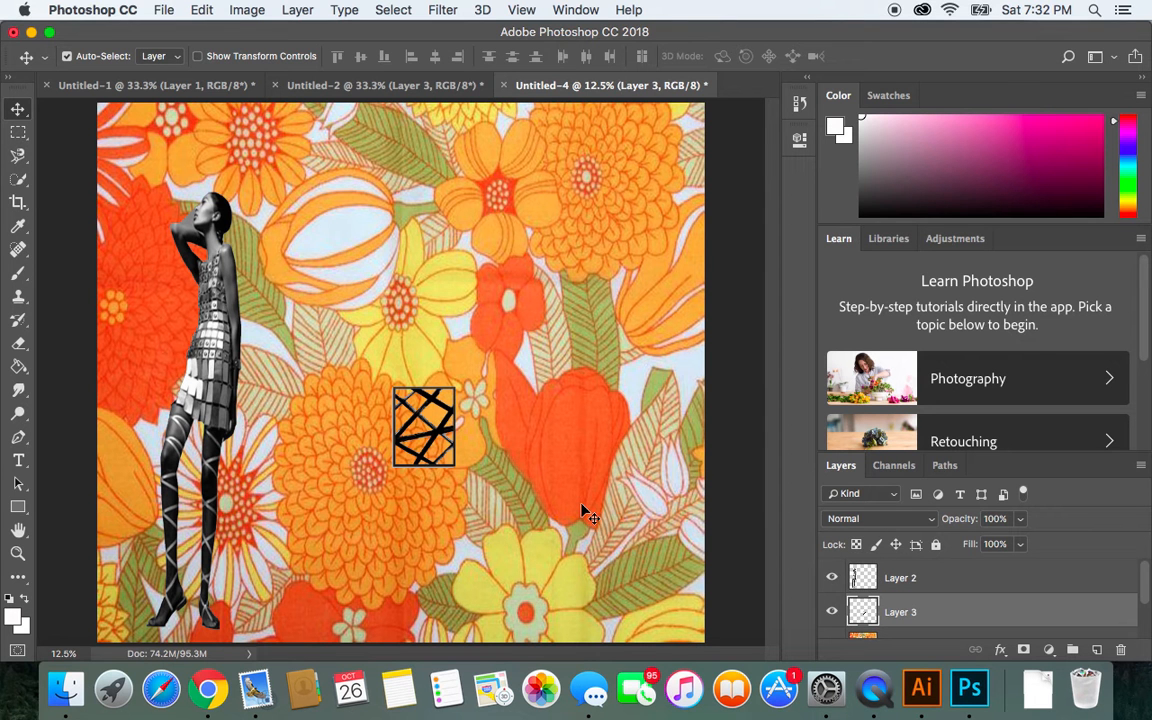
Step: Stretch the black frame to 356.84% width and 447.11% height, and move it behind the standing model in the upper-left area
key("super+t")
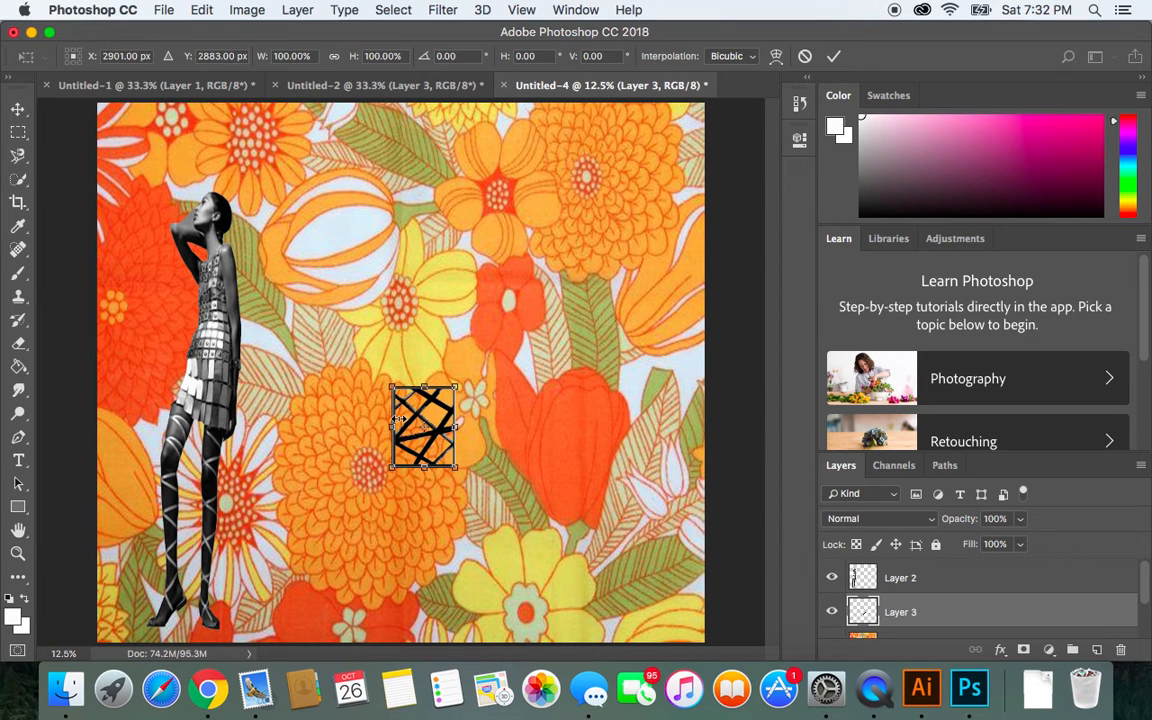
left_click_drag(424, 384, 453, 100)
left_click_drag(452, 99, 453, 99)
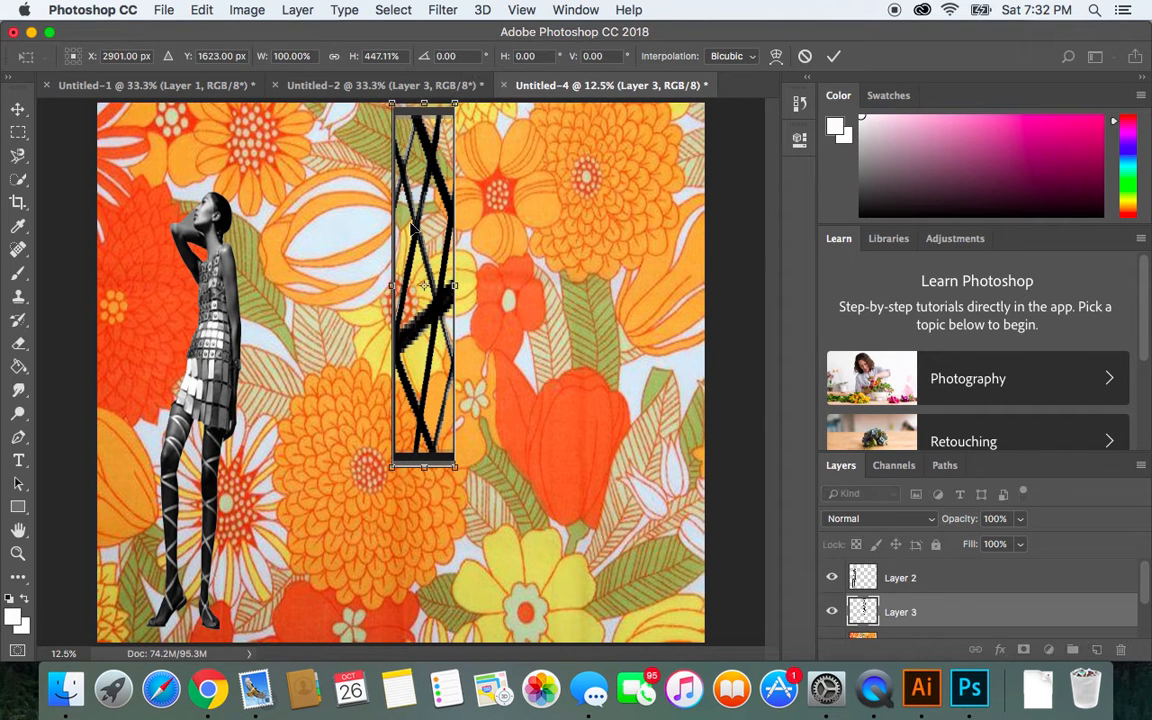
left_click_drag(393, 286, 226, 283)
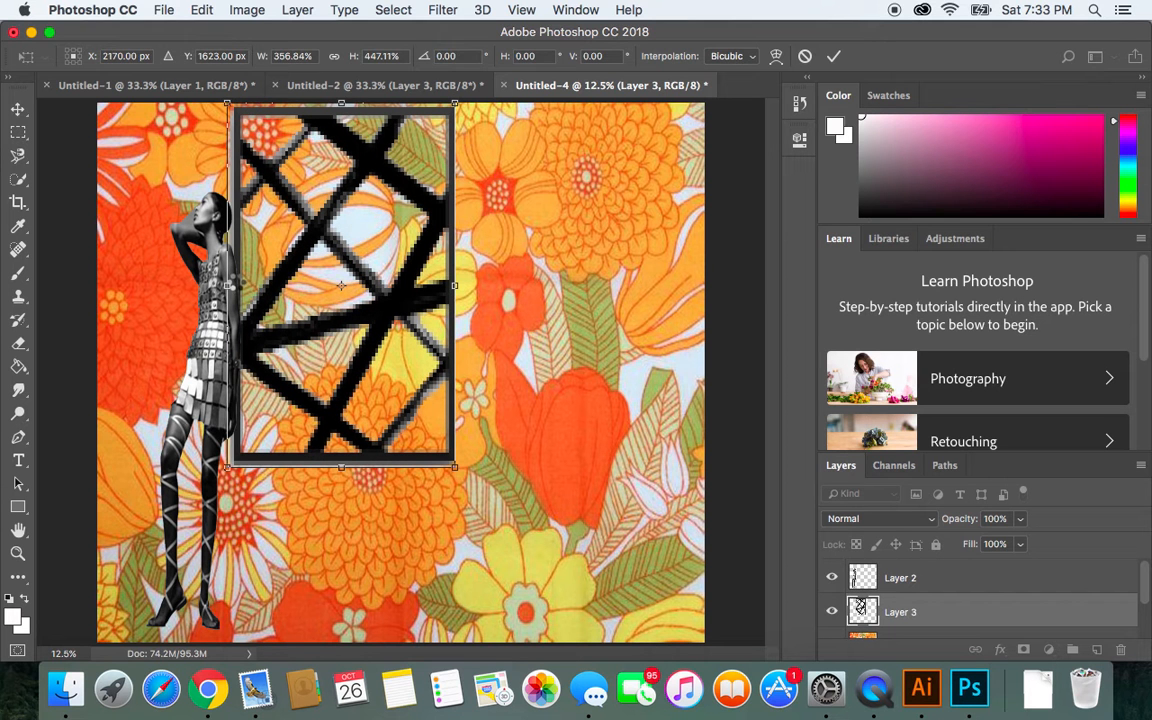
key("Return")
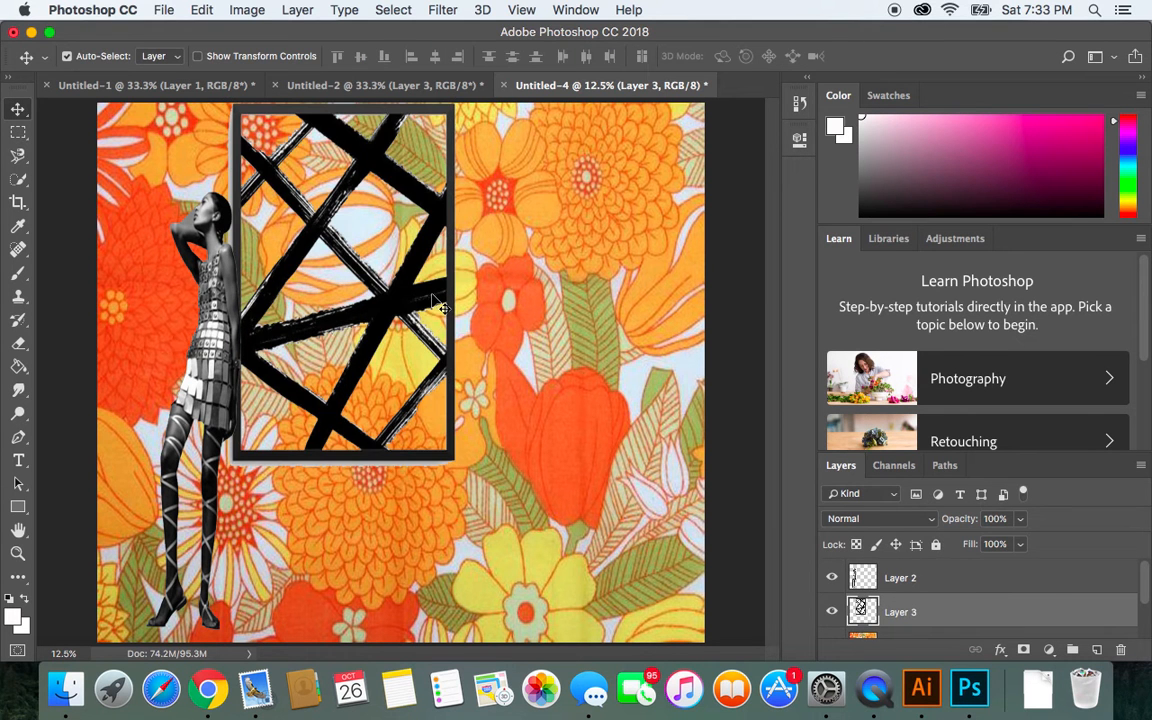
left_click_drag(405, 313, 293, 313)
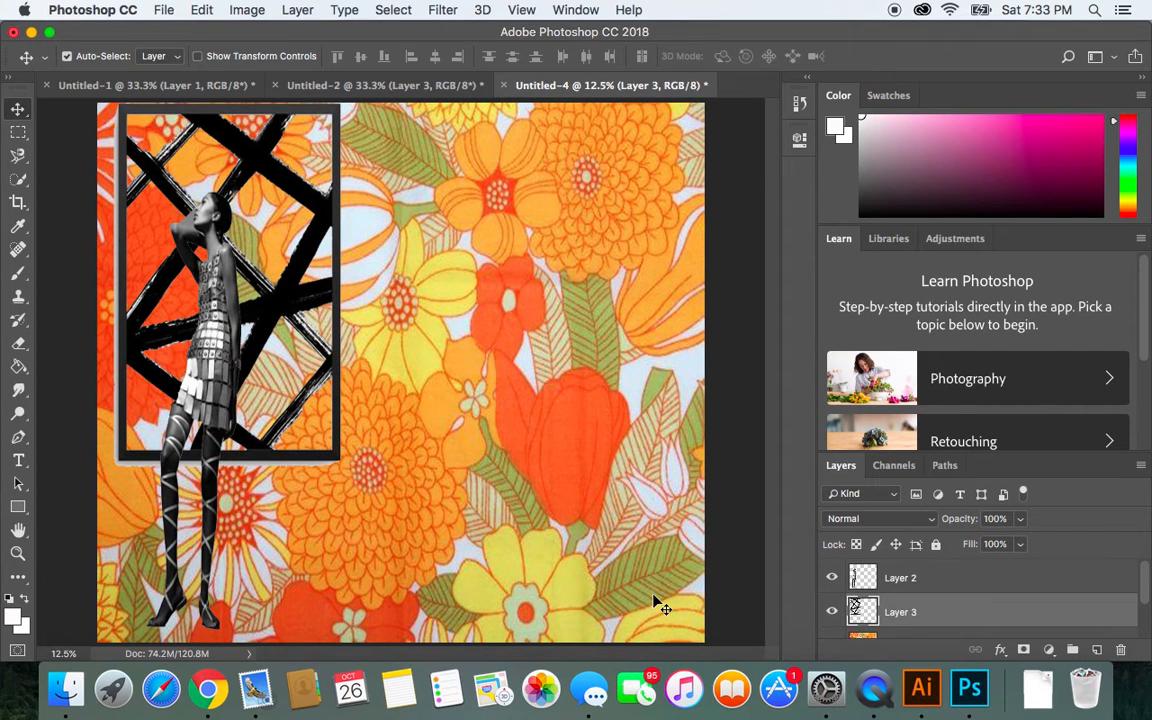
Step: Shorten the black frame to 83.46% height and shift it against the left edge of the canvas
key("super+t")
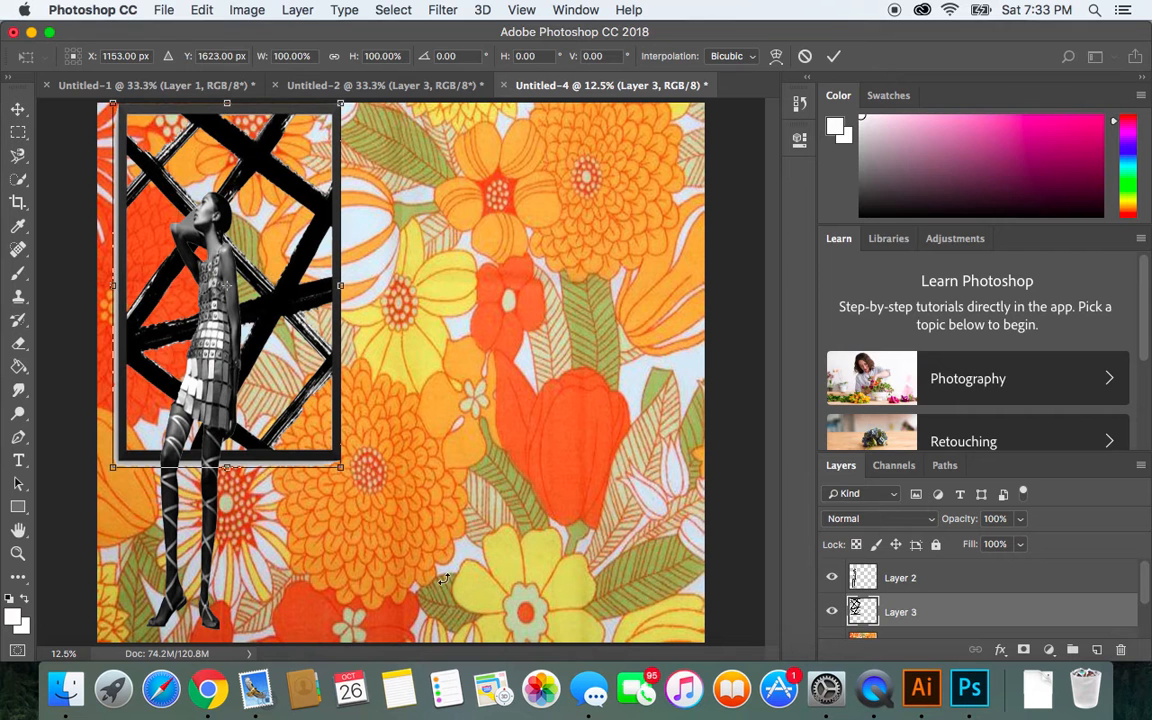
left_click_drag(232, 472, 233, 415)
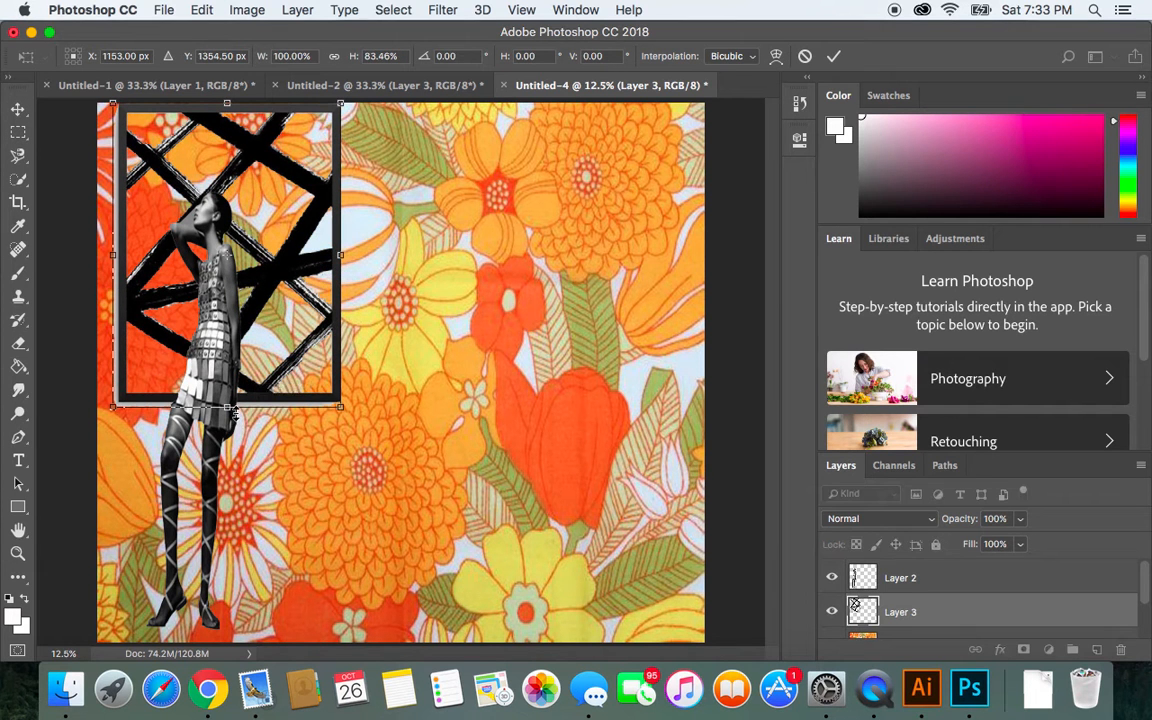
key("Return")
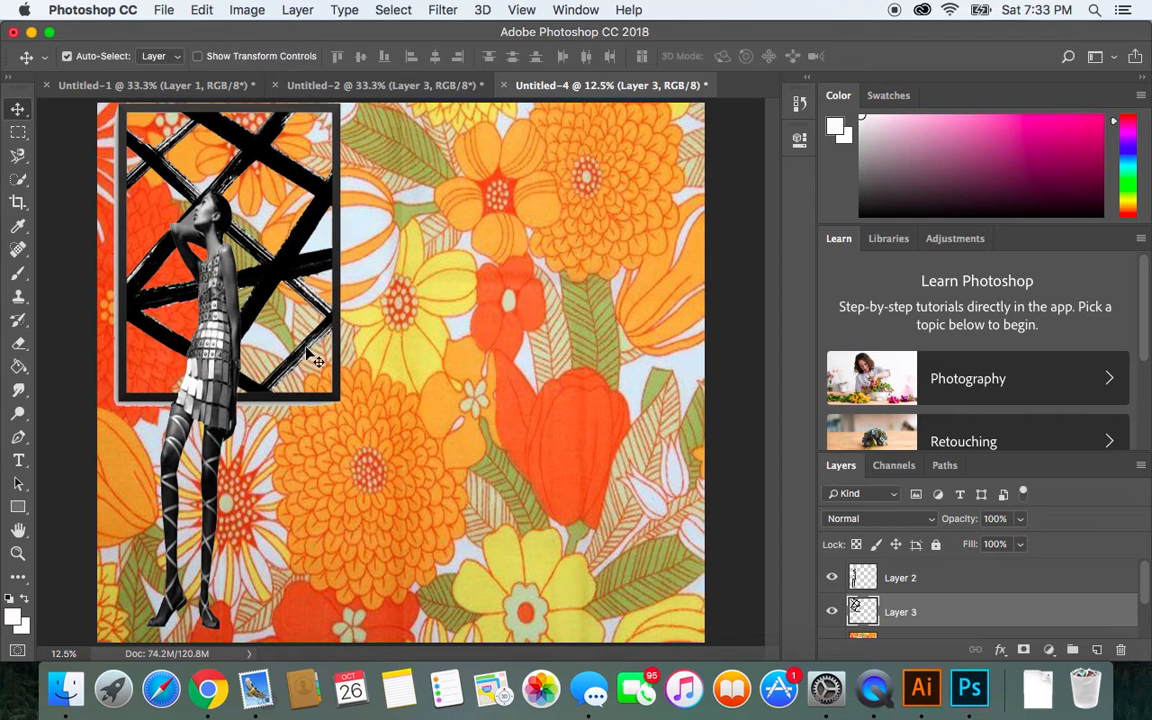
left_click_drag(290, 244, 272, 244)
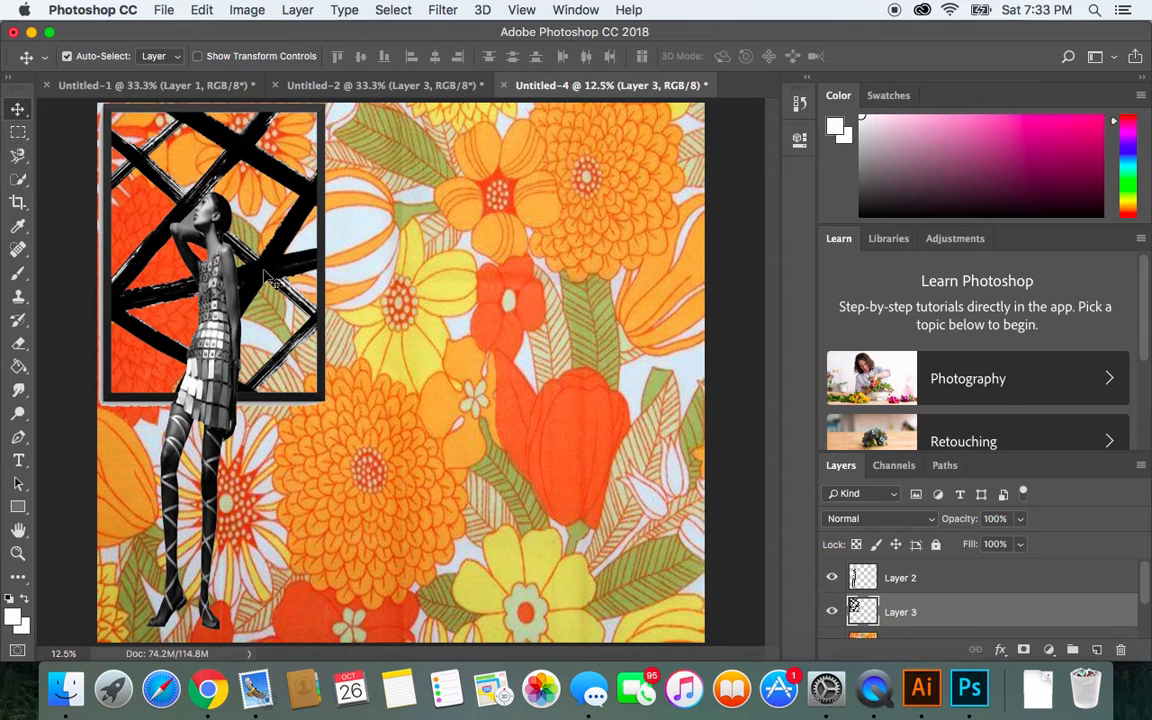
Step: Duplicate the black frame and place the copy in the upper-right corner of the canvas
key("super+t")
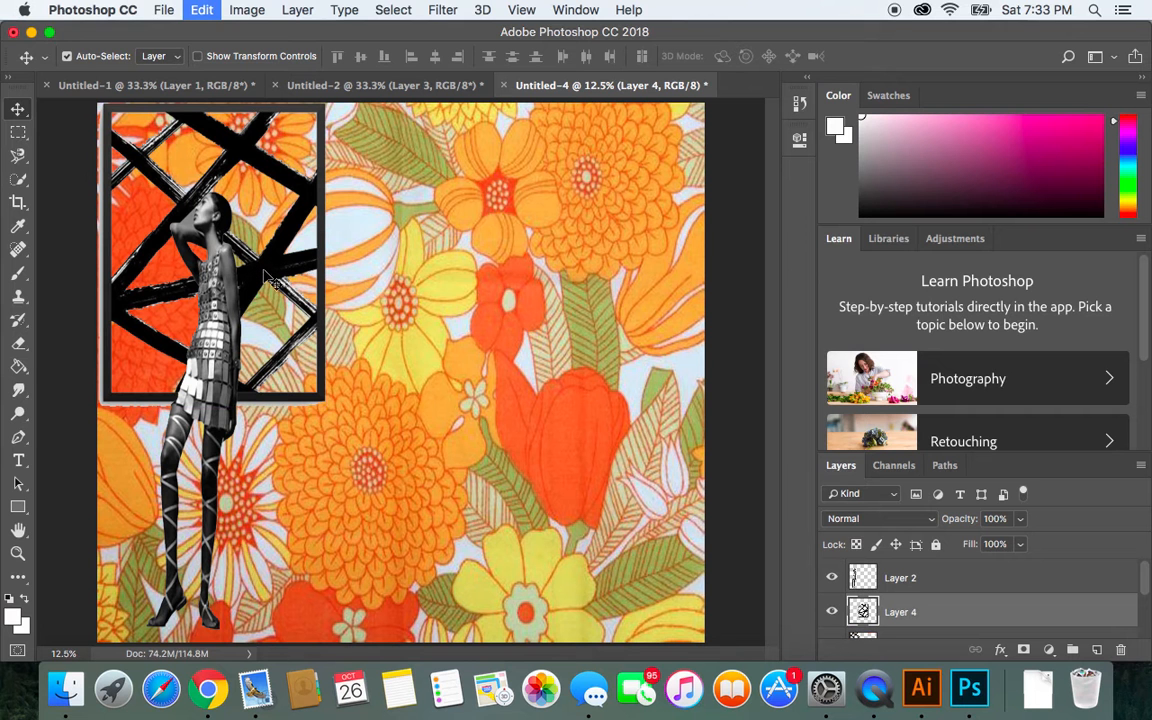
key("super+v")
left_click_drag(459, 381, 637, 275)
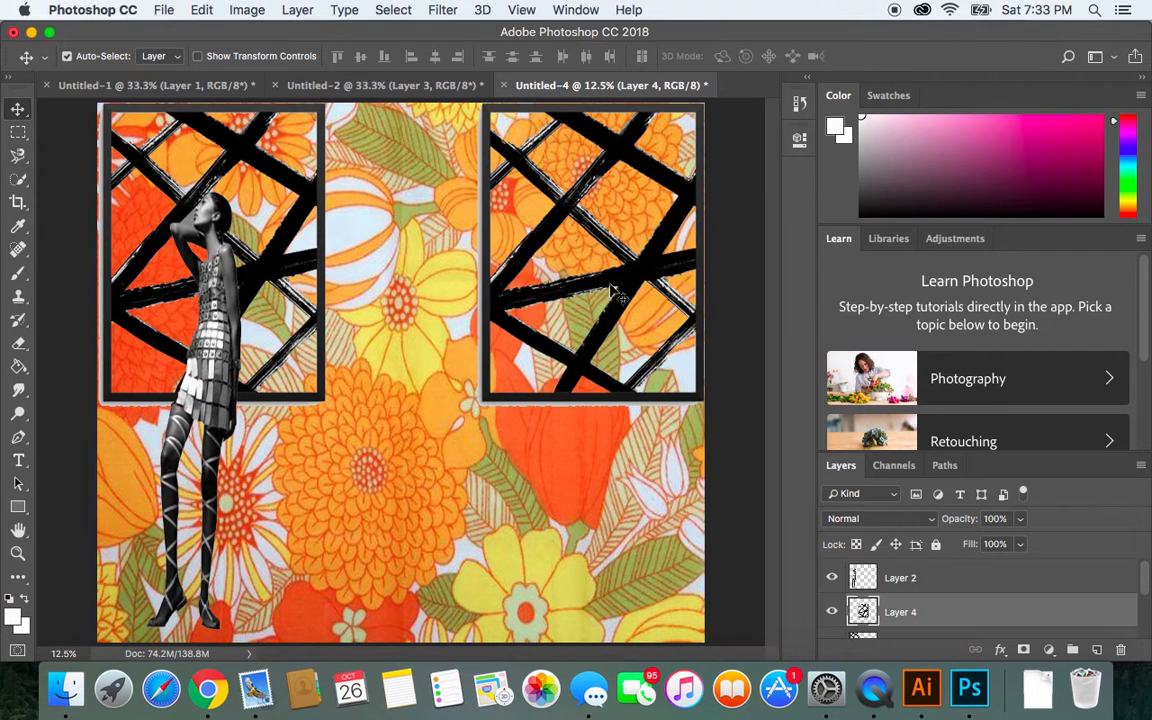
Step: Copy the kneeling model from Untitled-1 into the Untitled-4 collage and place it near the bottom center of the canvas
left_click(145, 86)
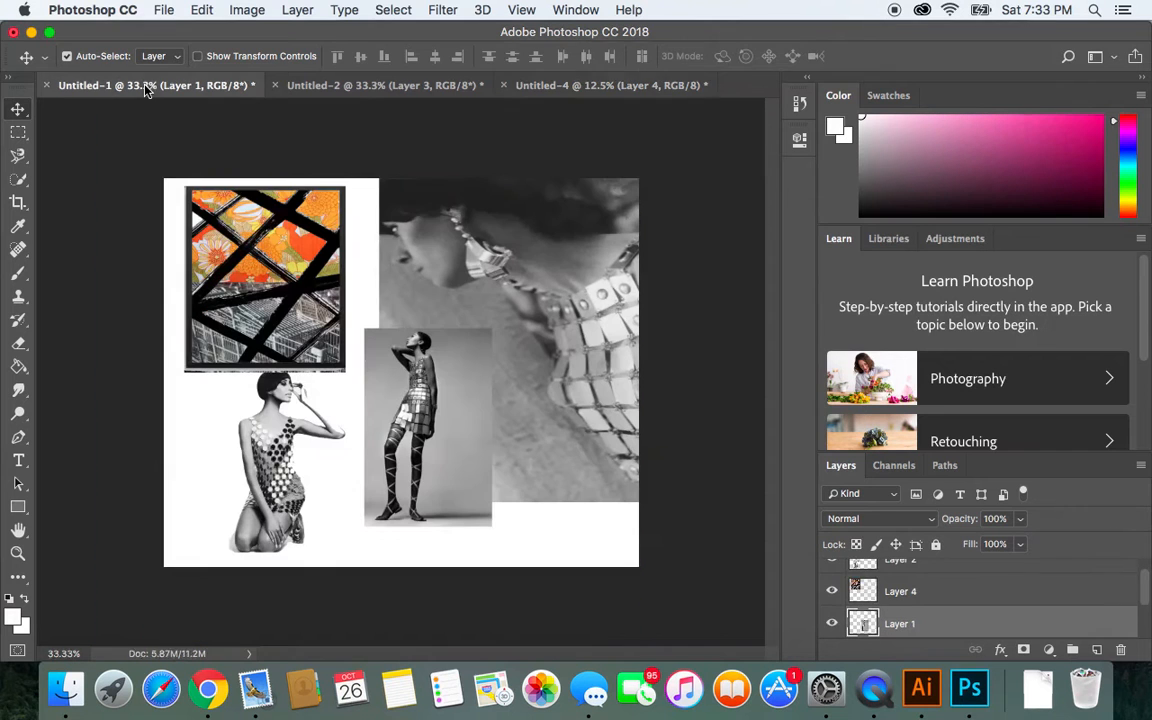
left_click_drag(240, 437, 295, 455)
key("super+c")
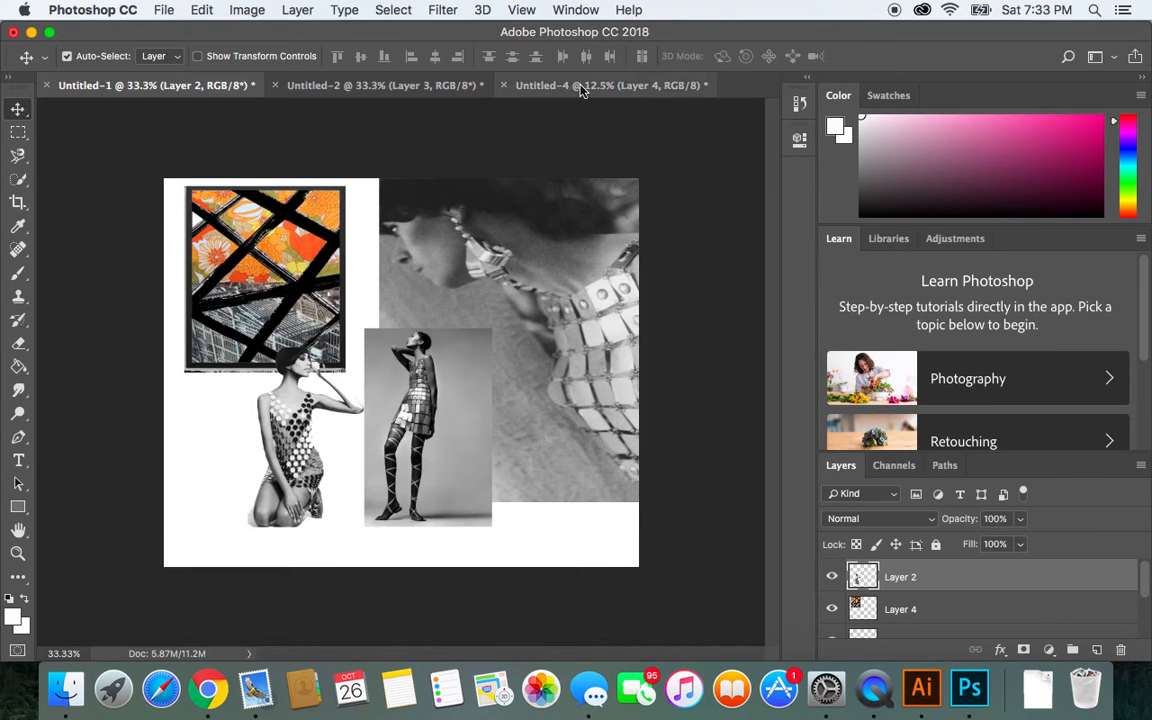
left_click(583, 87)
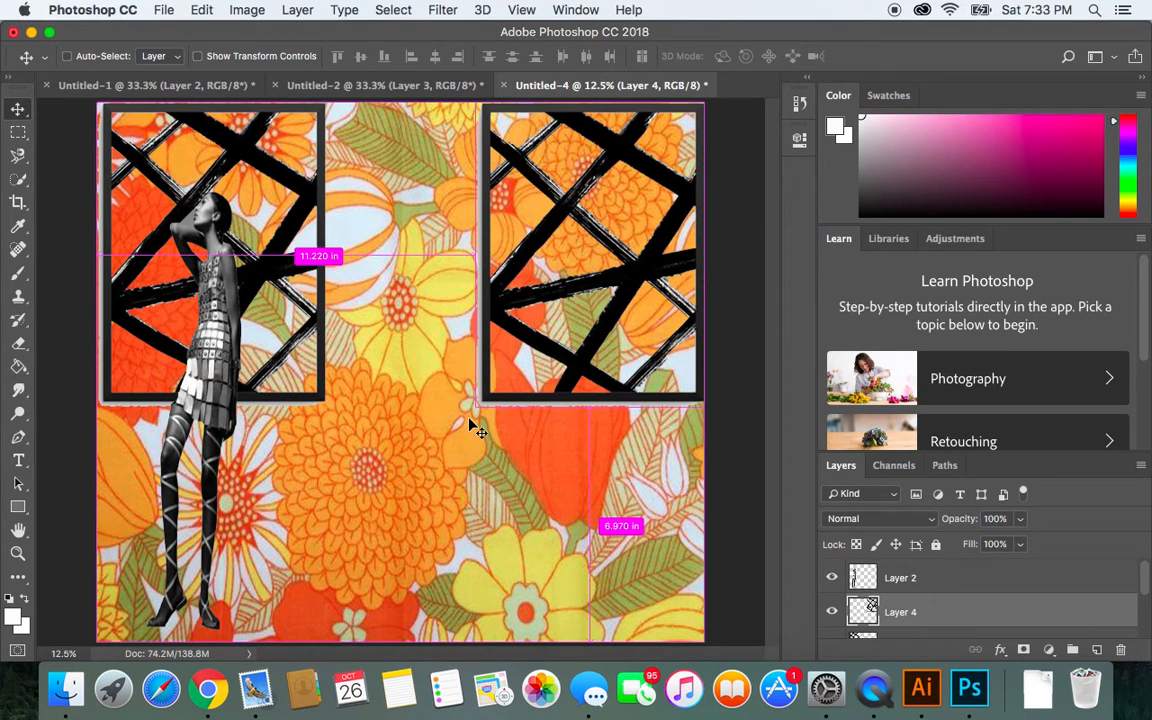
key("super+v")
left_click_drag(396, 432, 384, 588)
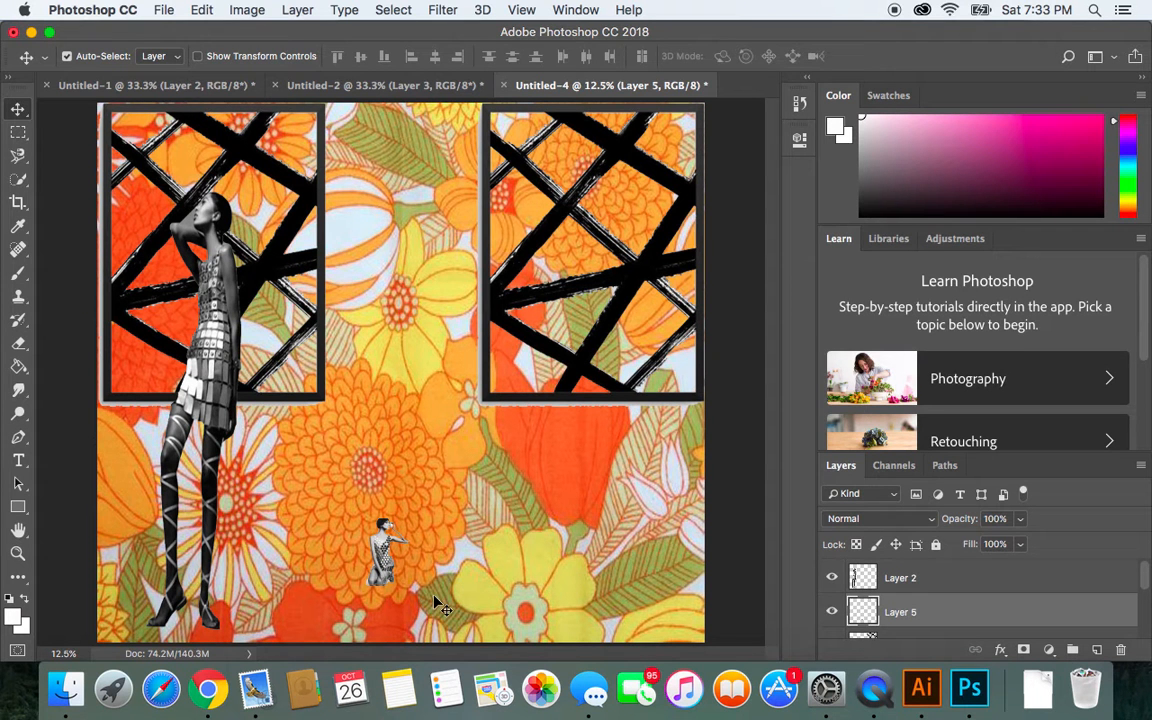
Step: Enlarge the kneeling model between the two frames, with her head level with the standing model's and her knees near the lower canvas edge
key("super+t")
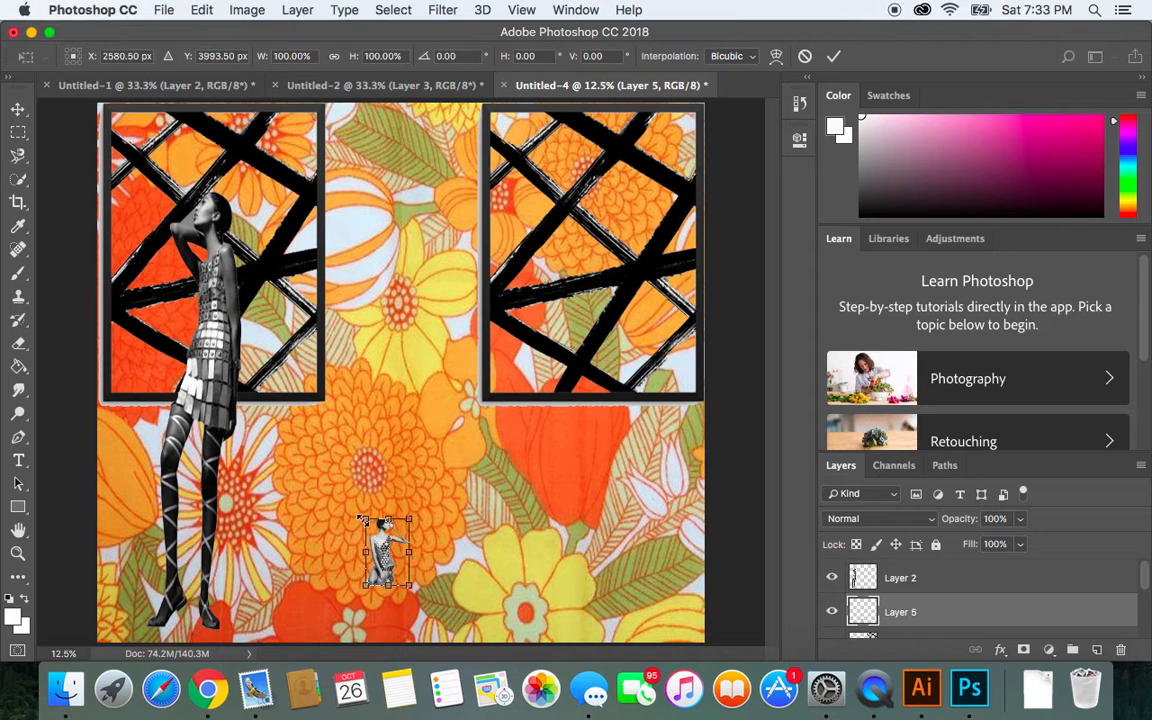
left_click_drag(387, 519, 414, 322)
left_click_drag(409, 456, 510, 455)
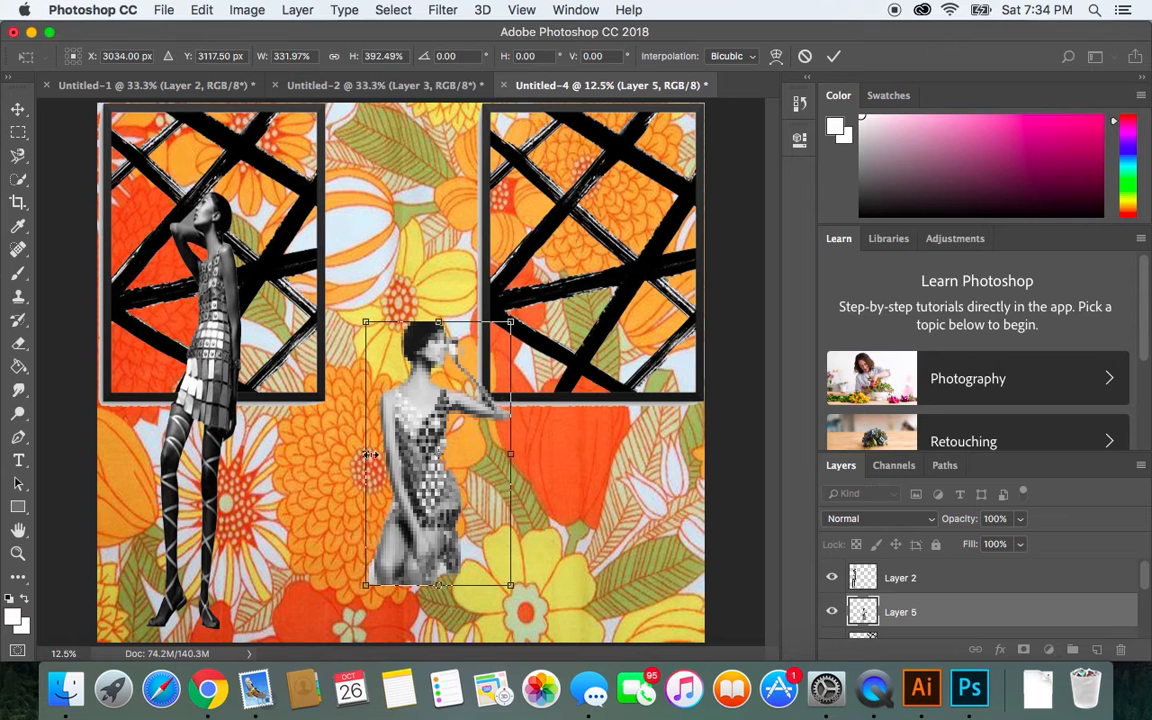
left_click_drag(368, 455, 327, 455)
left_click_drag(418, 519, 390, 570)
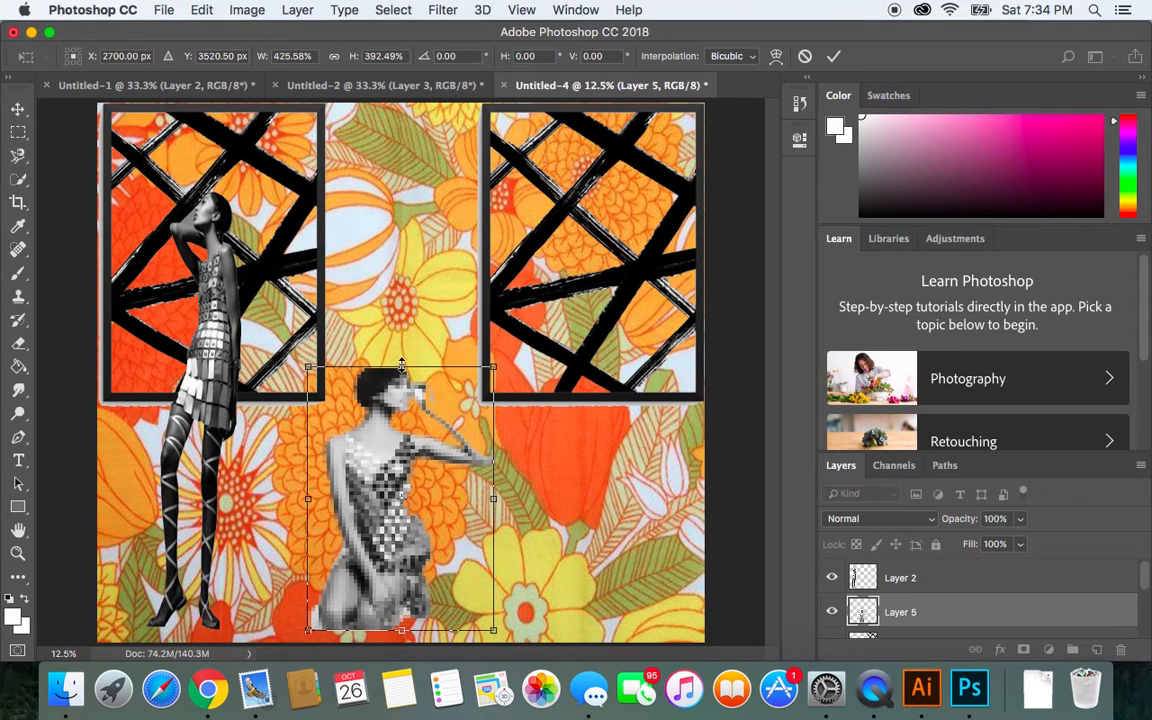
left_click_drag(400, 369, 398, 203)
left_click_drag(307, 415, 279, 419)
left_click_drag(493, 415, 510, 415)
key("Return")
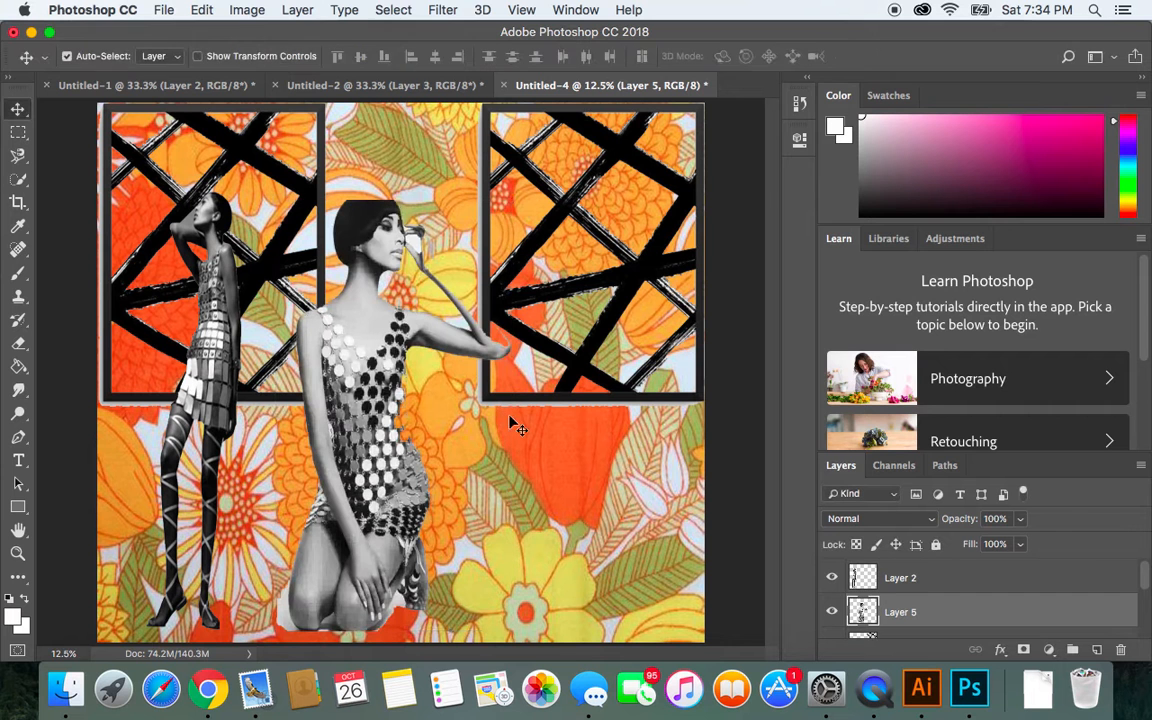
Step: Shift the kneeling model slightly right and stretch it to 125.16% height so it spans the full canvas height
left_click_drag(400, 455, 425, 455)
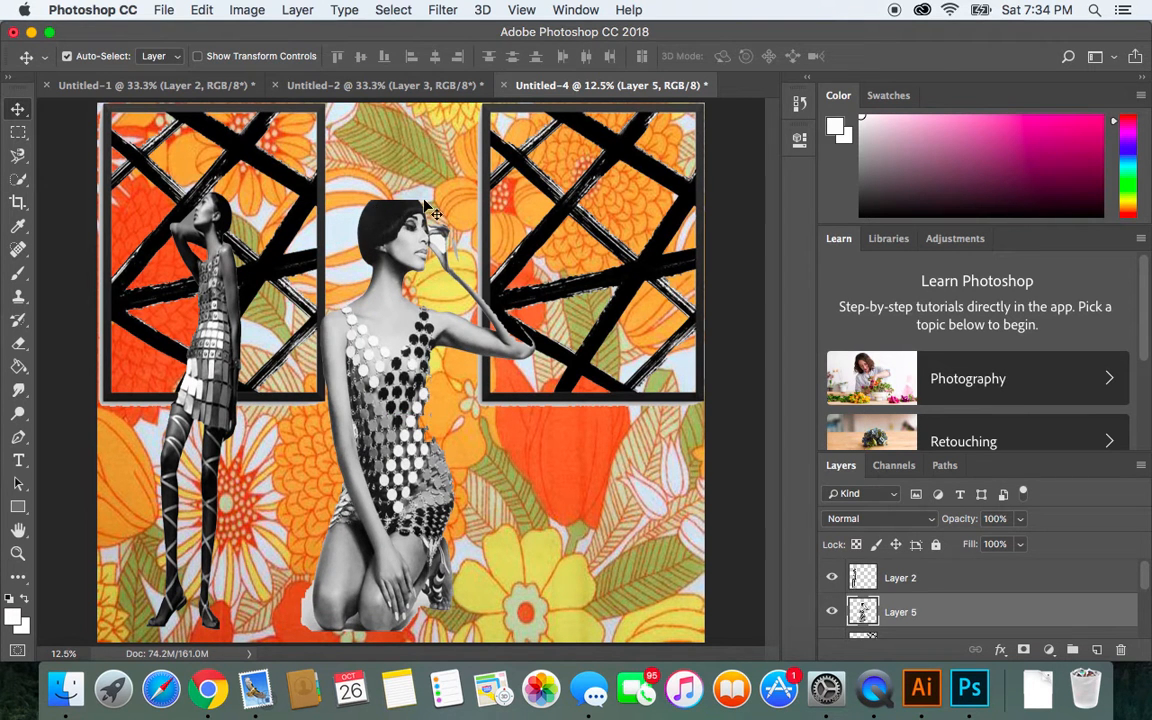
key("super+t")
left_click_drag(427, 202, 431, 104)
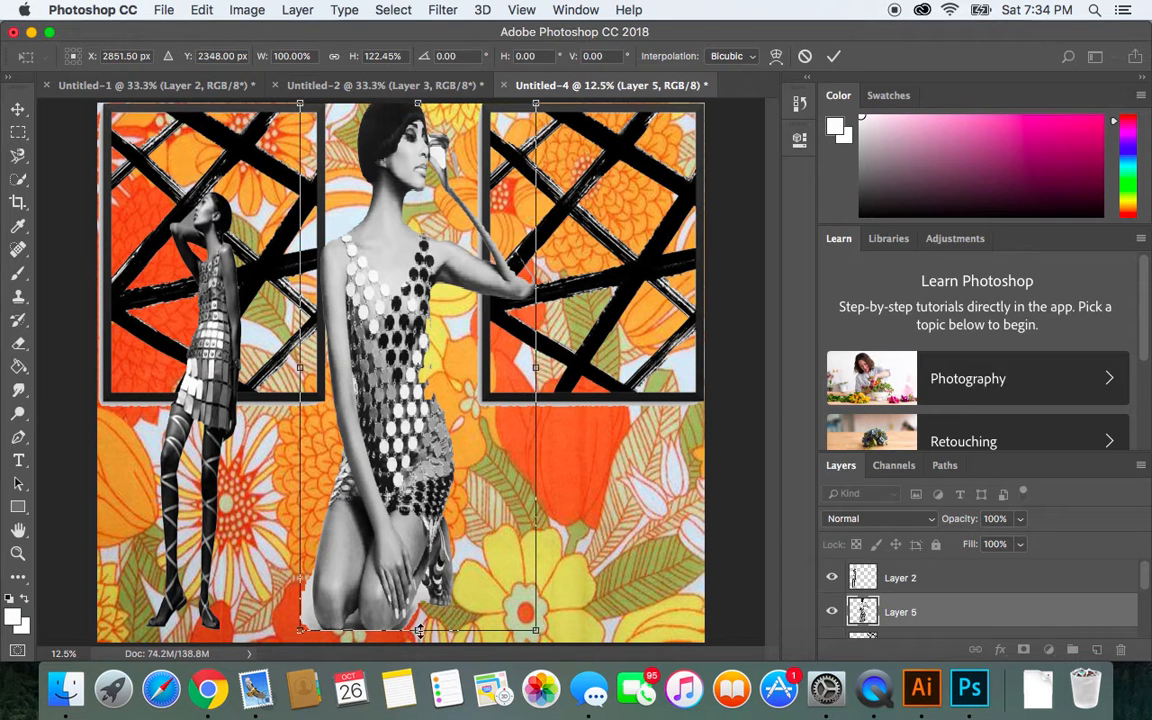
left_click_drag(419, 631, 419, 644)
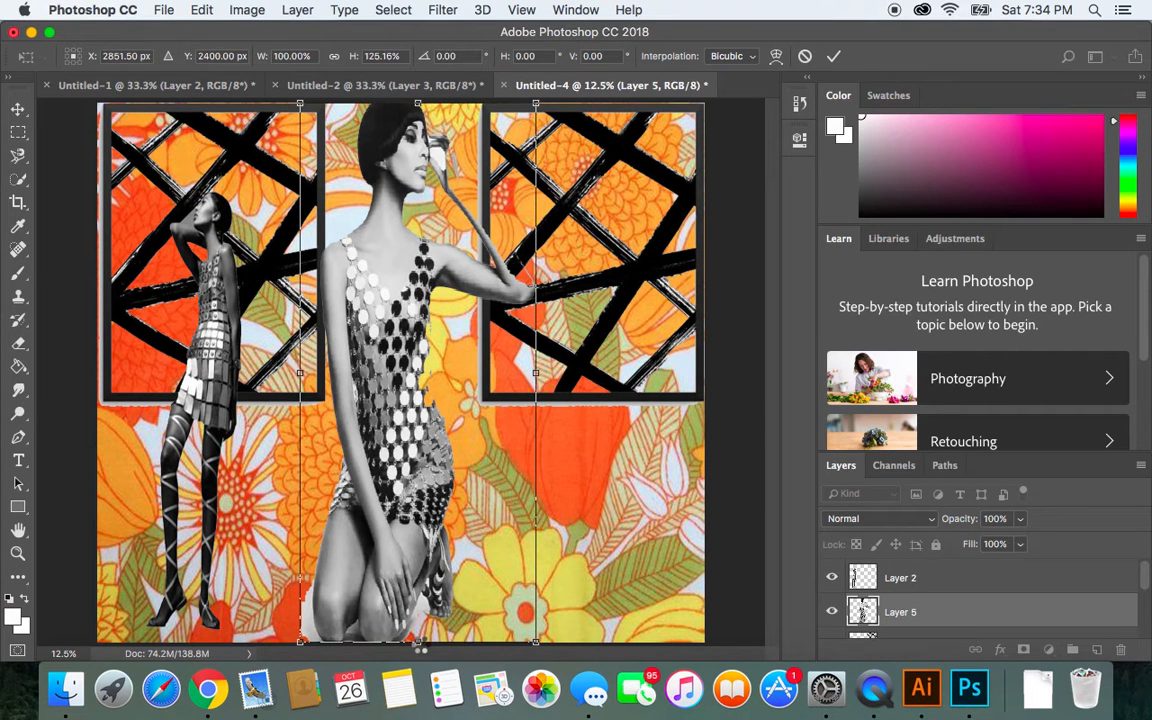
key("Return")
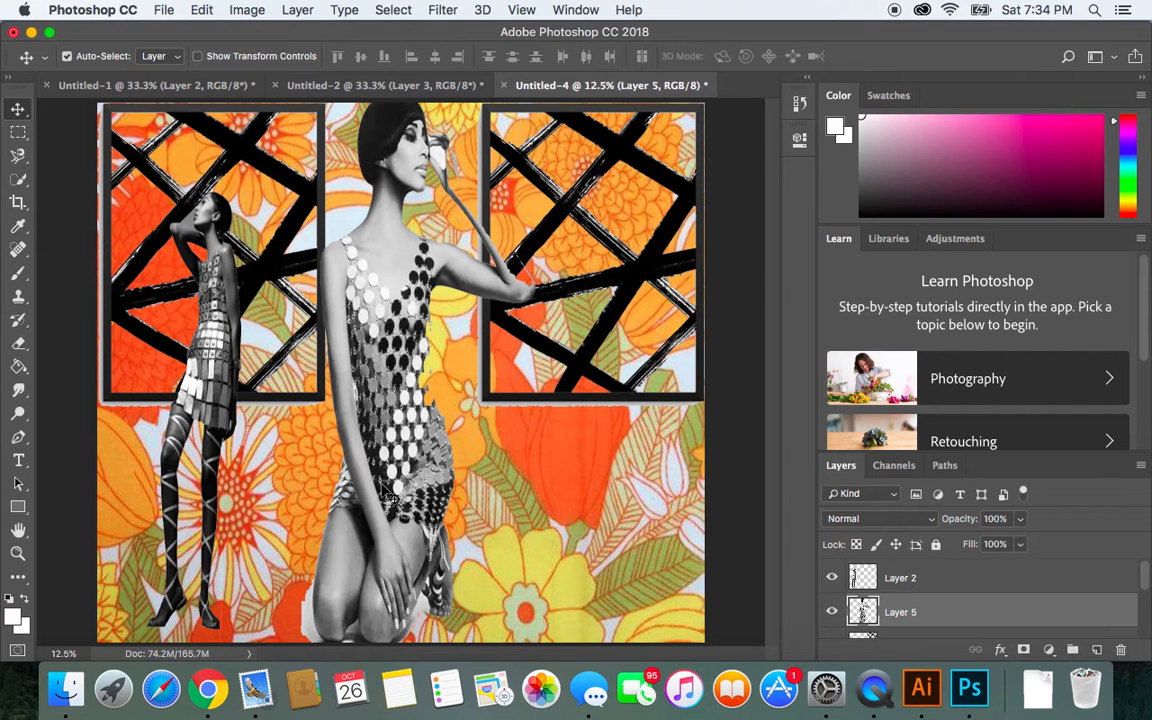
Step: Widen the kneeling model to 113.43% by extending its side nearest the standing model
key("super+t")
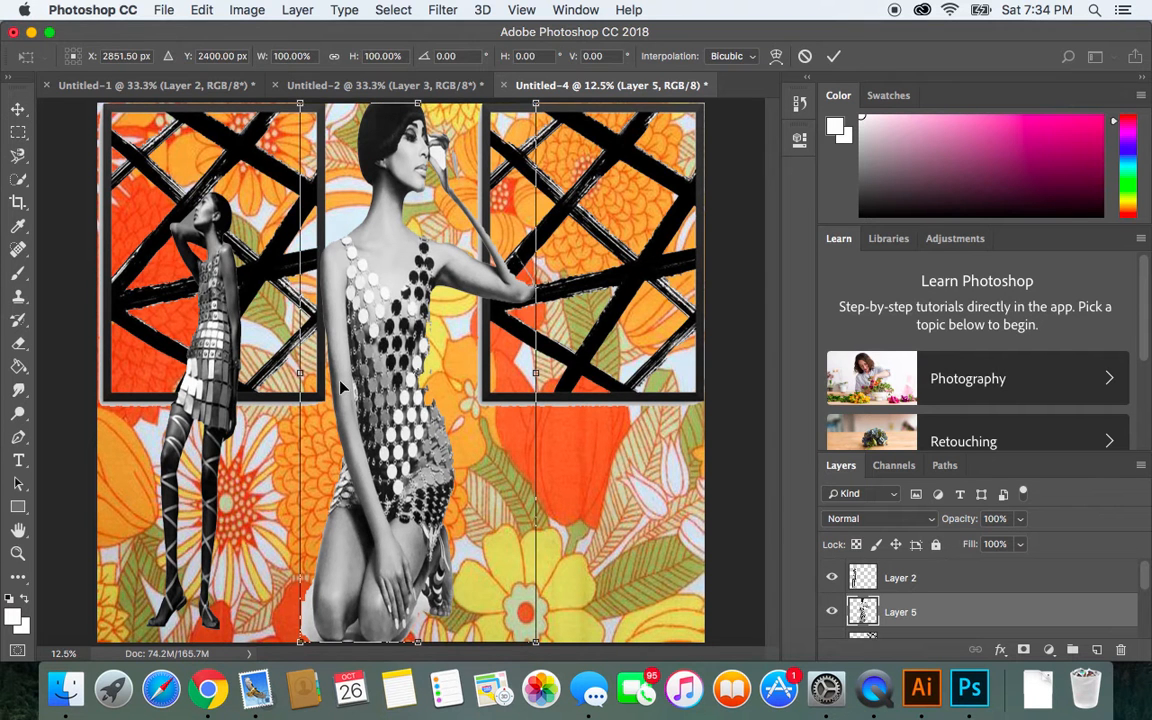
left_click_drag(298, 371, 268, 372)
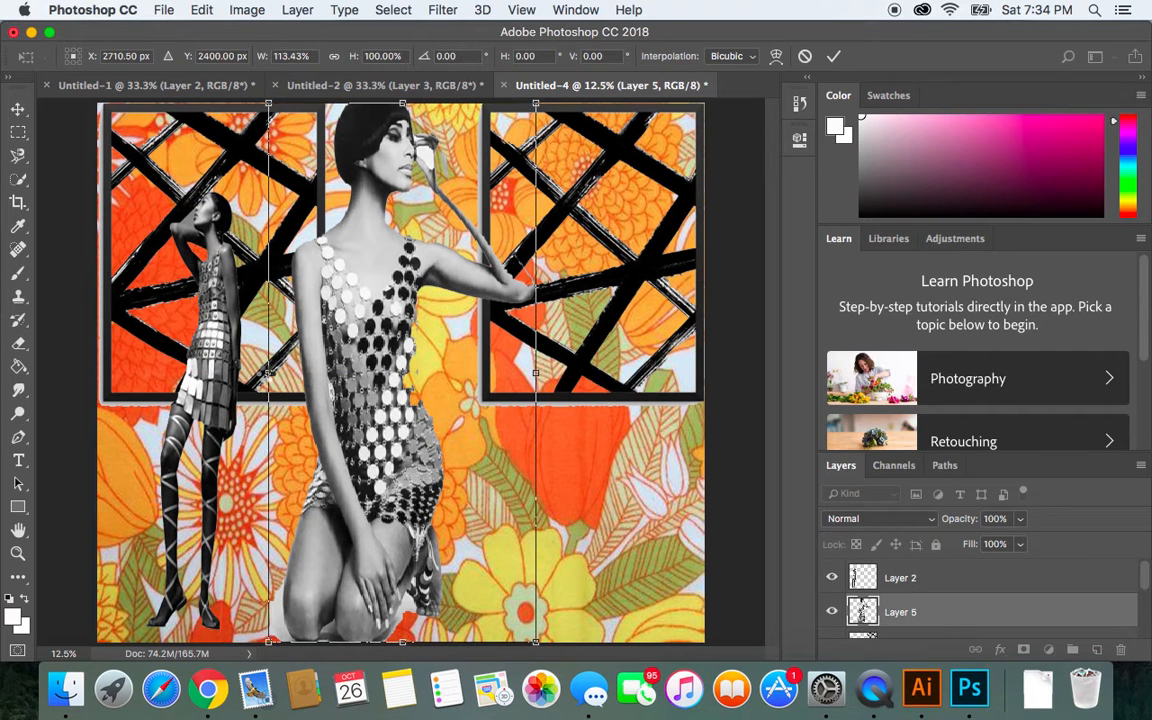
key("Return")
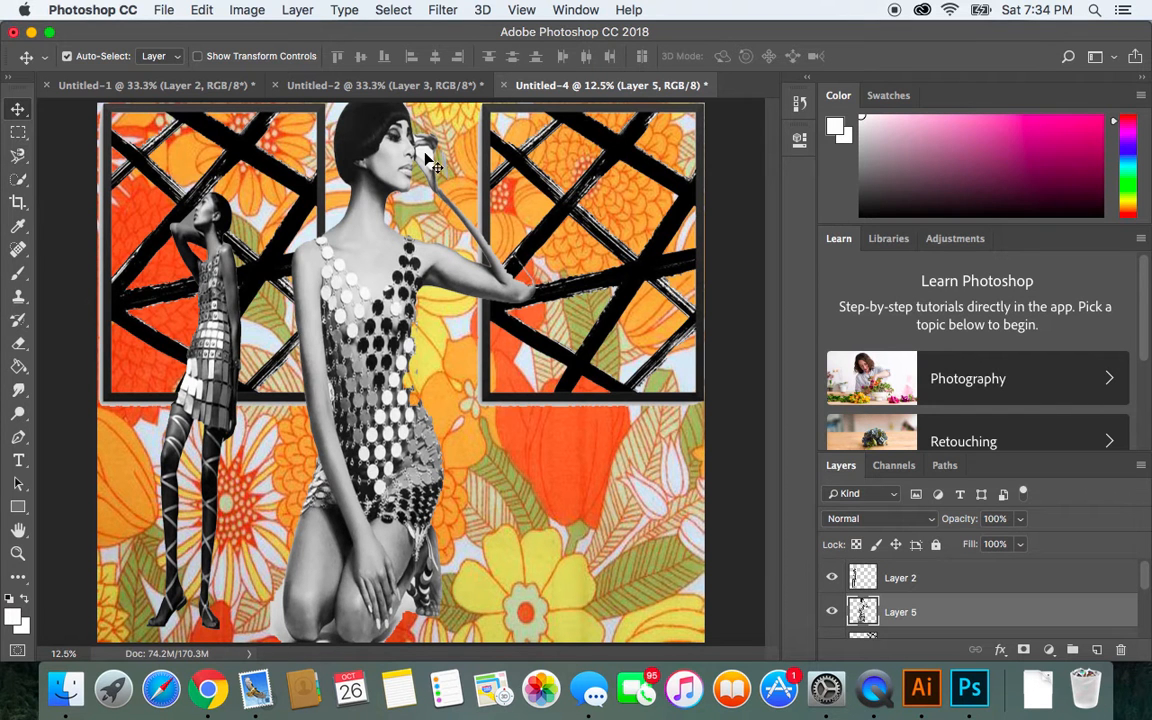
Step: Remove the leftover white areas by the kneeling model's raised hand and knees with the Magic Wand, and clear the selection
left_click(18, 178)
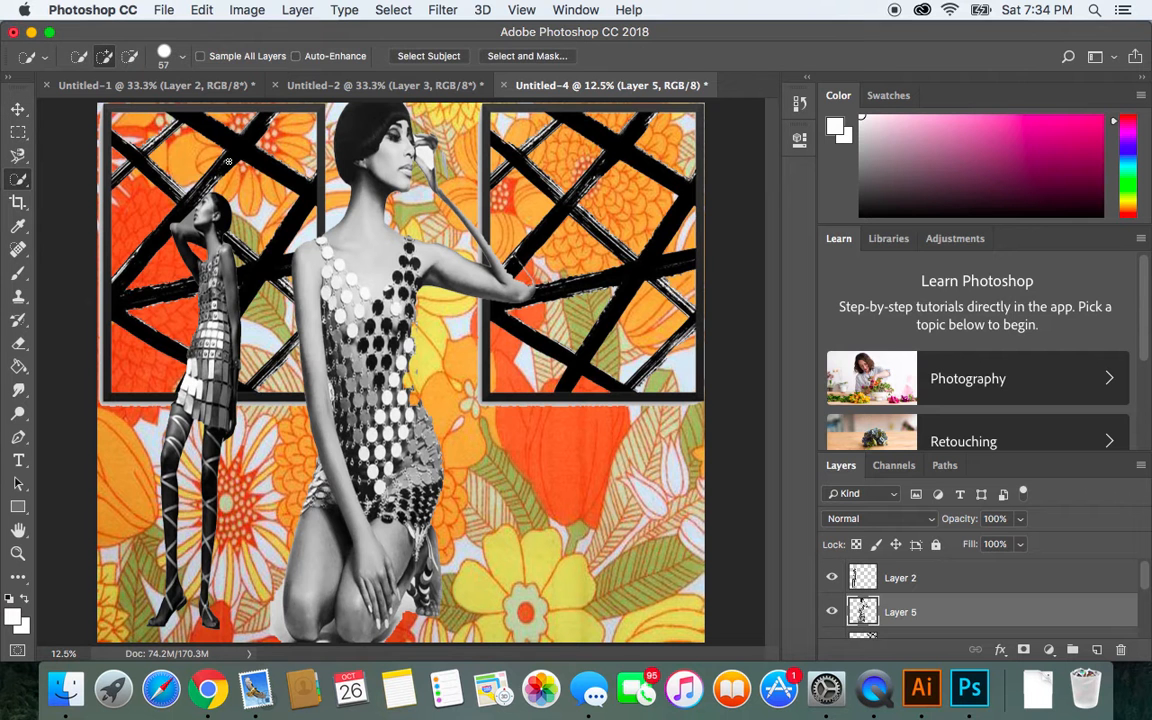
mouse_move(18, 155)
left_mouse_down()
mouse_move(27, 185)
mouse_move(45, 168)
mouse_move(54, 183)
left_mouse_up()
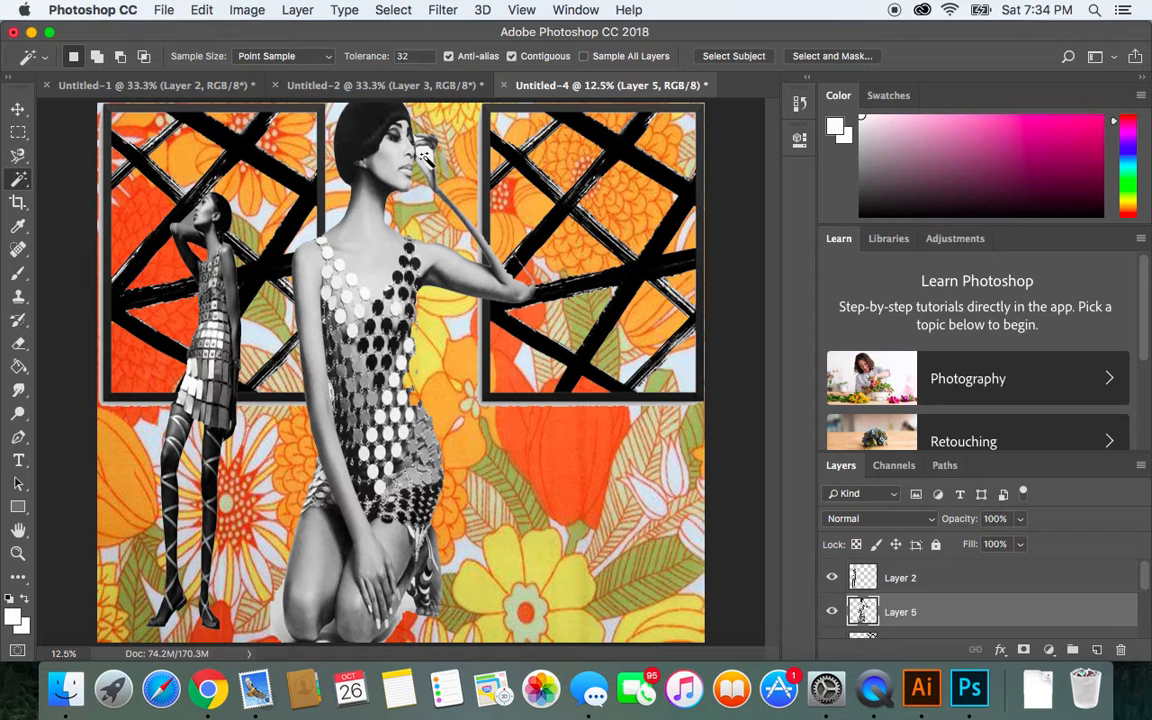
left_click(424, 153)
left_click(283, 627)
key("BackSpace")
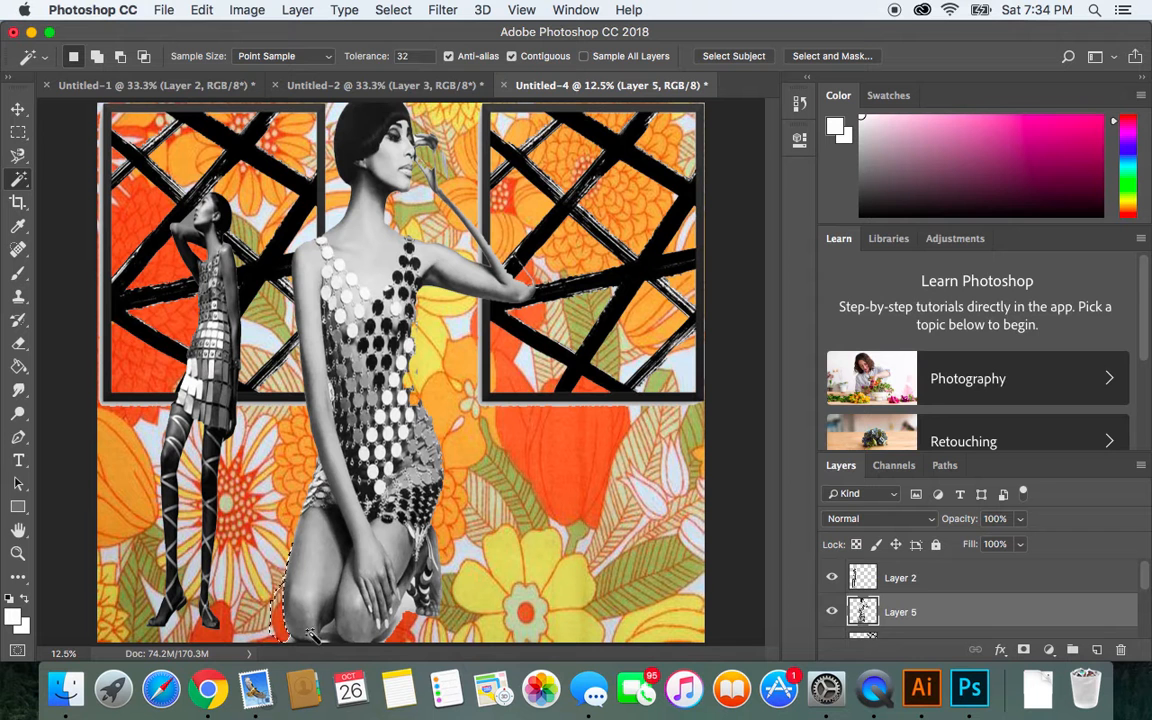
key("ctrl+d")
left_click(332, 640)
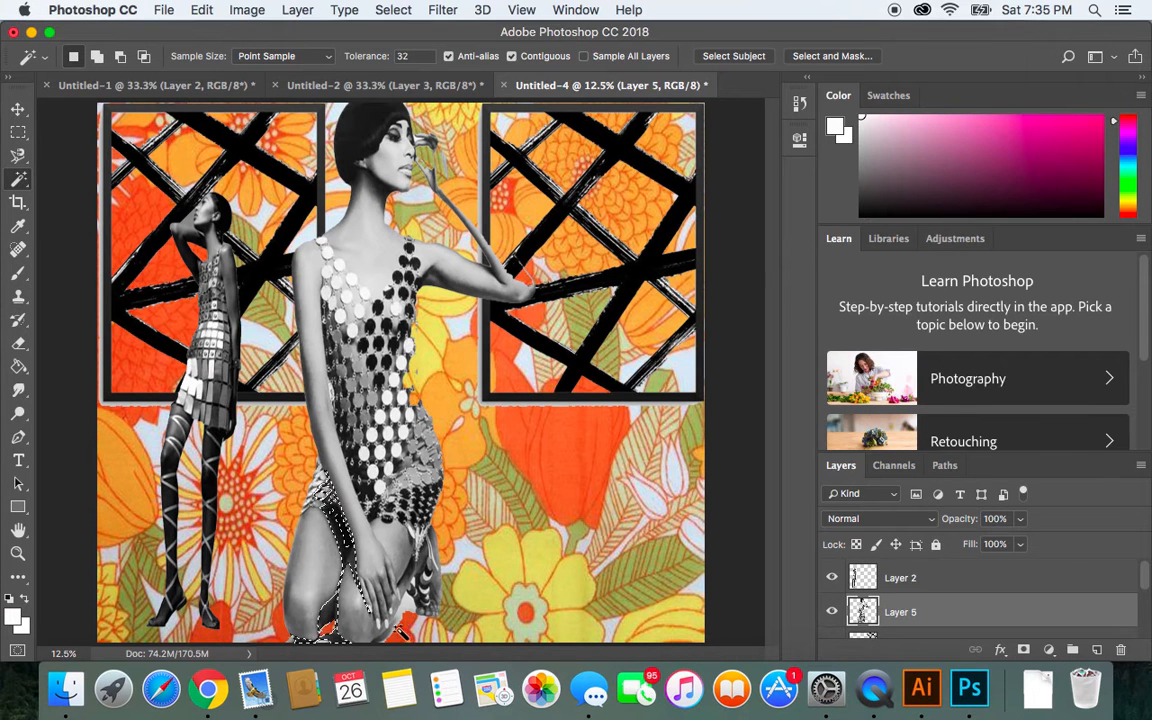
left_click(390, 10)
left_click(418, 50)
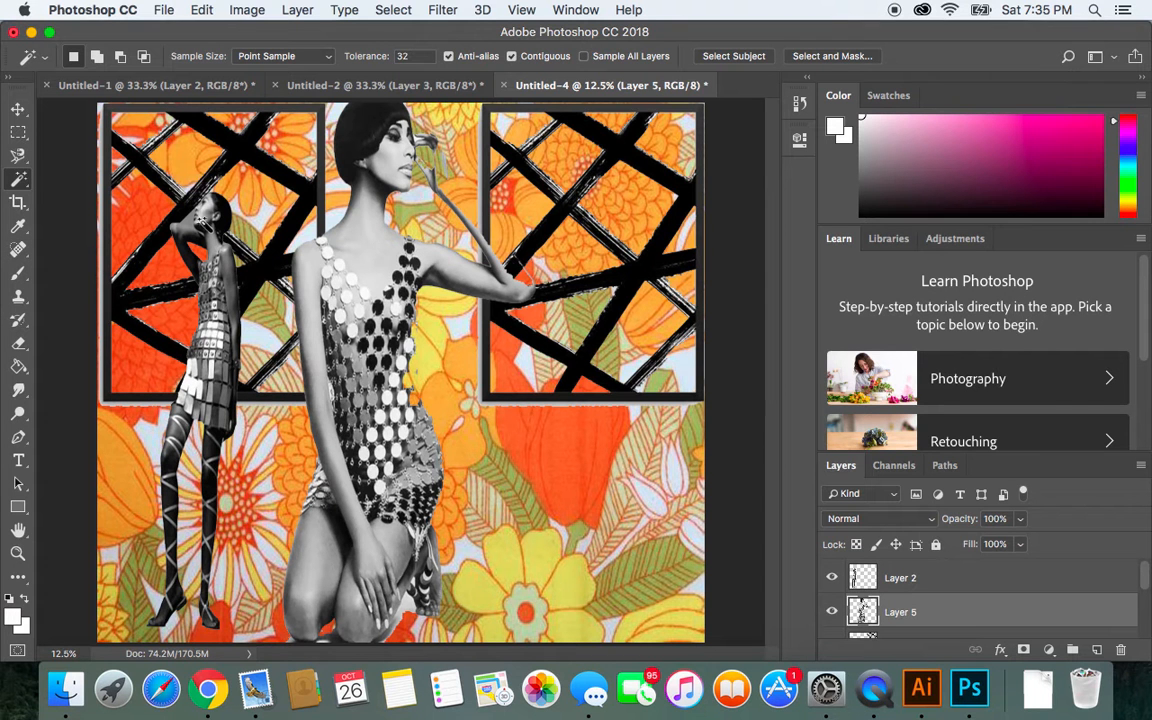
Step: Move the kneeling model slightly right, keeping her knees at the lower canvas edge
left_click(18, 108)
left_click_drag(384, 375, 376, 366)
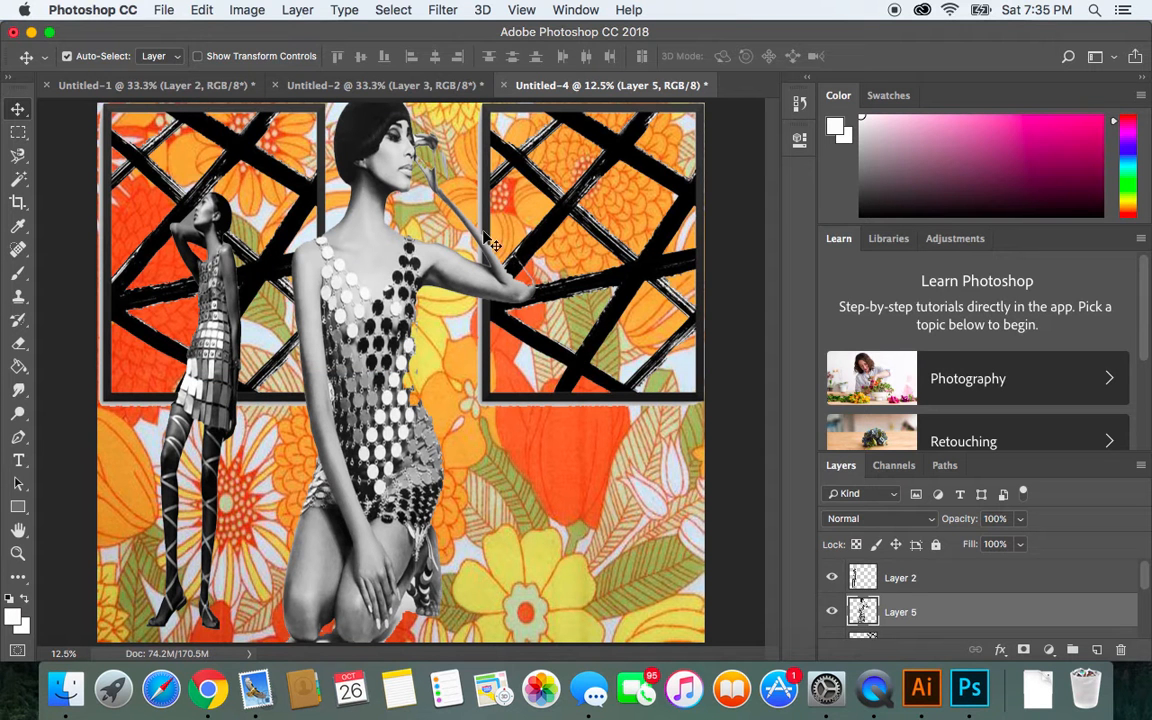
left_click_drag(382, 335, 390, 336)
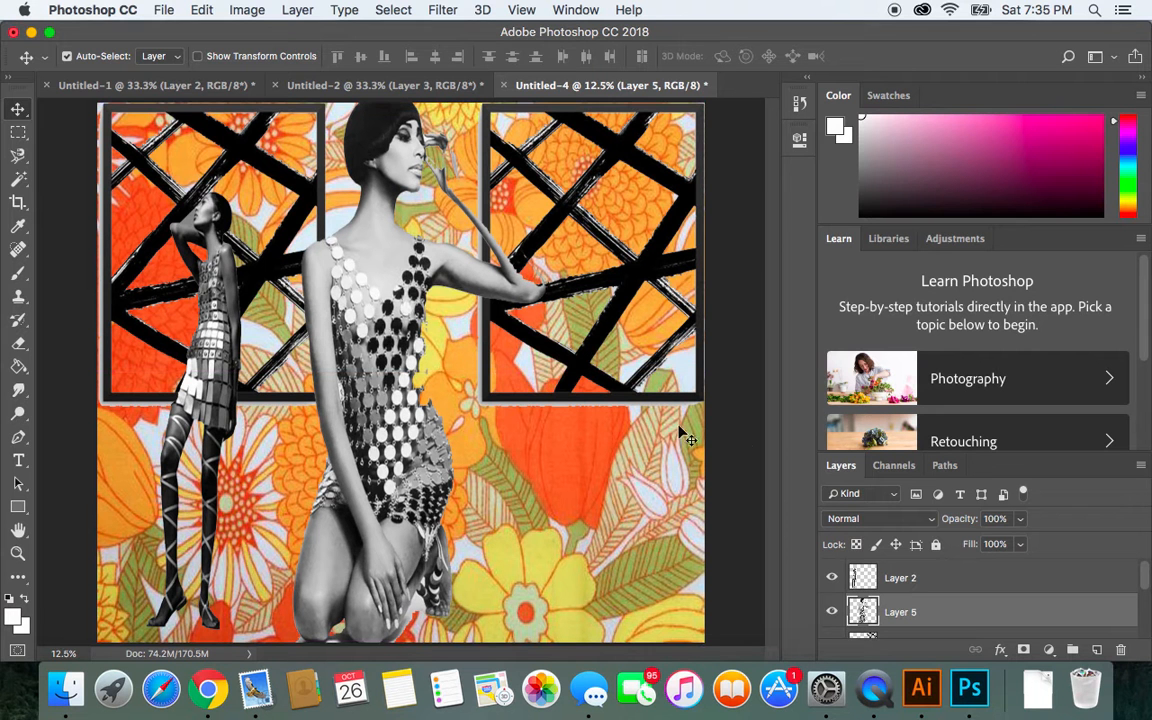
Step: Try reducing the floral background layer's opacity to 50%, and set it back to 100%
left_click(732, 434)
left_click(545, 481)
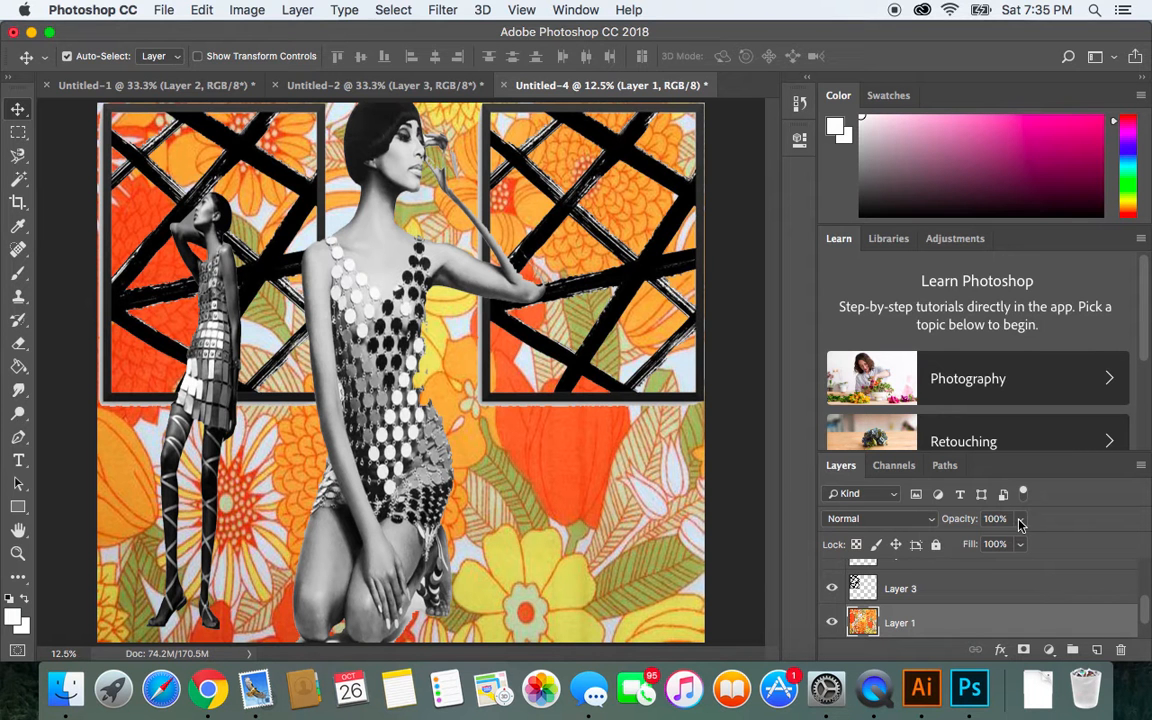
left_click_drag(1019, 522, 985, 543)
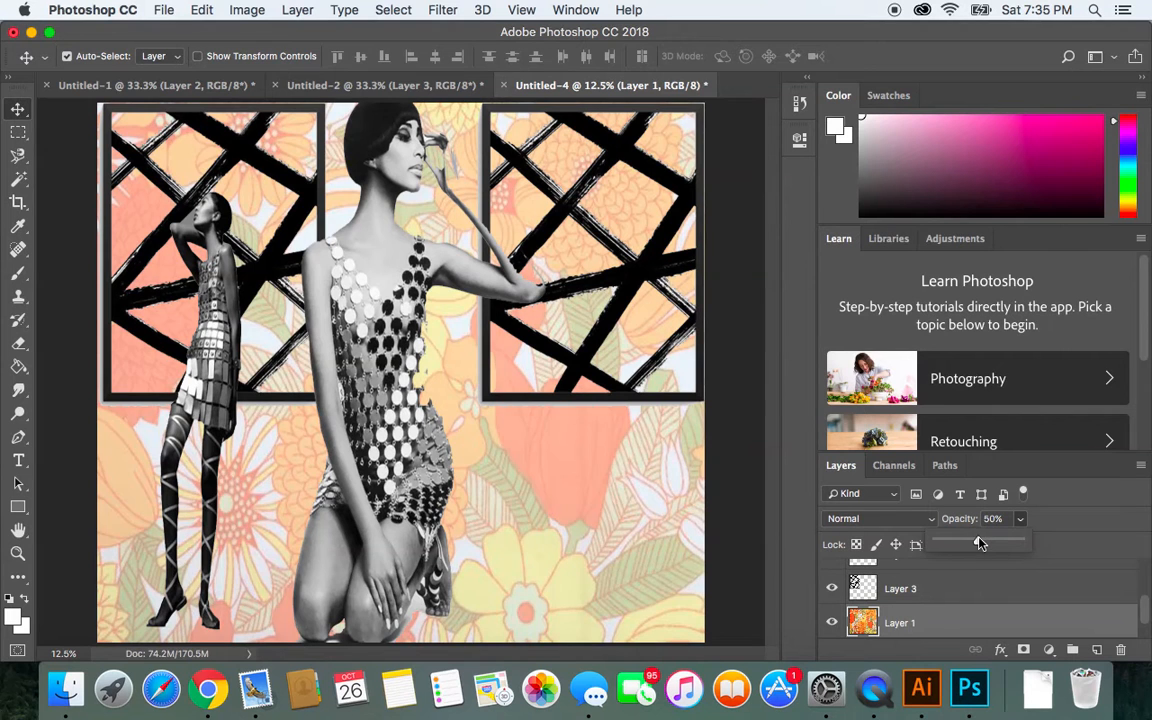
left_click_drag(976, 543, 961, 543)
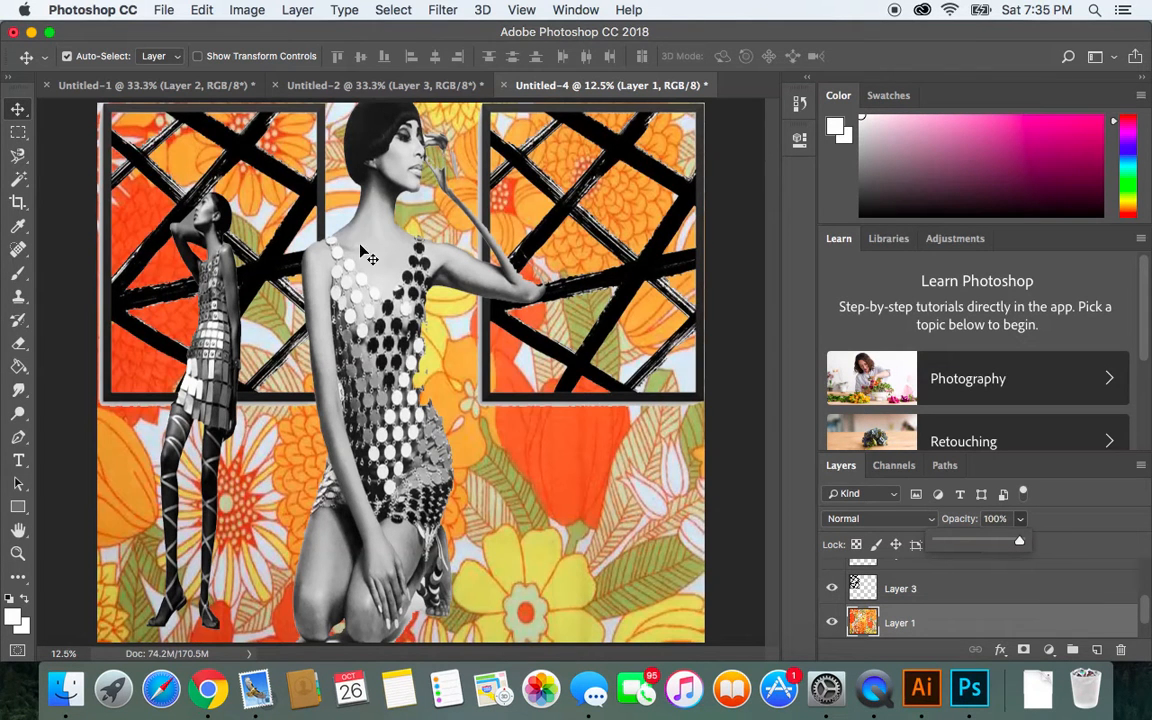
Step: Darken the kneeling model with a Brightness/Contrast adjustment of -102 brightness and 100 contrast
left_click(380, 280)
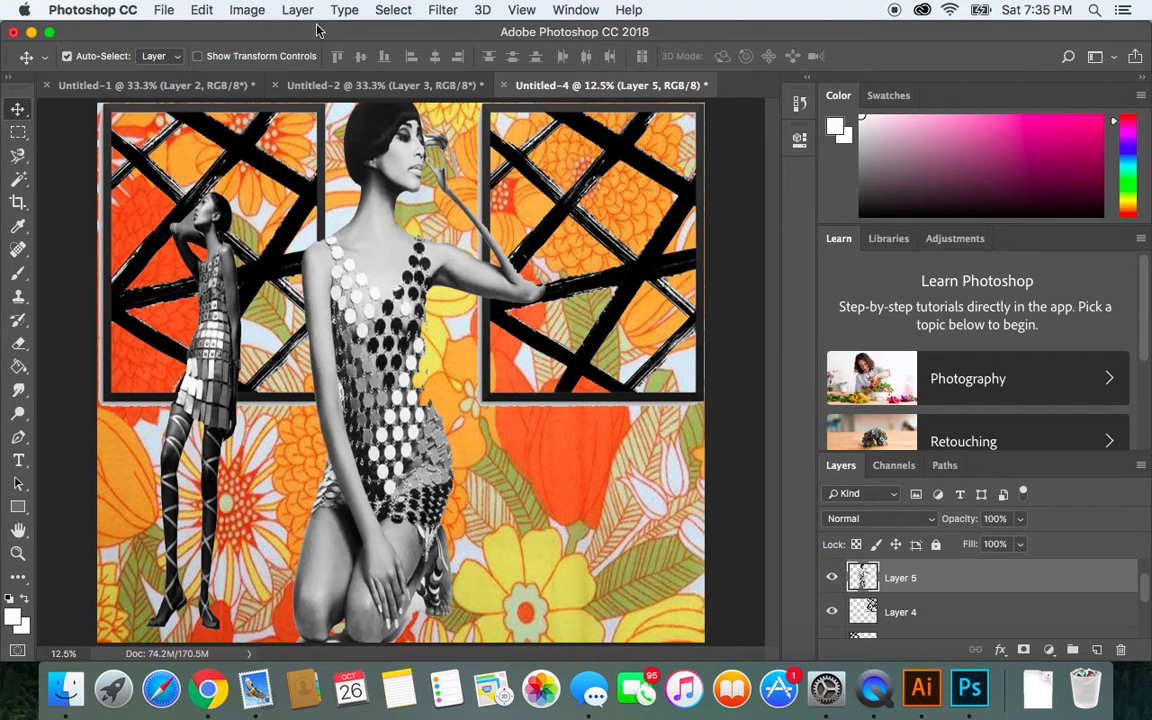
left_click(247, 12)
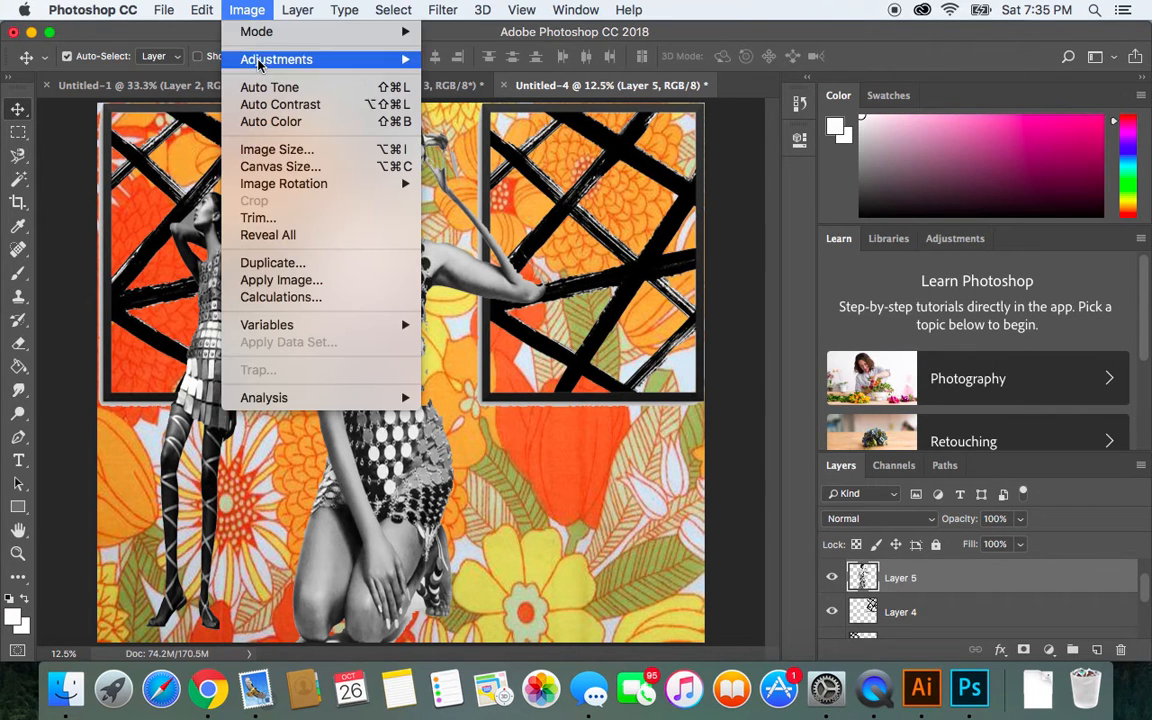
mouse_move(250, 59)
left_click(495, 62)
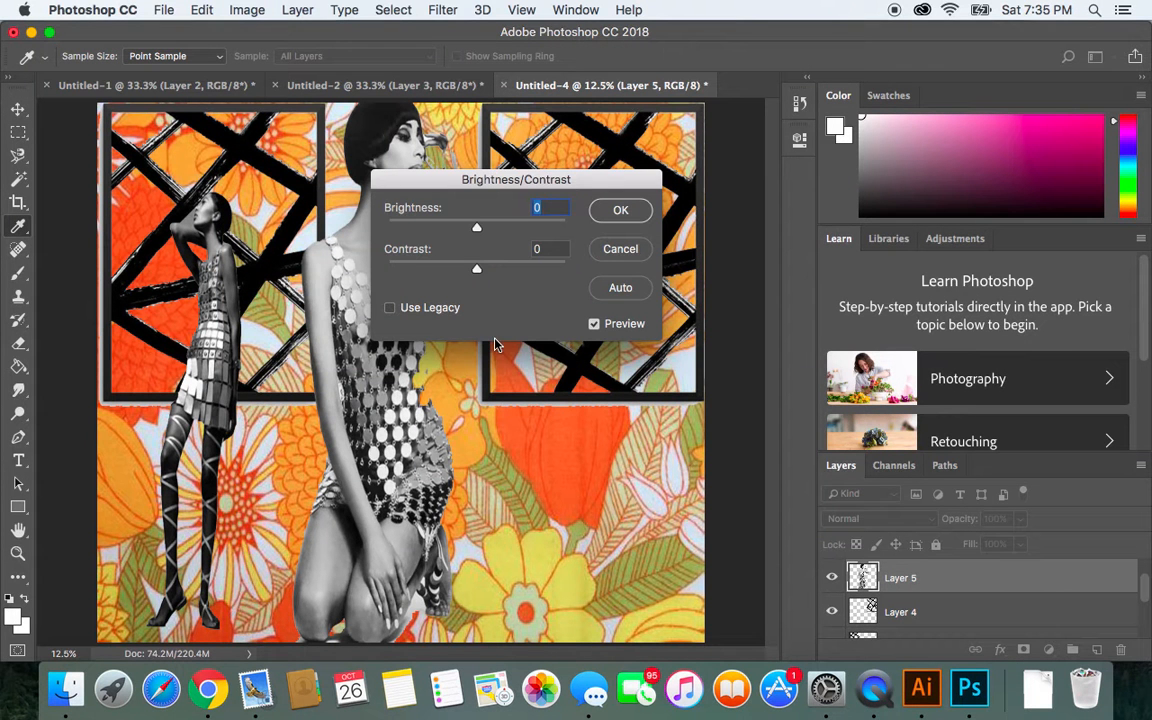
left_click_drag(478, 272, 591, 278)
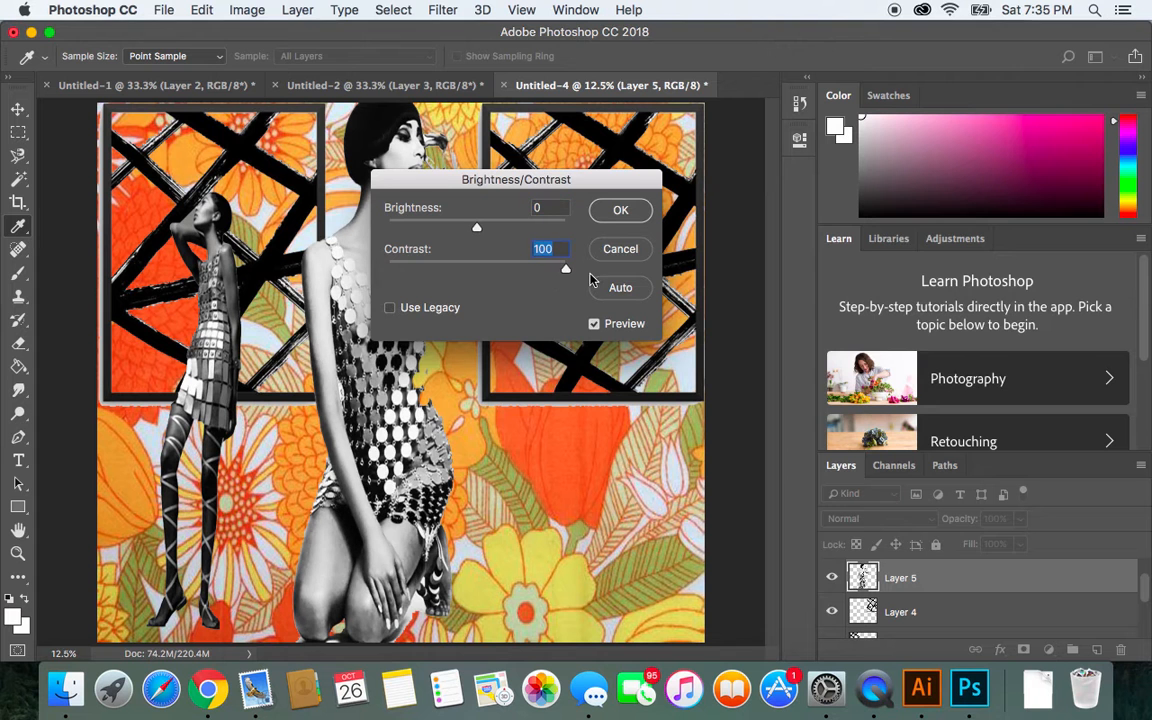
left_click_drag(476, 228, 416, 230)
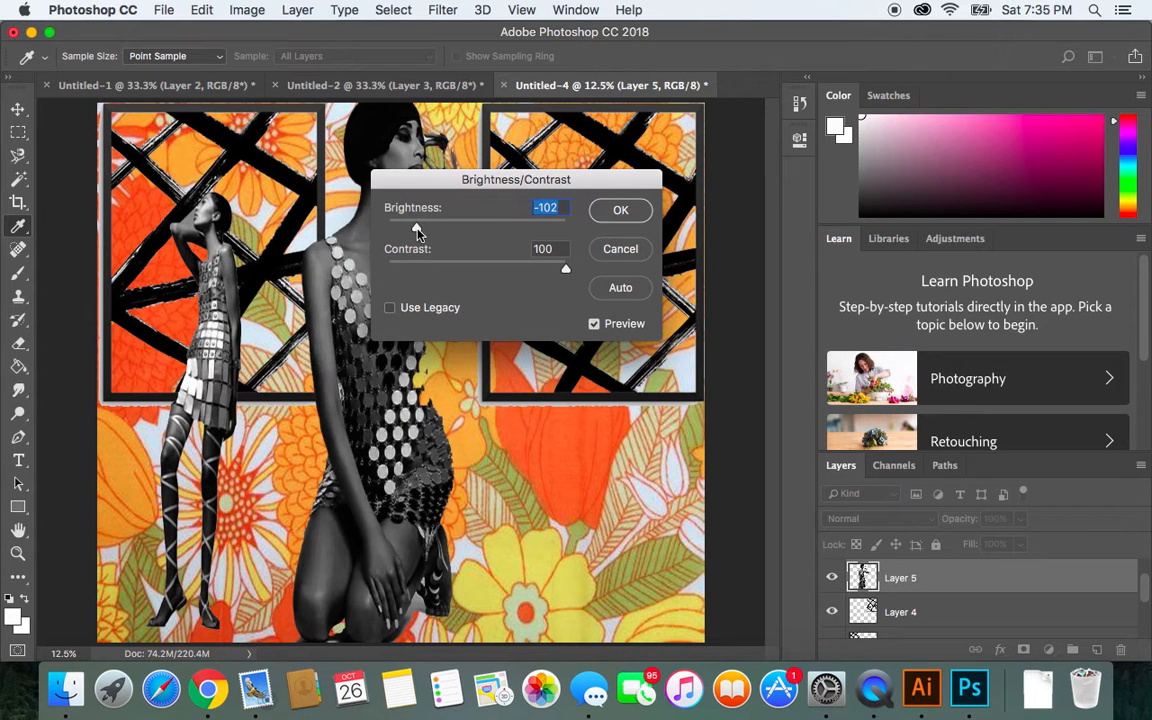
left_click(620, 212)
Step: Nudge the standing model slightly down and move the kneeling model a little further right
key("v")
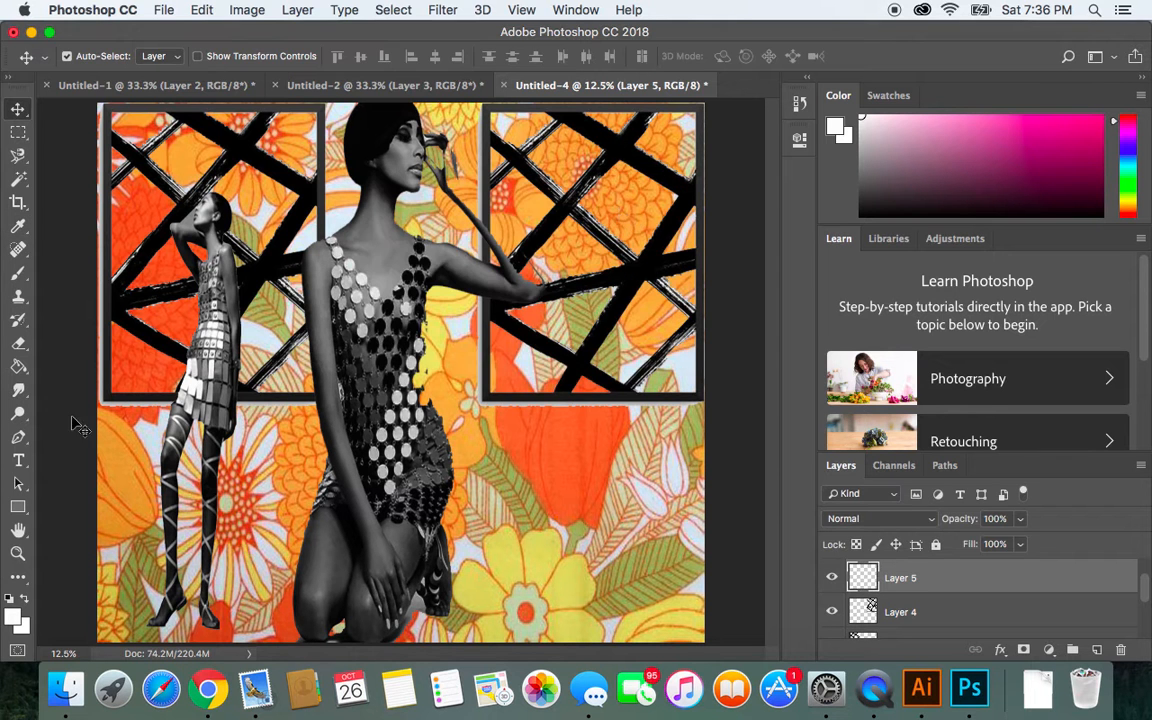
mouse_move(194, 371)
left_mouse_down()
mouse_move(172, 336)
mouse_move(197, 382)
left_mouse_up()
left_click_drag(366, 382, 425, 428)
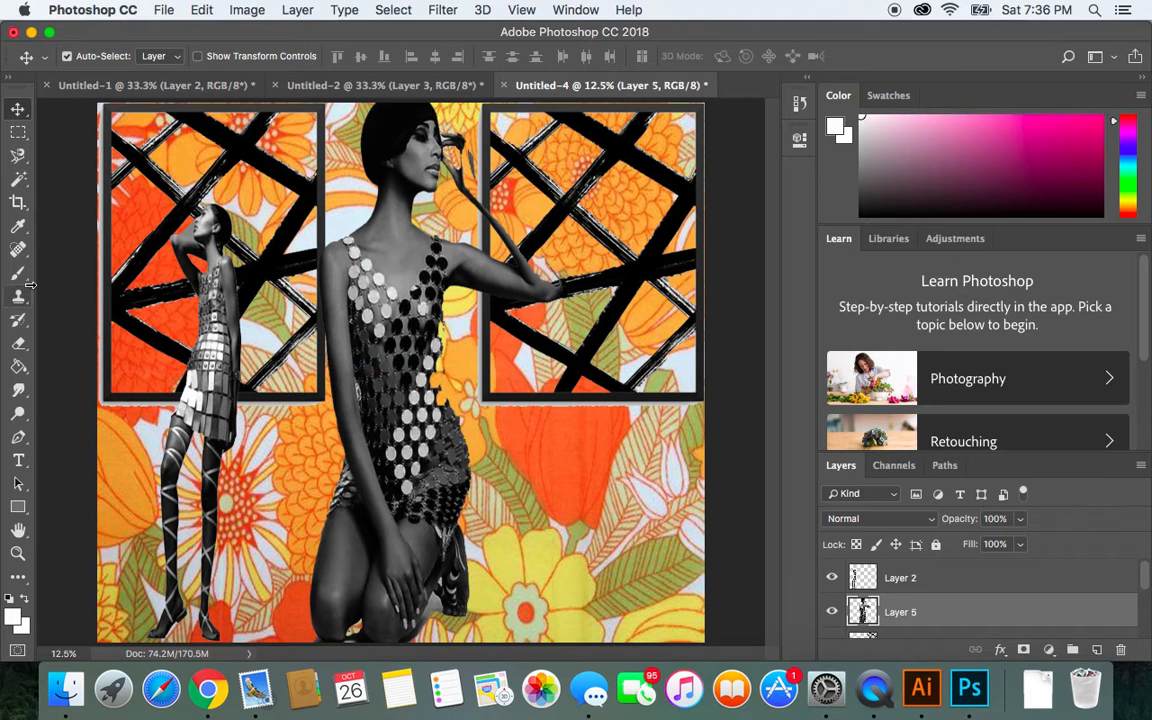
Step: Add the text "Summer" in 48 pt Myriad Pro Regular over the lower part of the upper-right frame
left_click(18, 461)
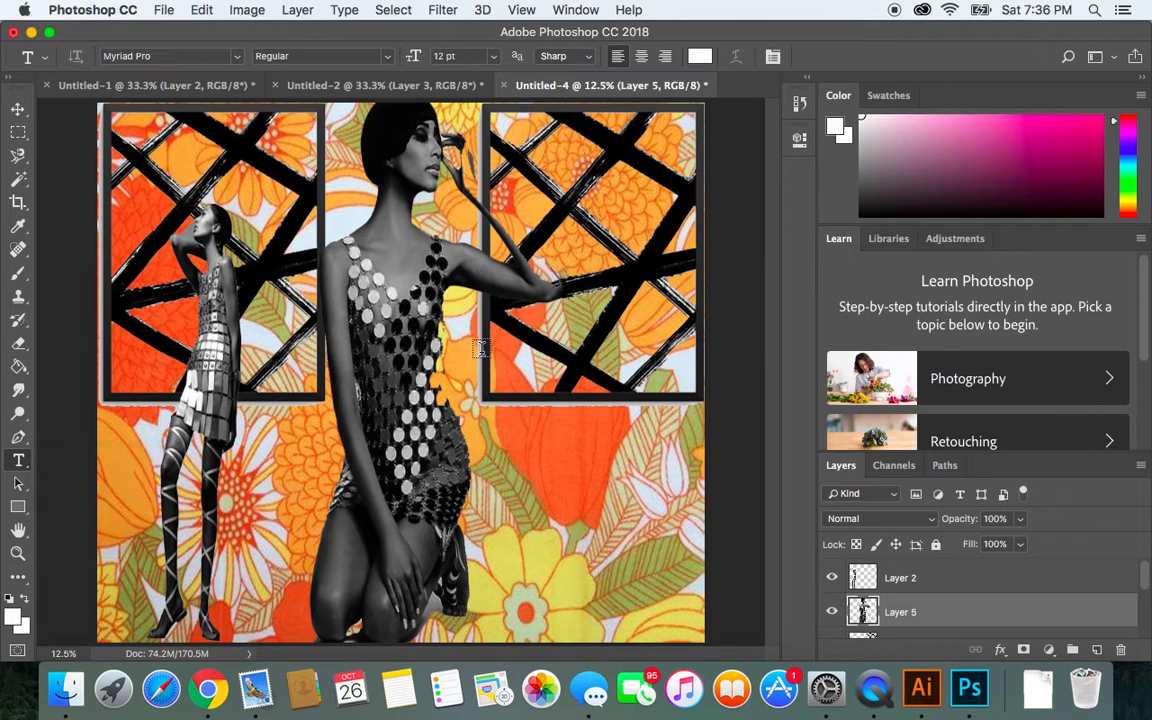
left_click(532, 340)
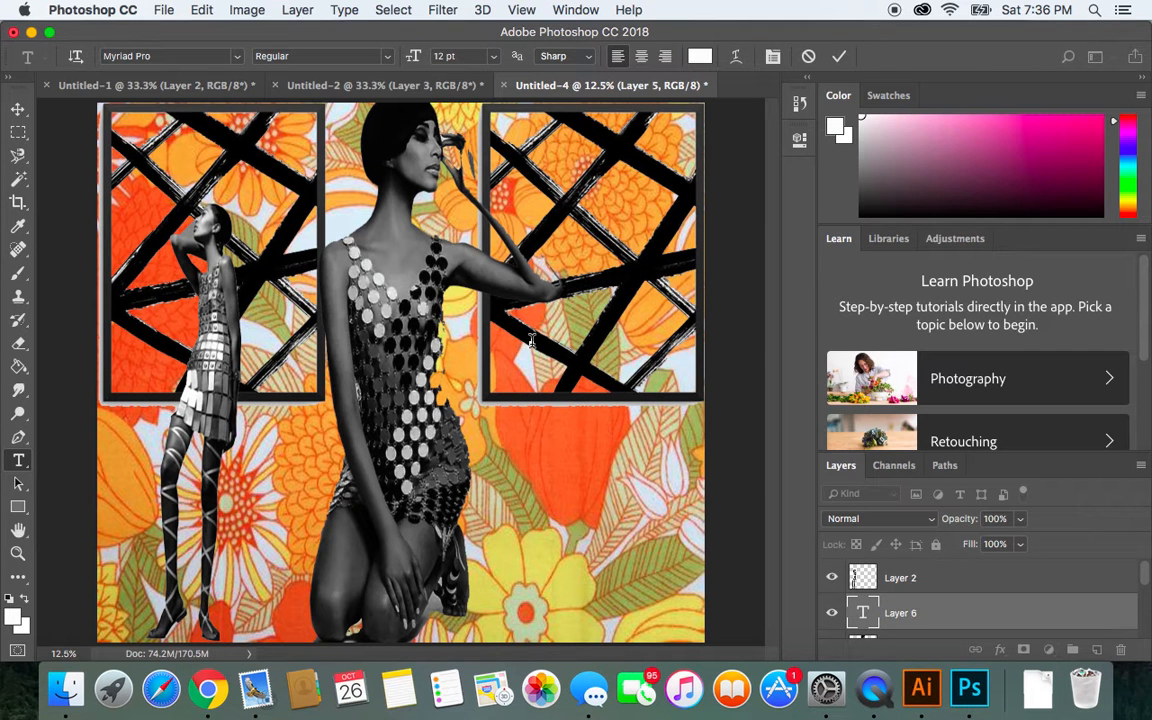
left_click(492, 56)
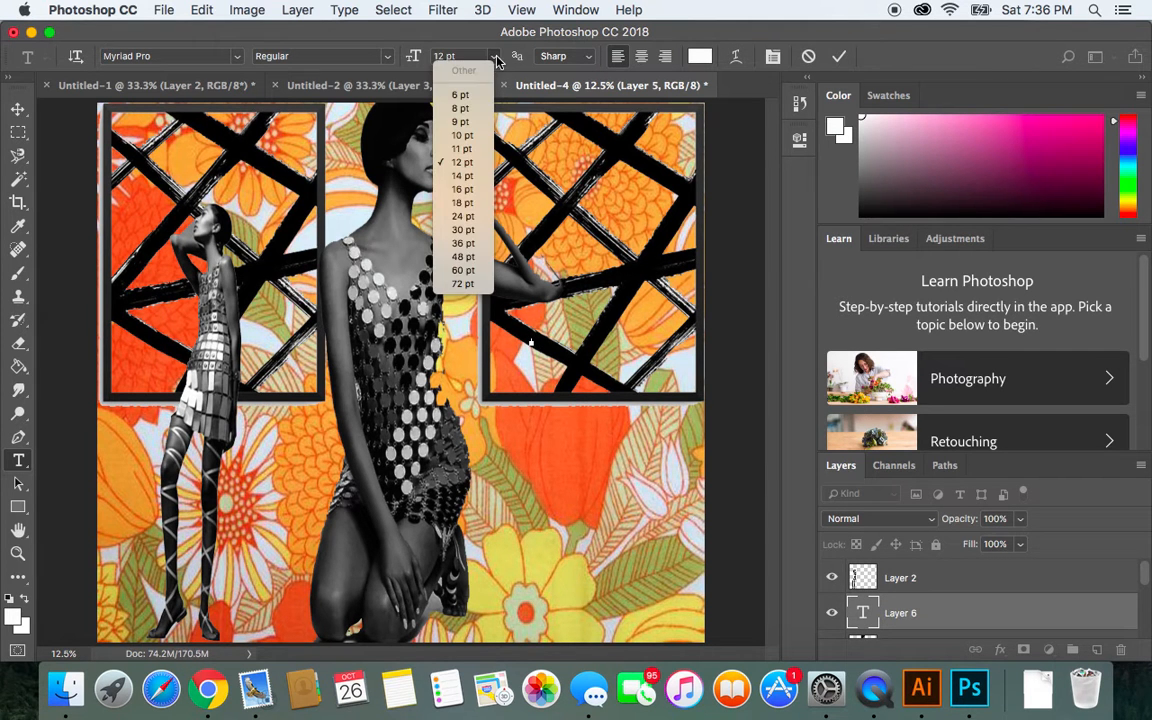
left_click(462, 257)
type("Sum")
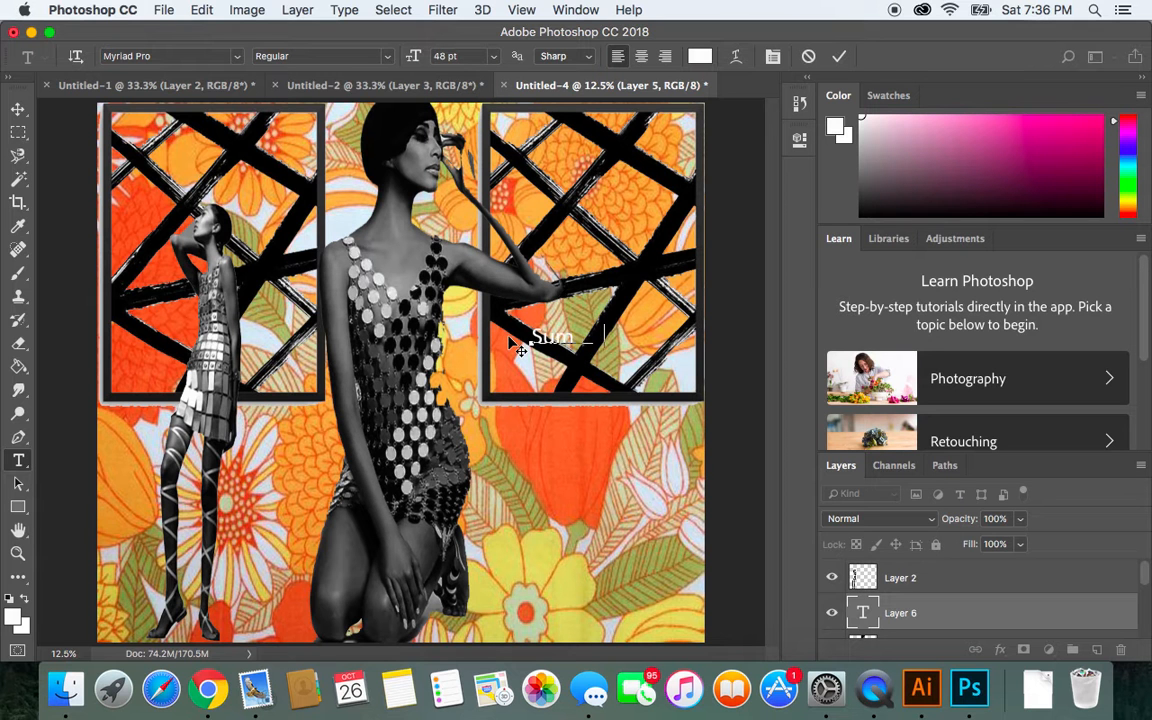
type("meer")
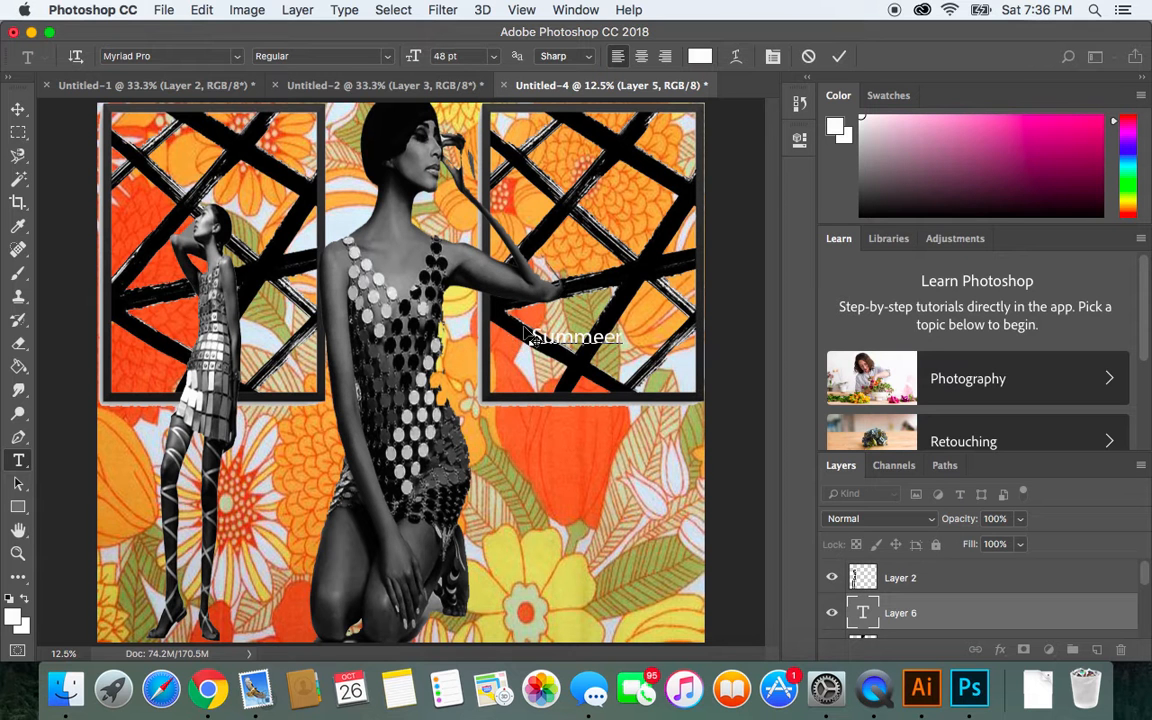
key("BackSpace")
key("BackSpace")
type("r")
Step: Set the size of the word "Summer" to 72 pt
double_click(597, 340)
left_click(389, 63)
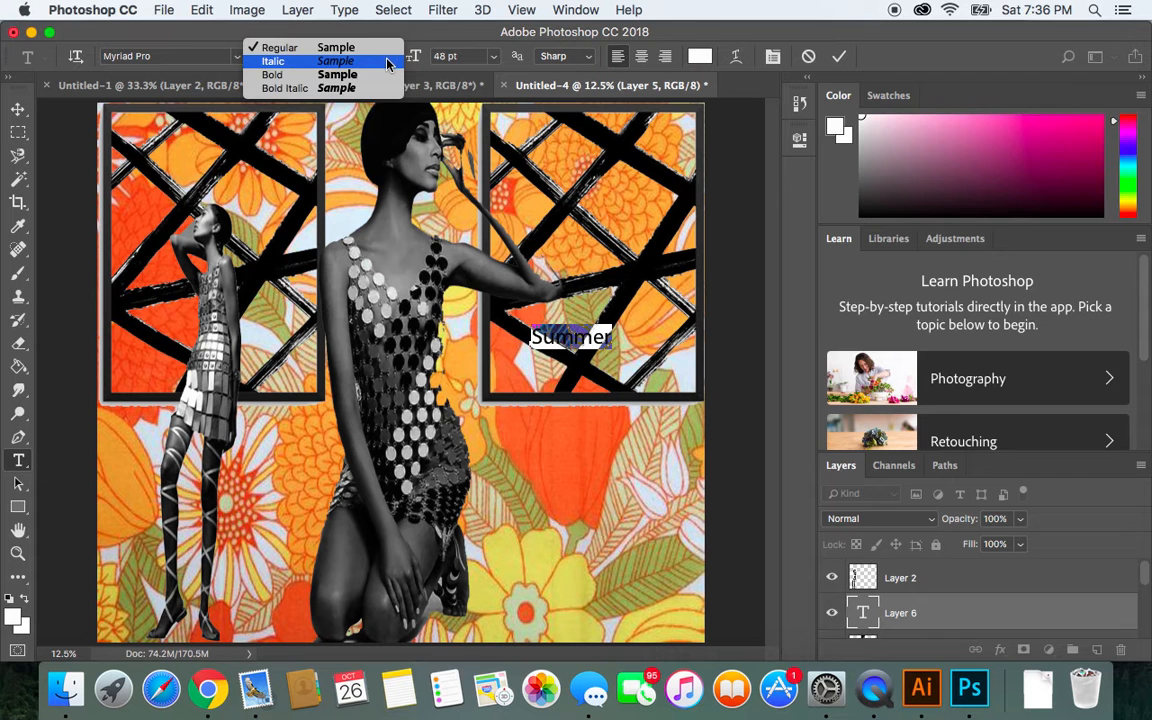
left_click(428, 39)
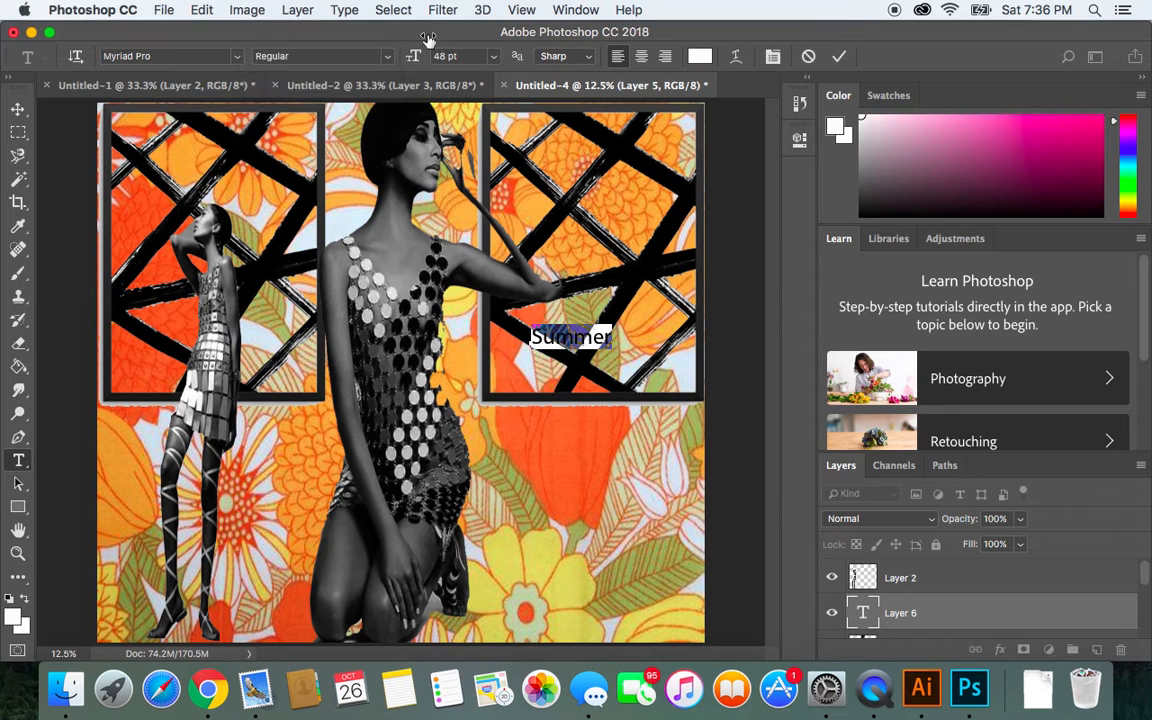
left_click(491, 57)
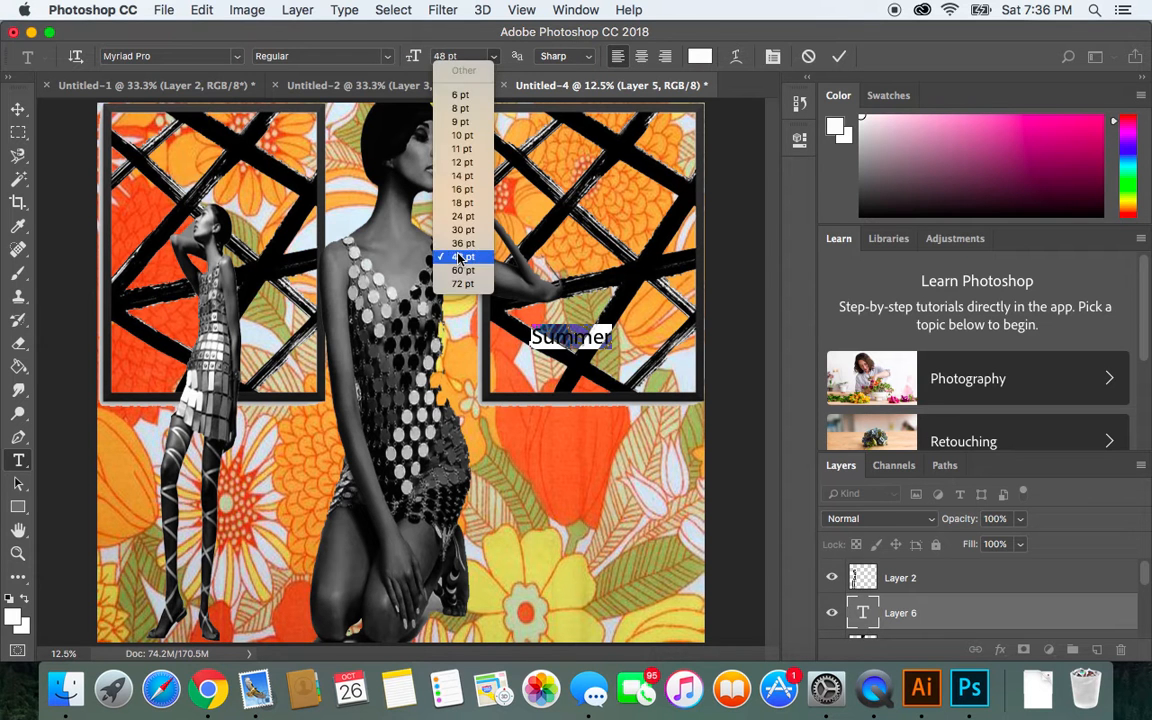
left_click(462, 284)
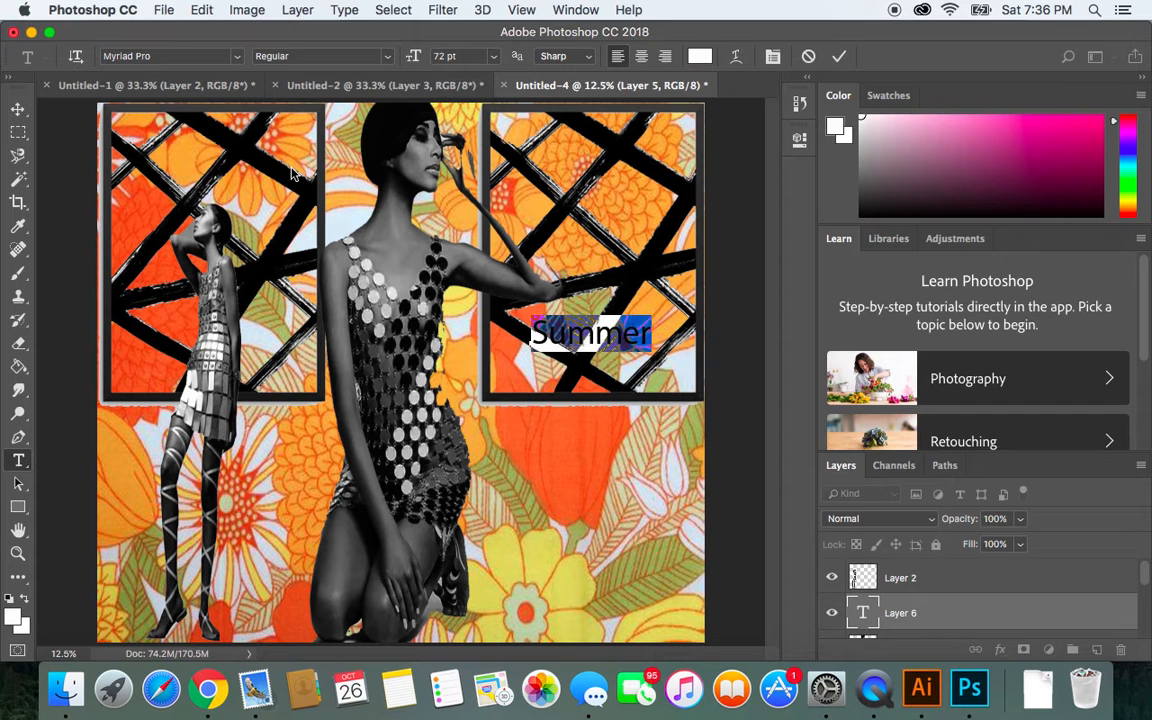
Step: Browse the available fonts and set the "Summer" text in Arial Black
left_click(238, 57)
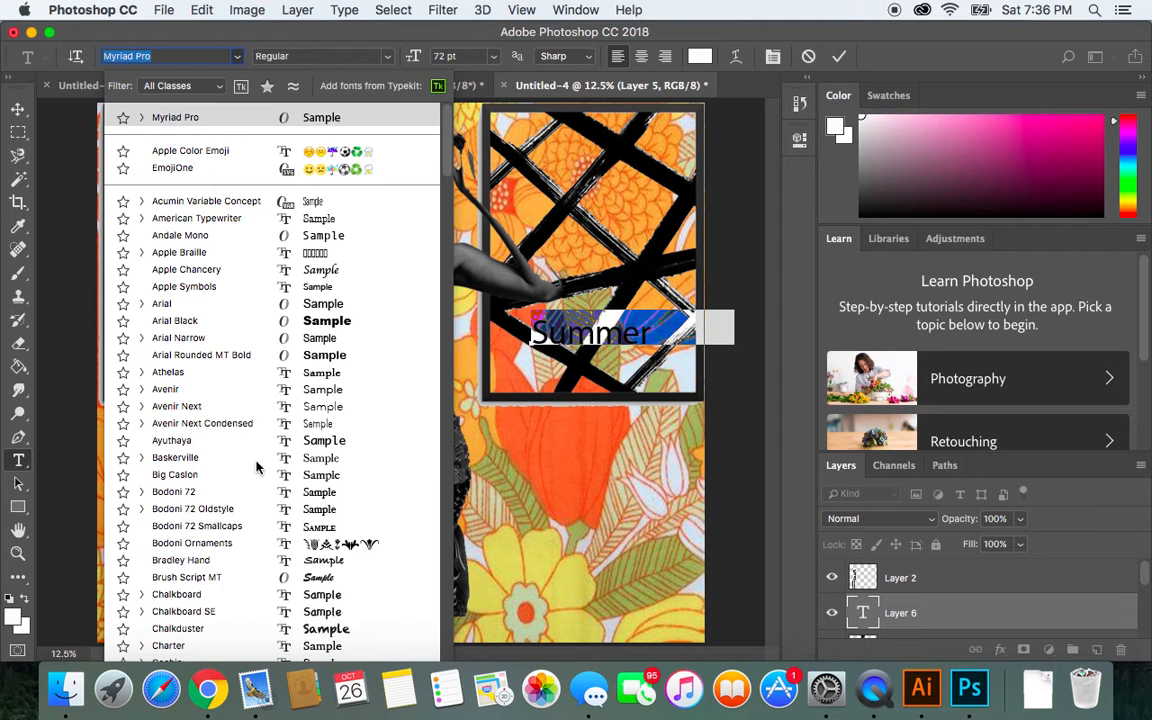
key("Down")
key("Down")
key("Down")
key("Down")
key("Down")
key("Down")
key("Down")
key("Down")
key("Down")
key("Down")
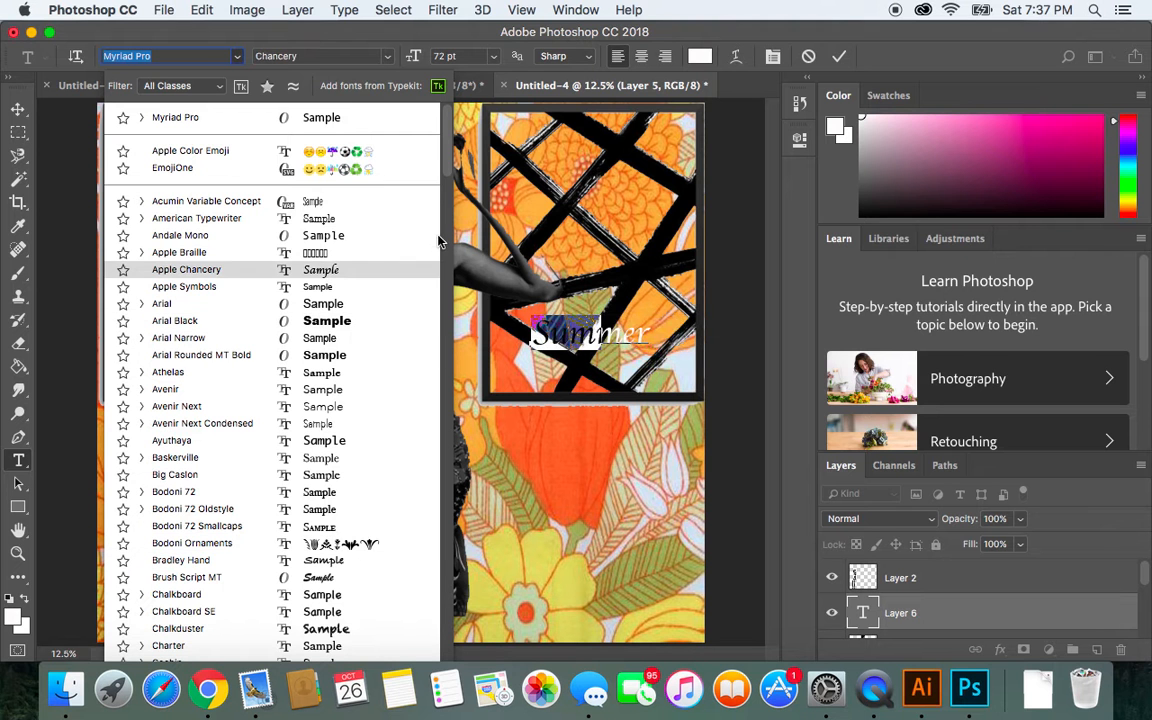
scroll(448, 325, "down", 10)
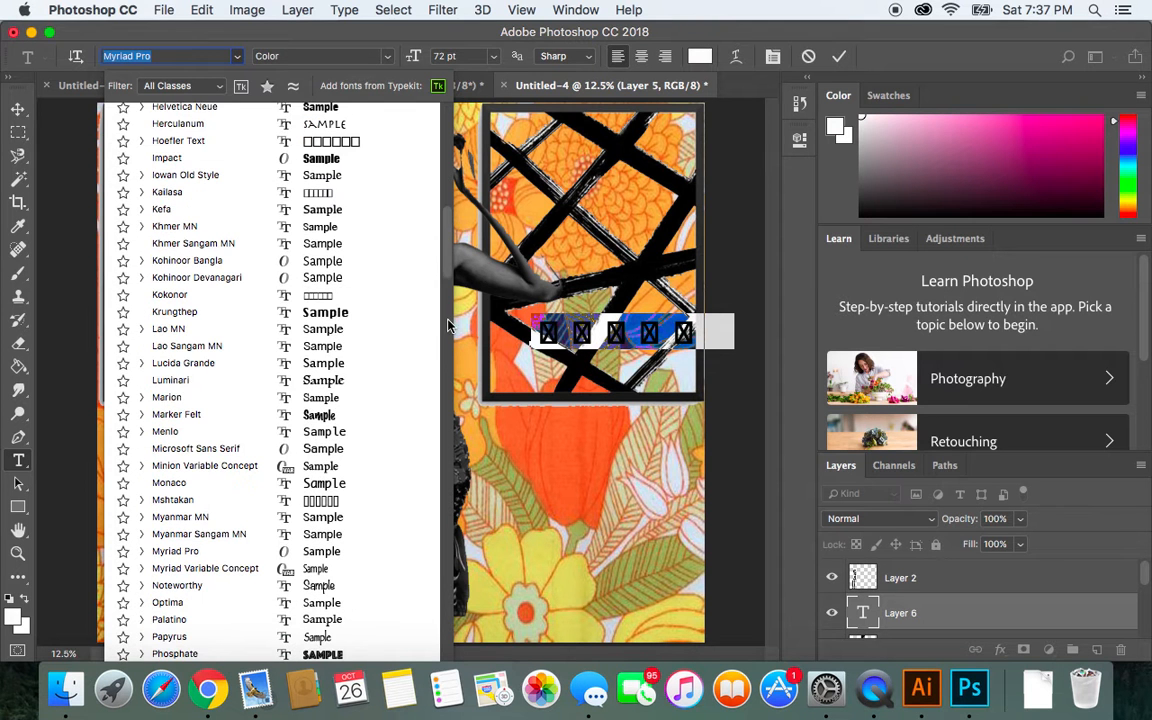
scroll(439, 295, "down", 5)
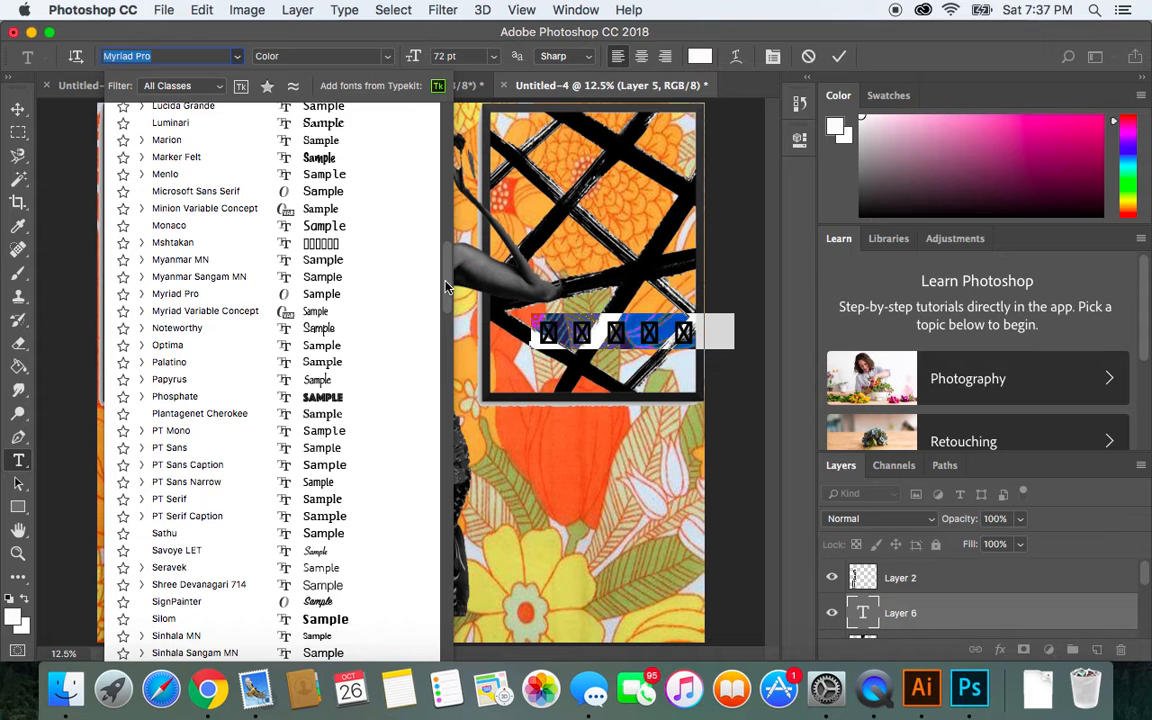
scroll(450, 328, "down", 12)
scroll(449, 370, "down", 6)
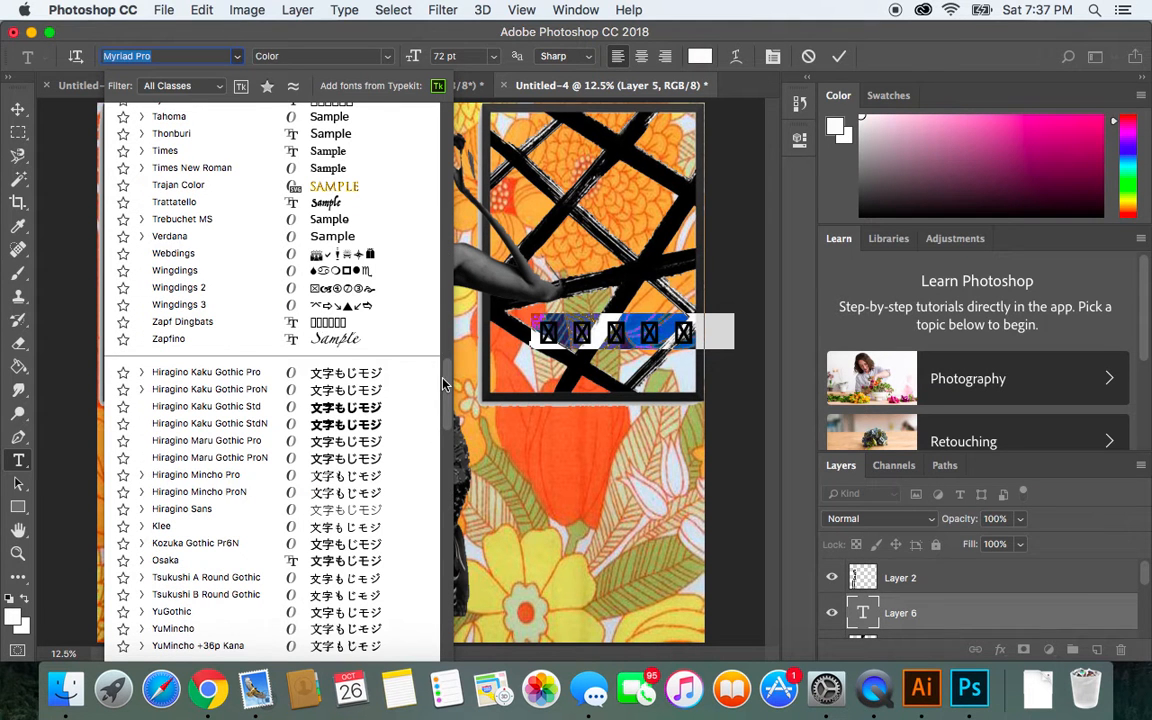
scroll(447, 220, "up", 20)
scroll(449, 177, "up", 1)
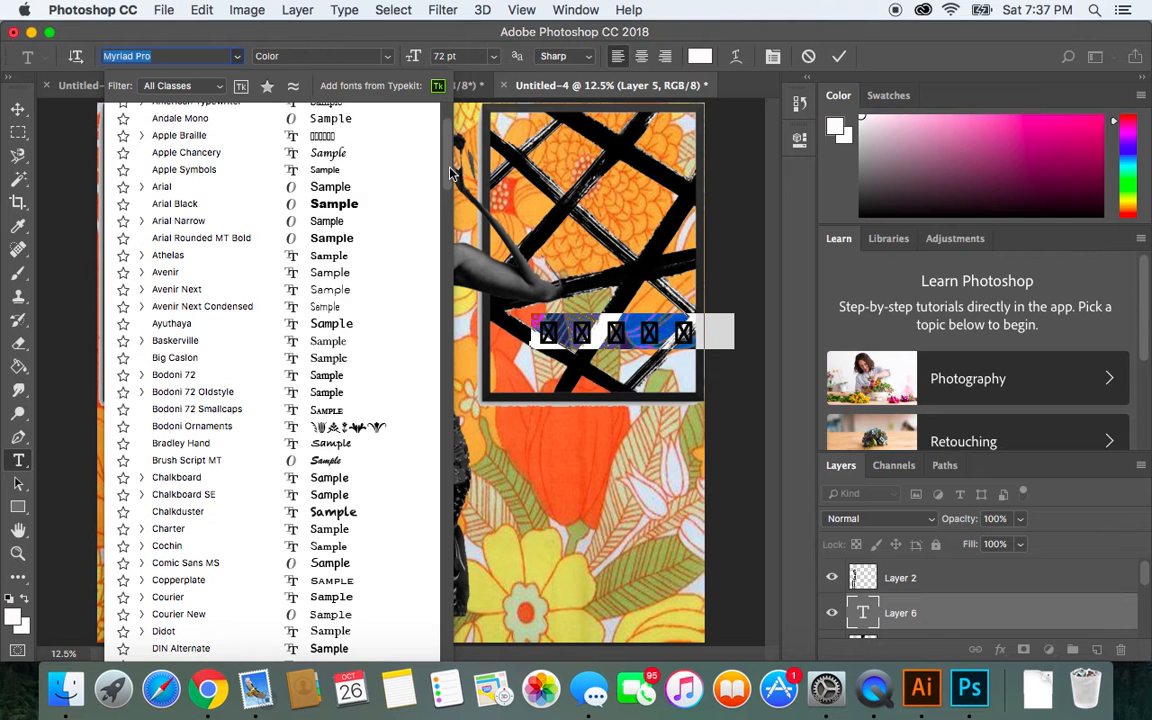
left_click(355, 206)
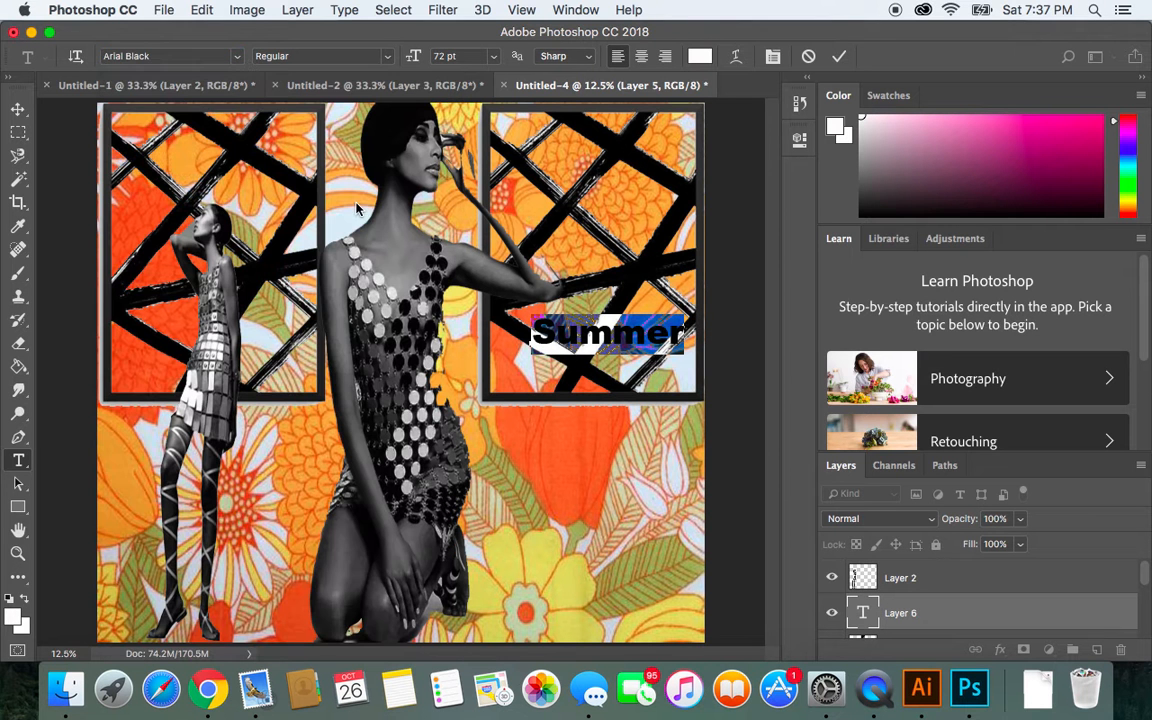
Step: Move the "Summer" text to the canvas's upper edge, between the left frame and the kneeling model's head
left_click(18, 108)
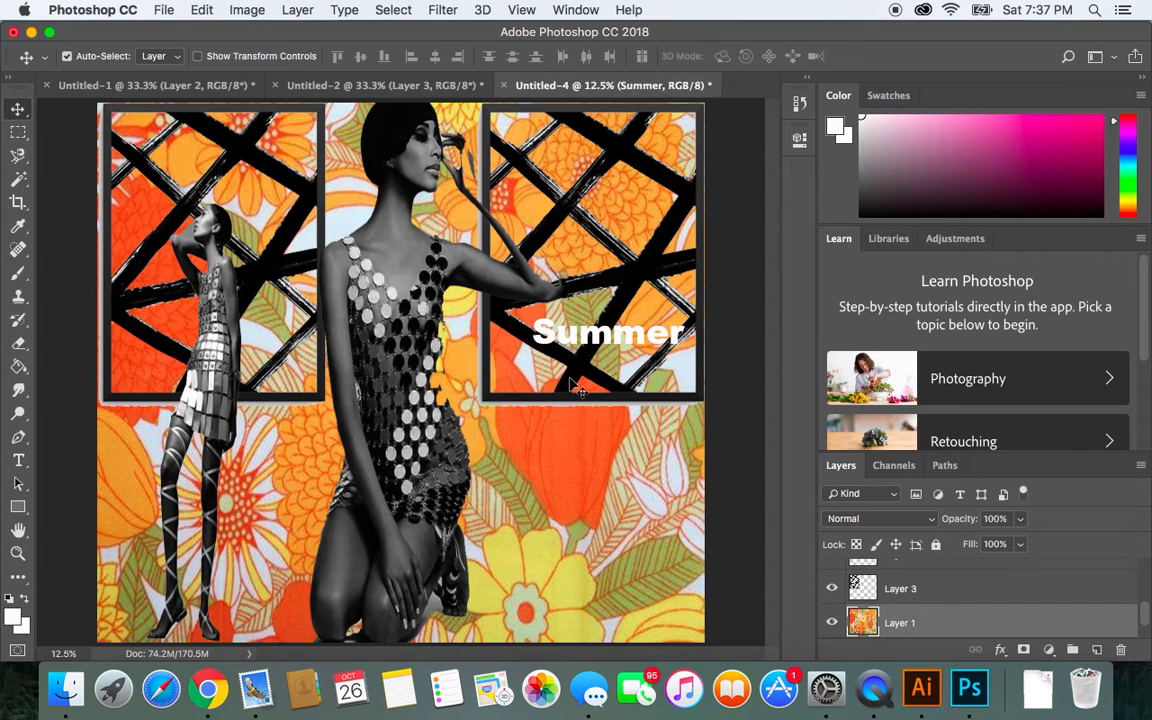
left_click_drag(543, 317, 266, 122)
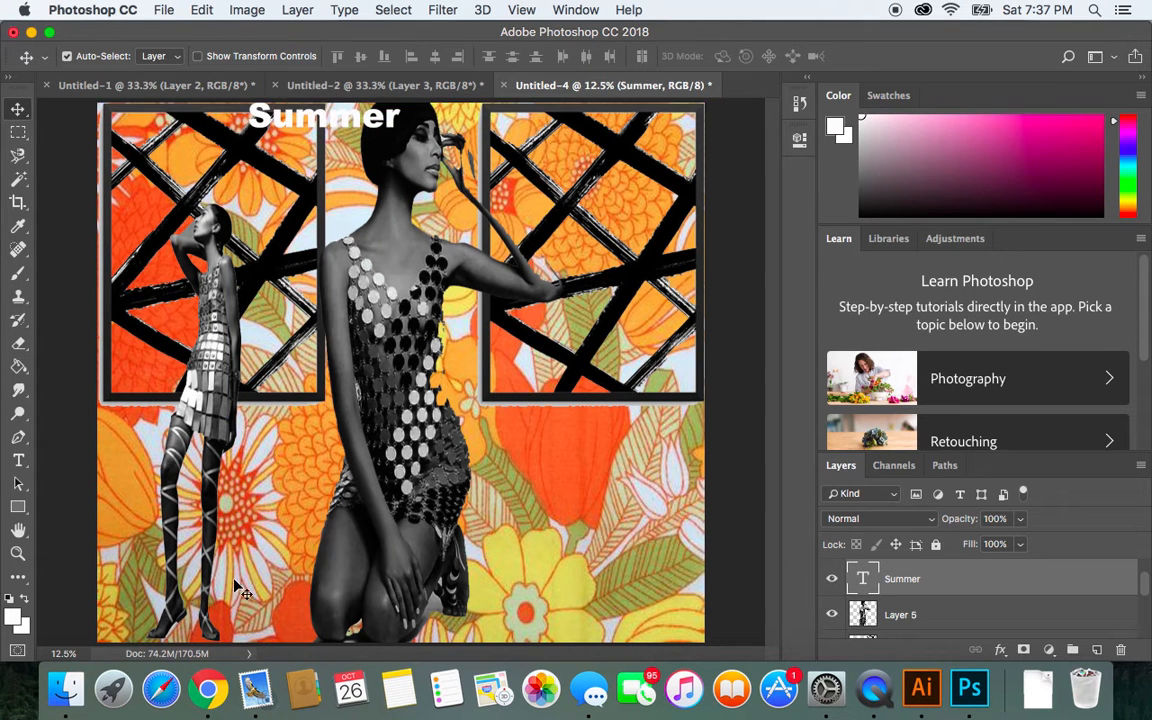
left_click_drag(360, 124, 366, 127)
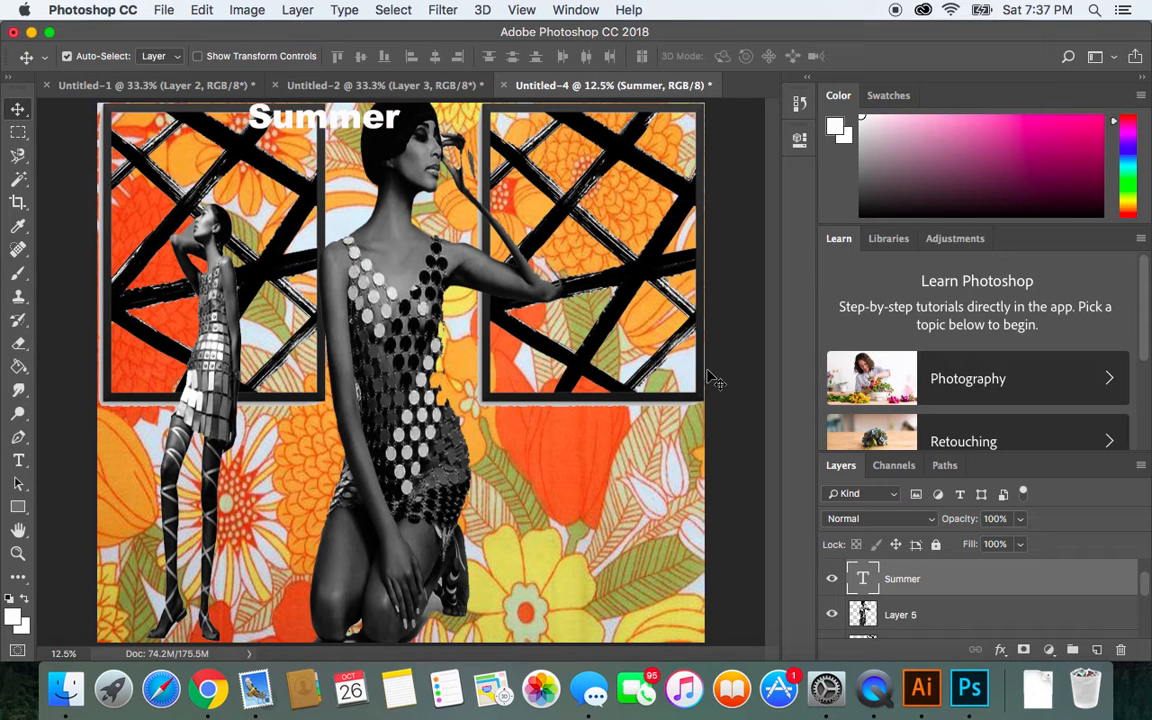
Step: Select the skin of the kneeling model's chest and upper arms on Layer 5 with the Magic Wand at tolerance 32
left_click(398, 260)
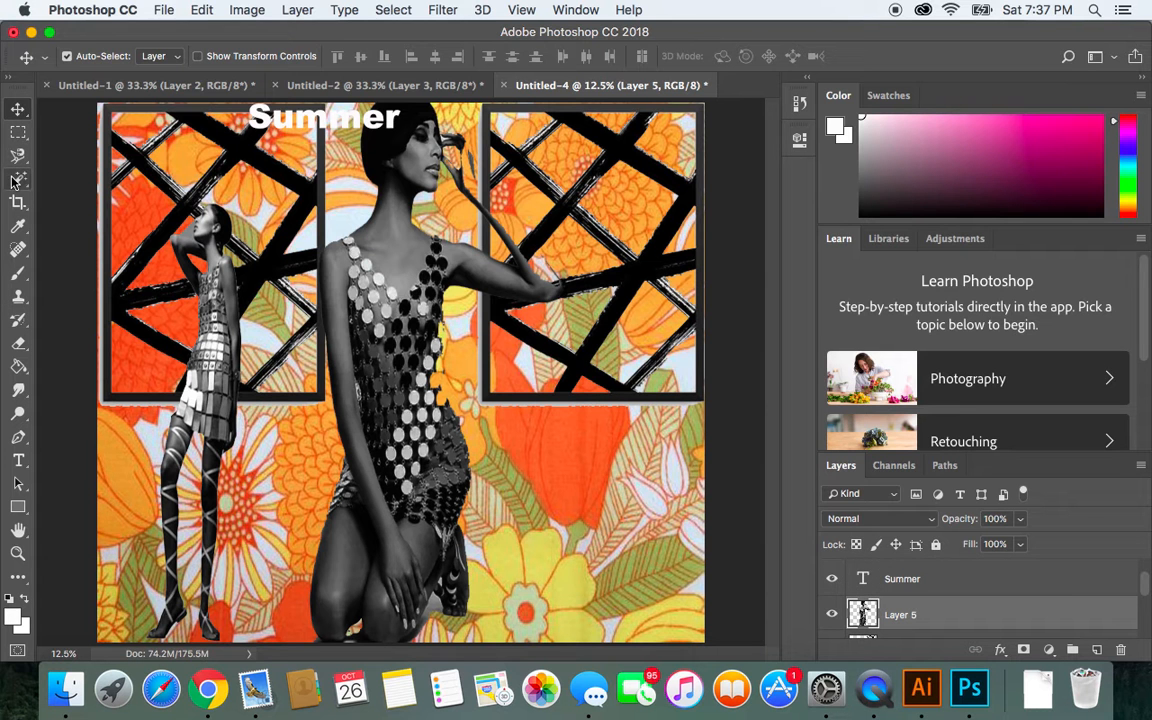
left_click(17, 180)
left_click(380, 250)
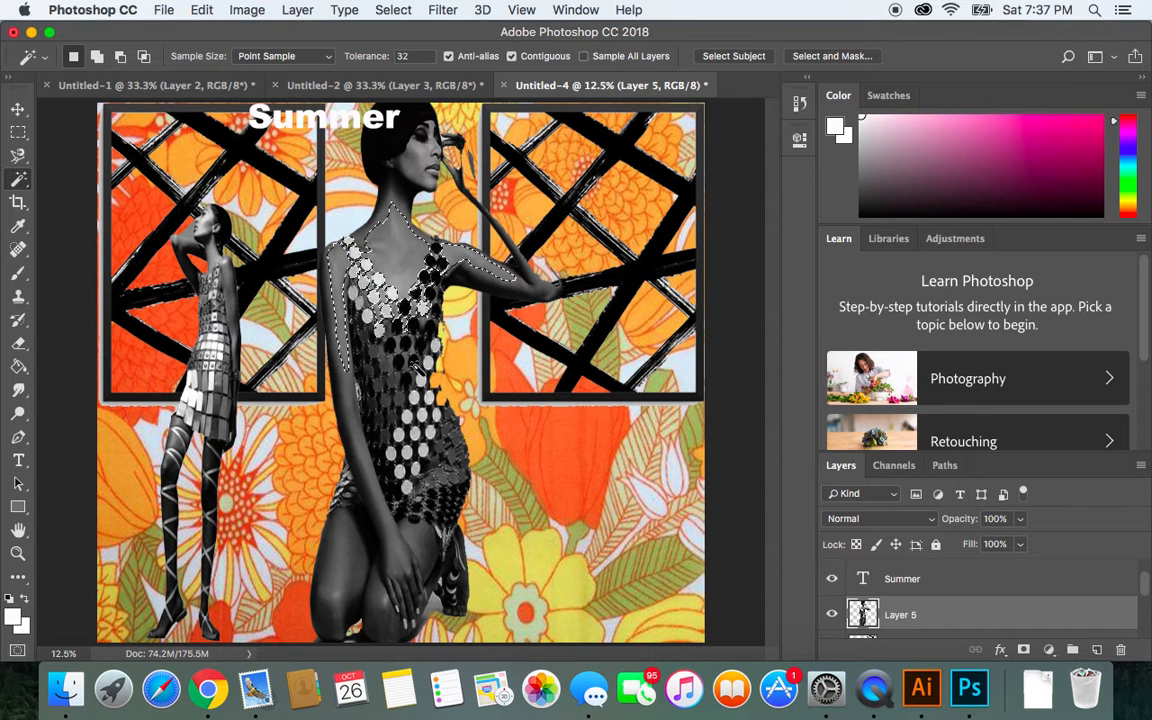
Step: Fill the selected chest and arm skin with dark magenta (#9f1b5d) using the Paint Bucket, and clear the selection
left_click(19, 228)
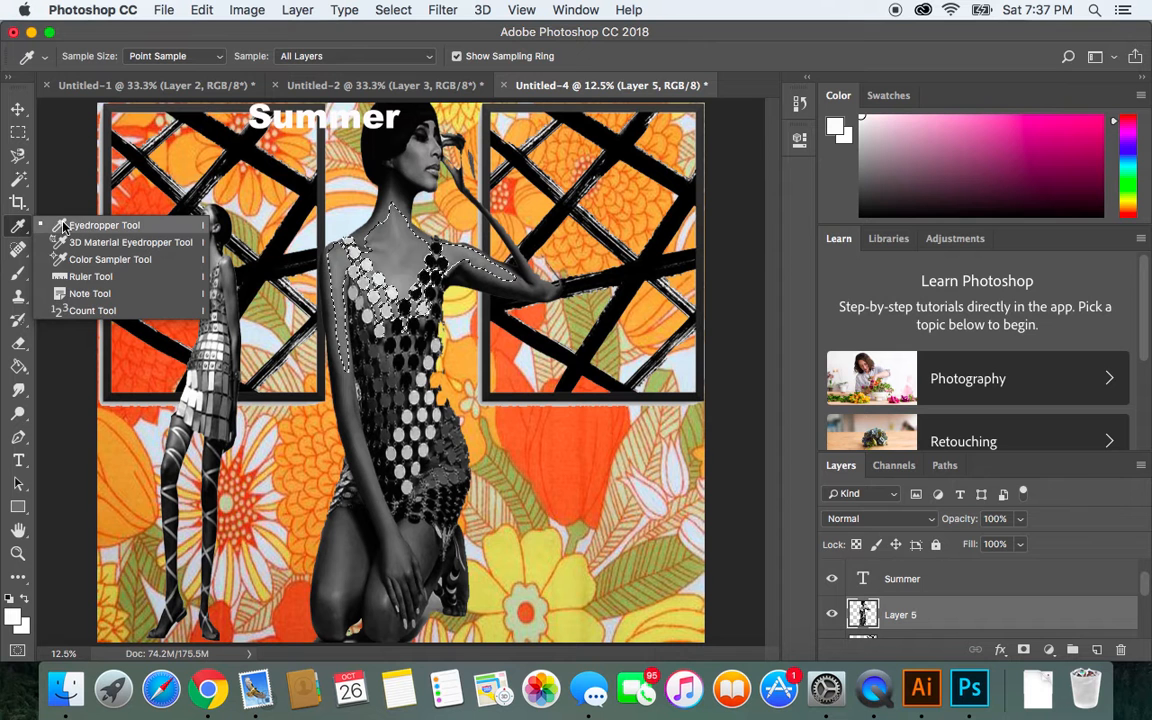
left_click(61, 225)
left_click(1063, 153)
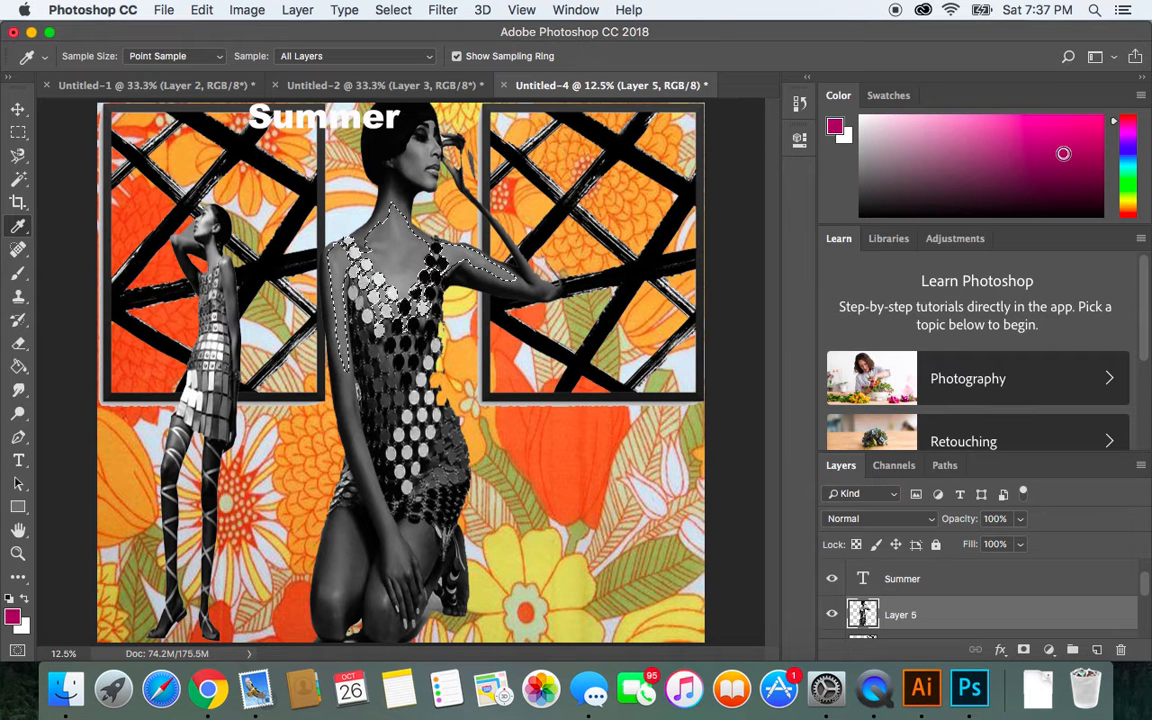
left_click(18, 365)
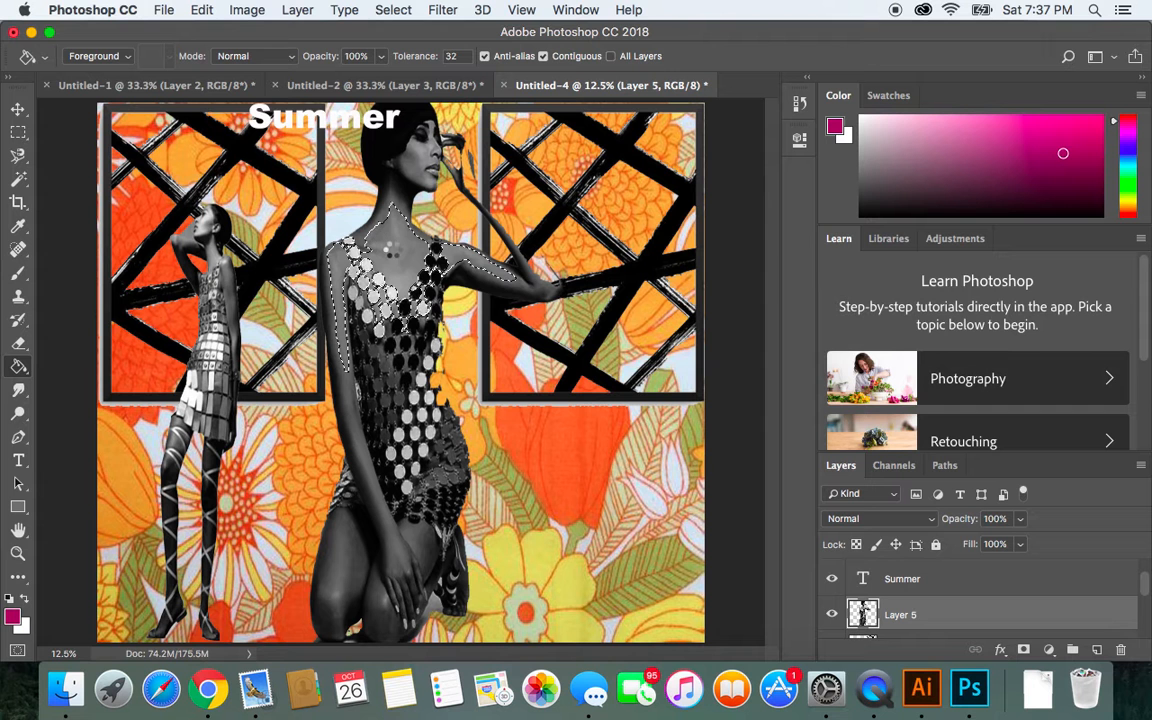
left_click(393, 255)
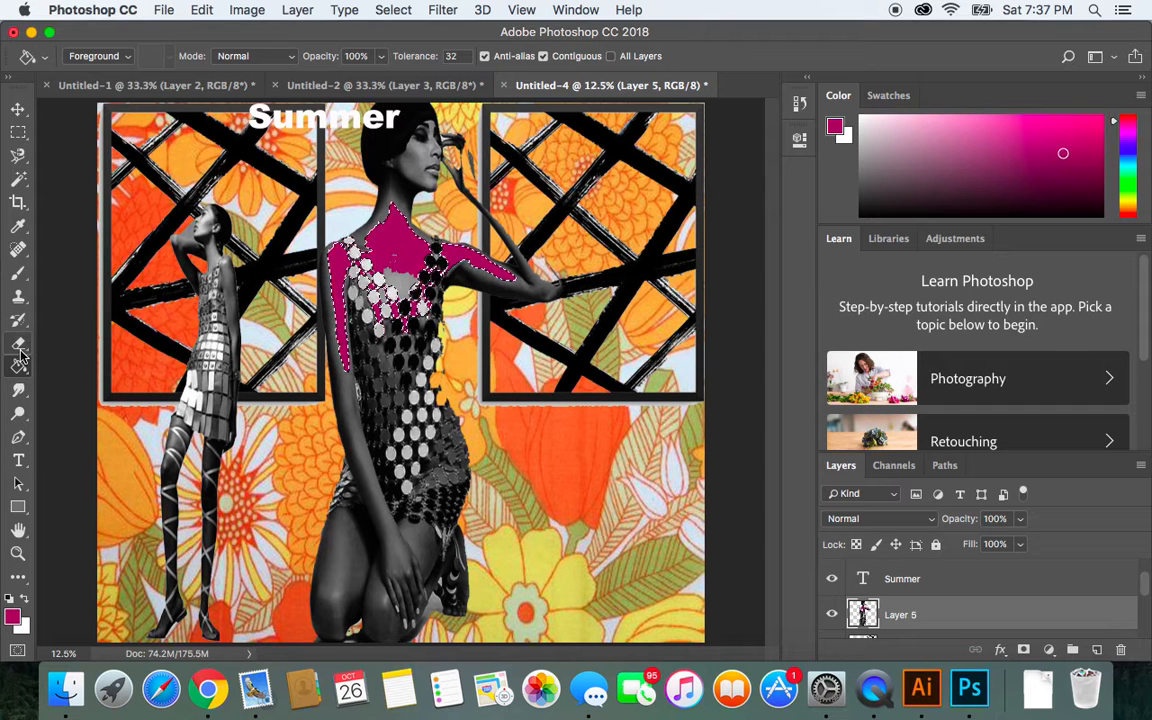
left_click(17, 273)
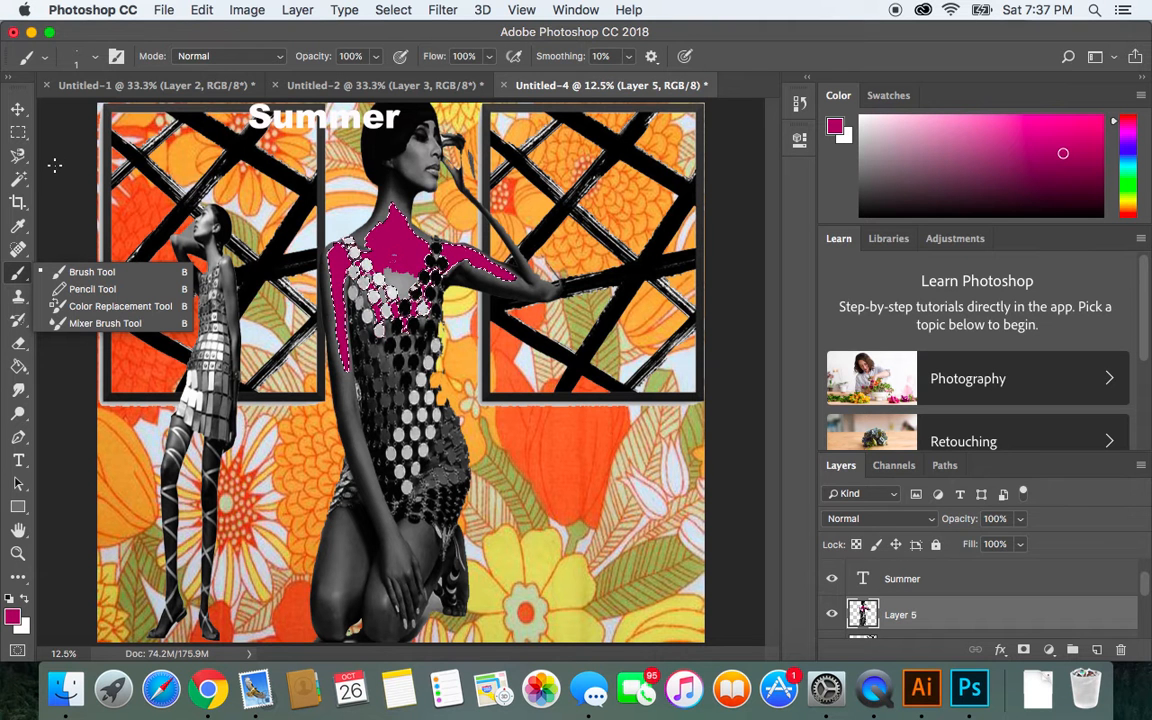
left_click(380, 14)
left_click(390, 10)
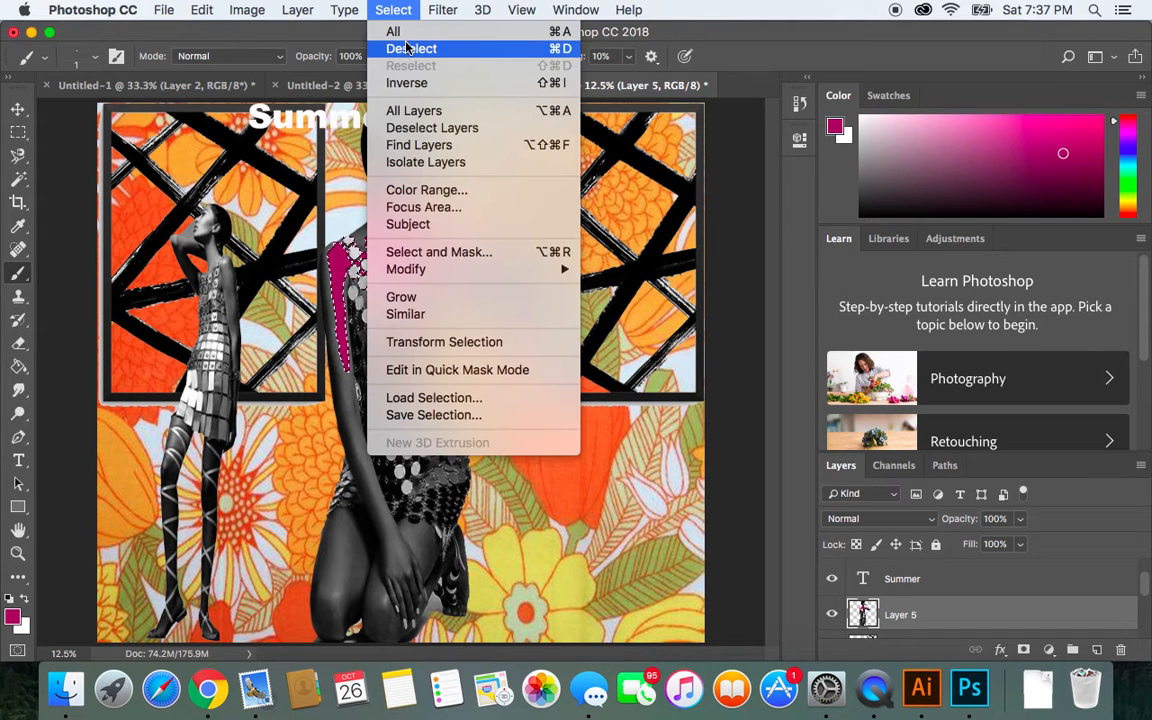
left_click(404, 47)
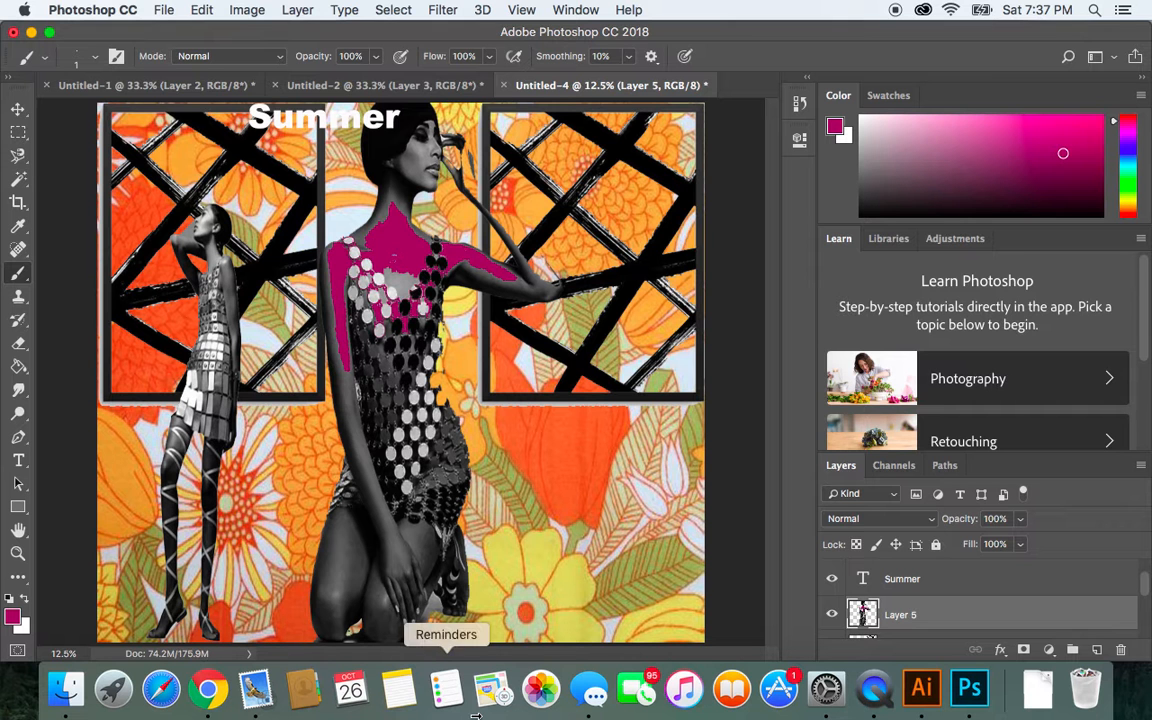
Step: Select the lit area of the kneeling model's left-hand thigh with the Magic Wand and fill it with the same magenta
key("w")
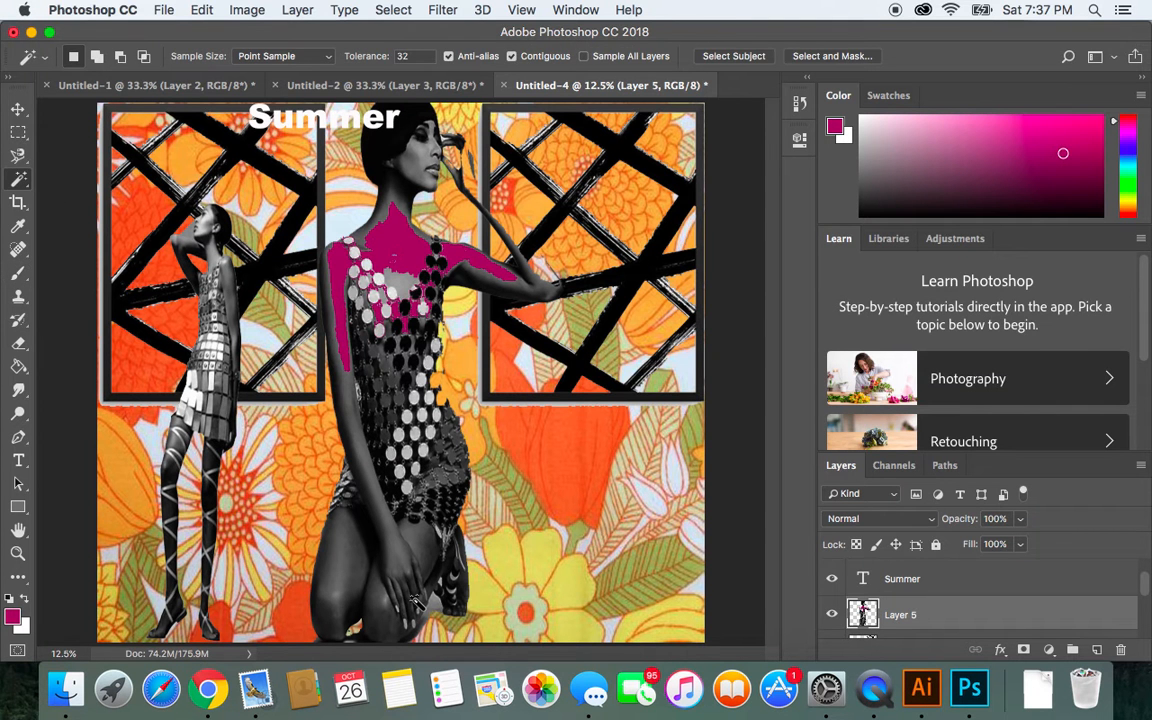
left_click(326, 530)
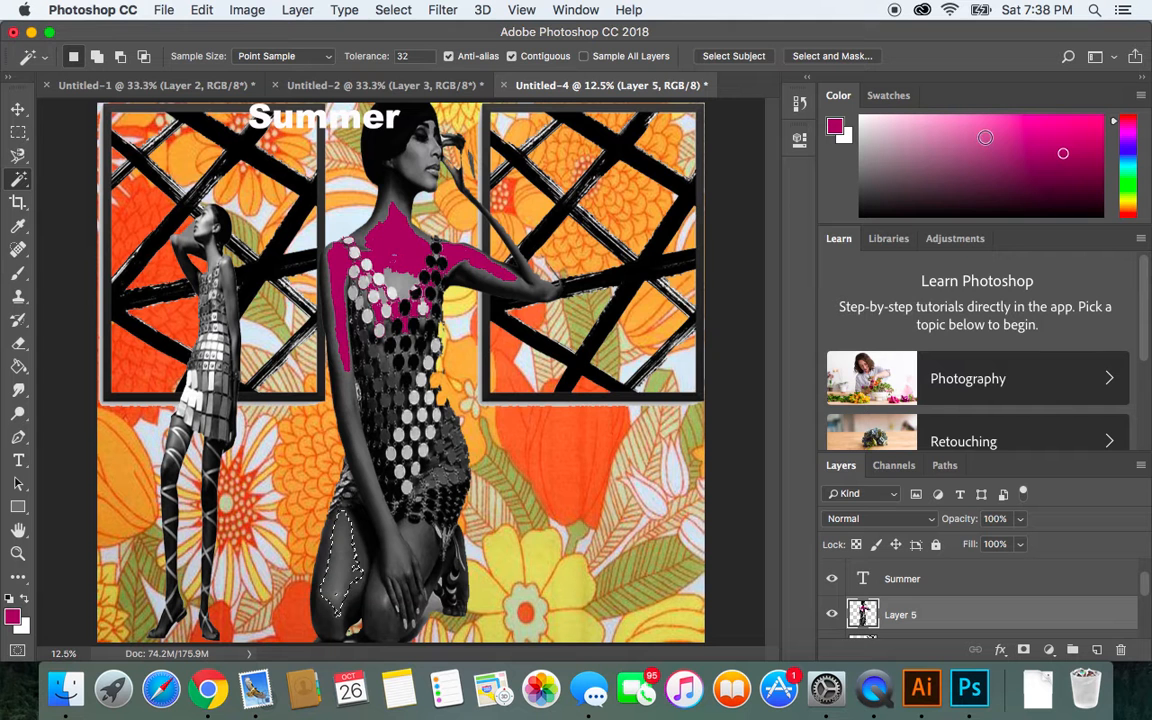
left_click(12, 616)
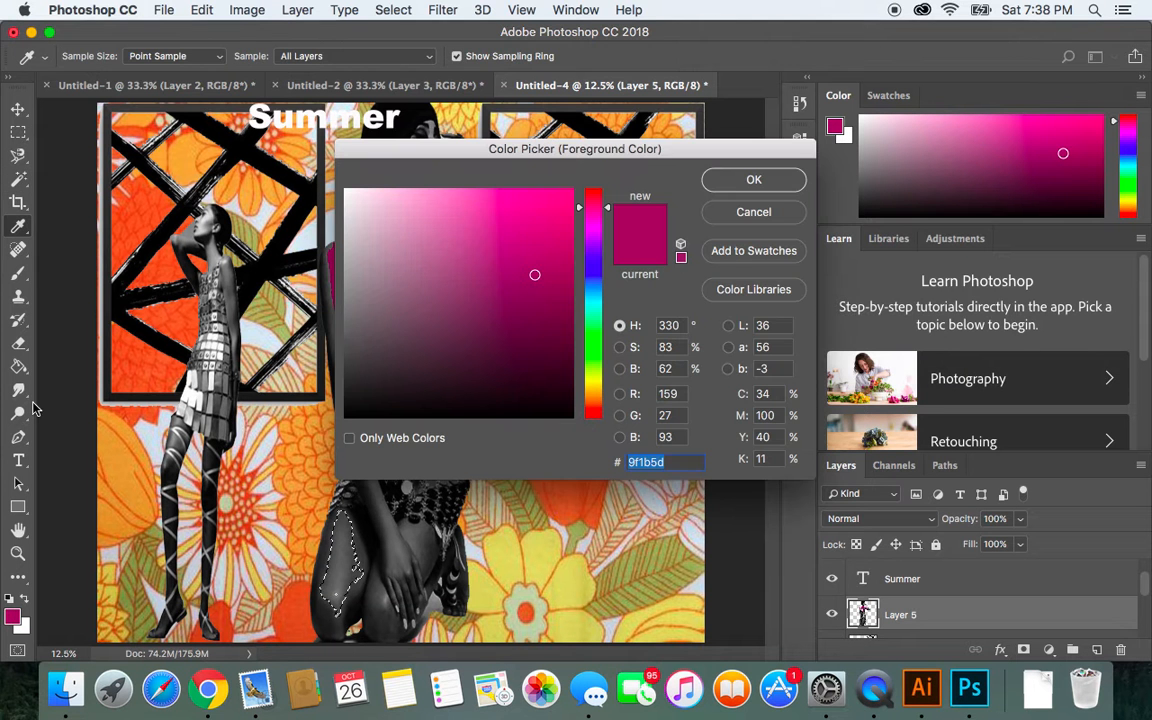
left_click(745, 179)
left_click(344, 563)
left_click(333, 595)
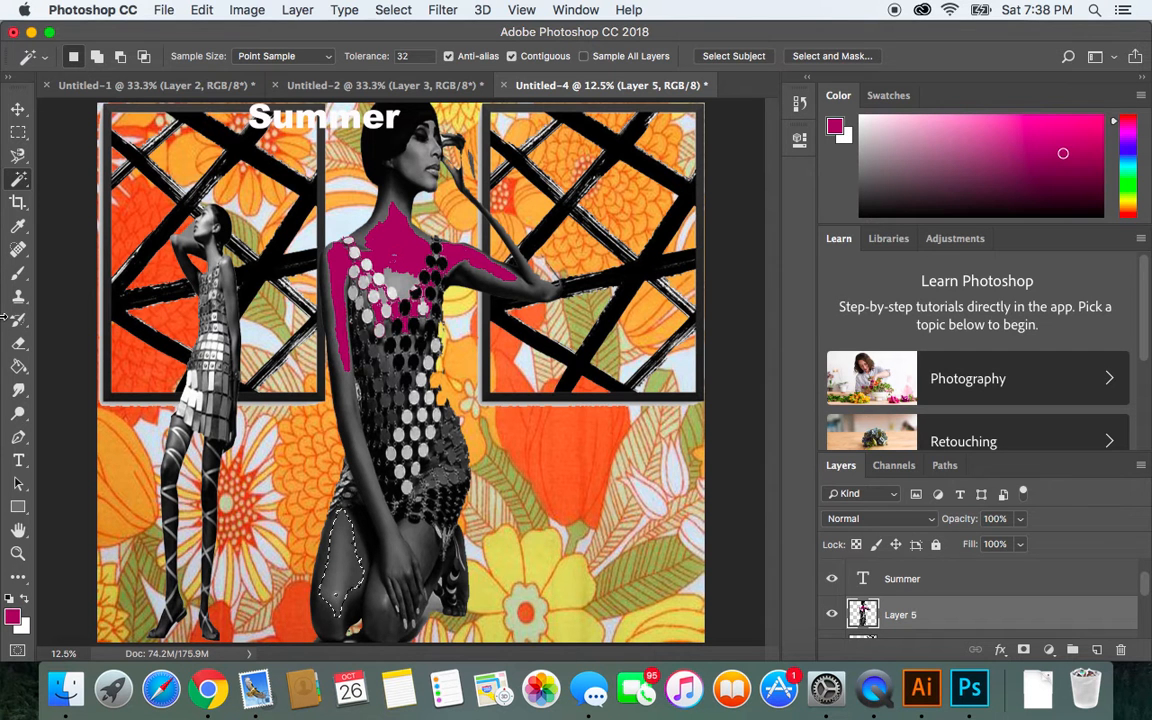
left_click(17, 369)
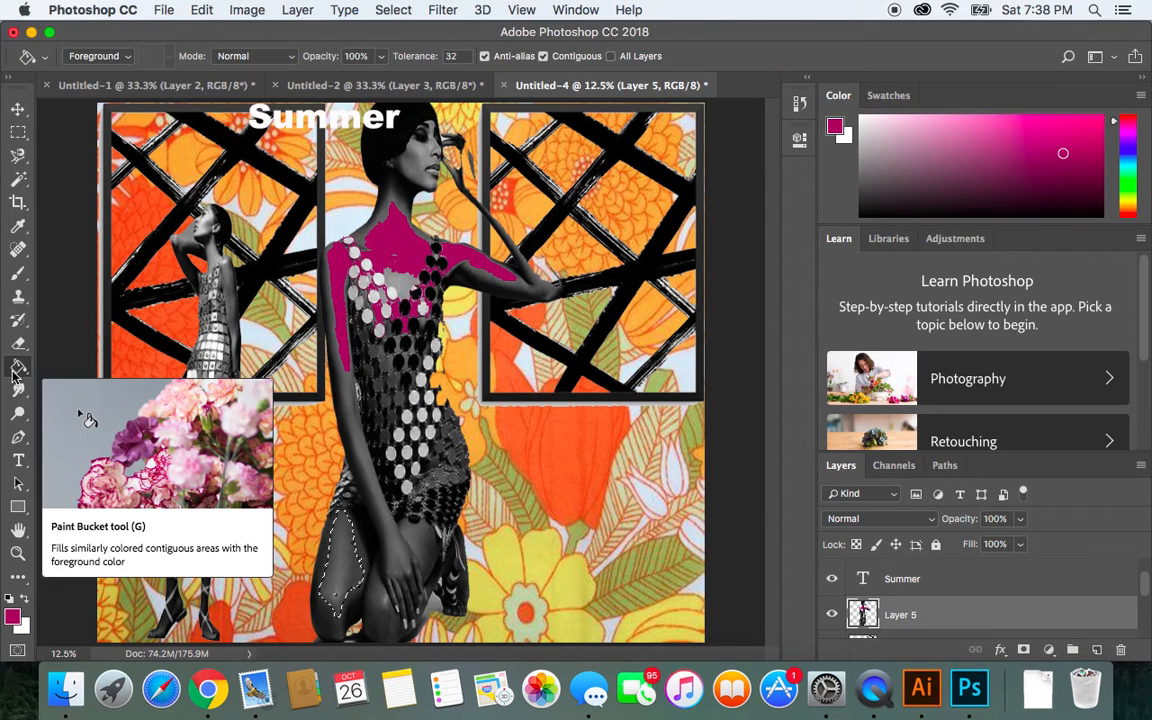
left_click(338, 560)
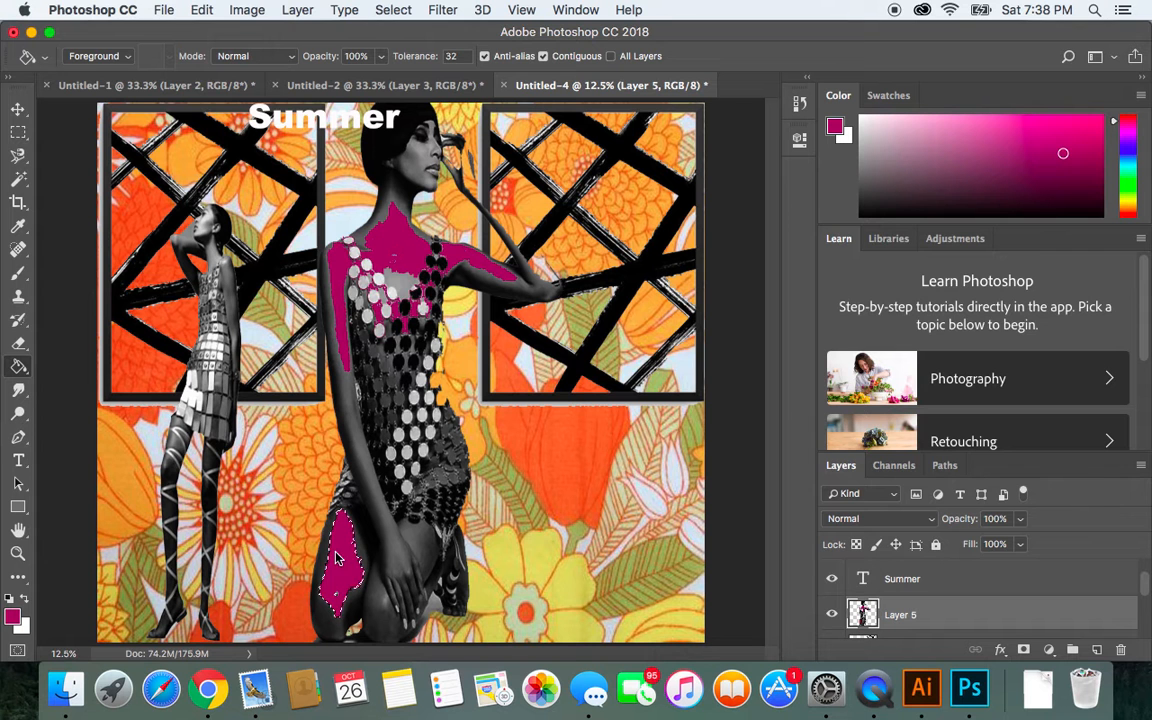
Step: Try to select more of the kneeling model's leg skin on Layer 5 with the Magic Wand, and clear the selection
left_click(17, 178)
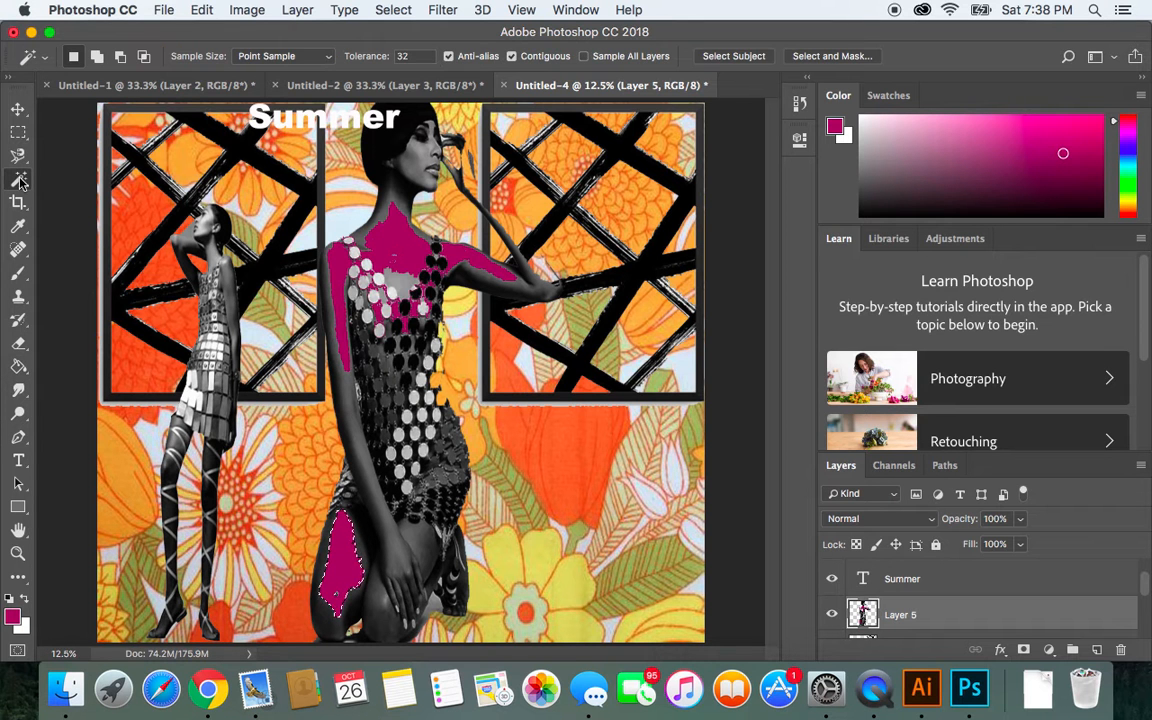
left_click(417, 548)
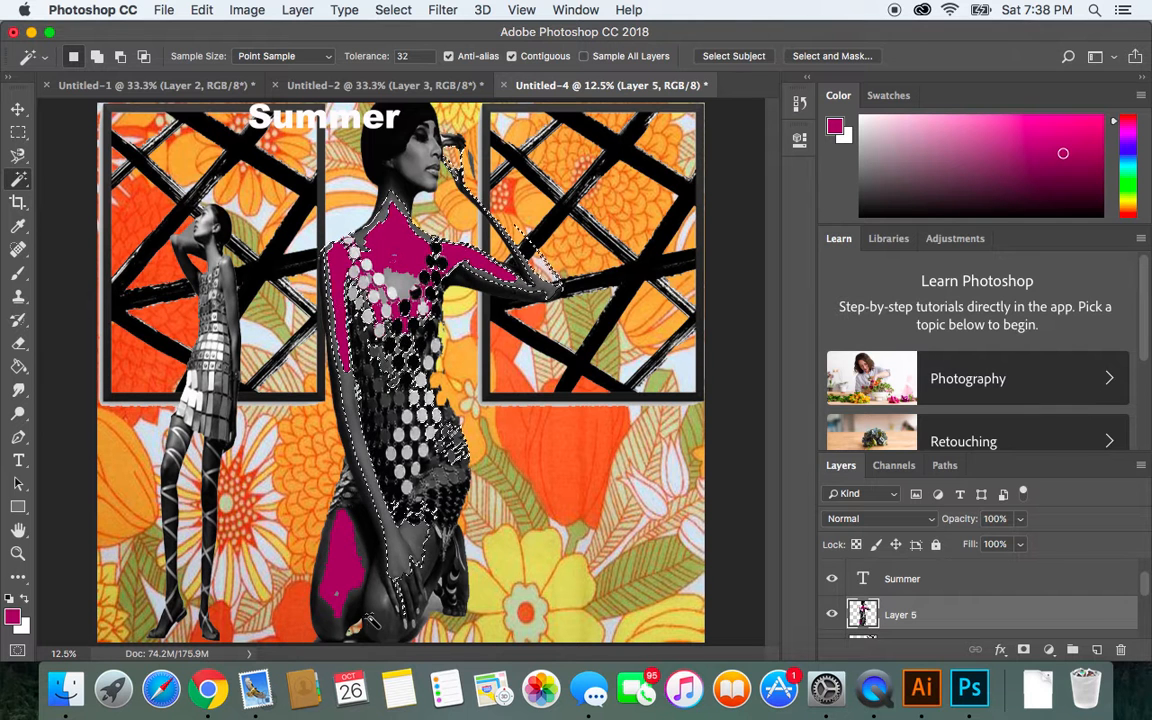
left_click(337, 550)
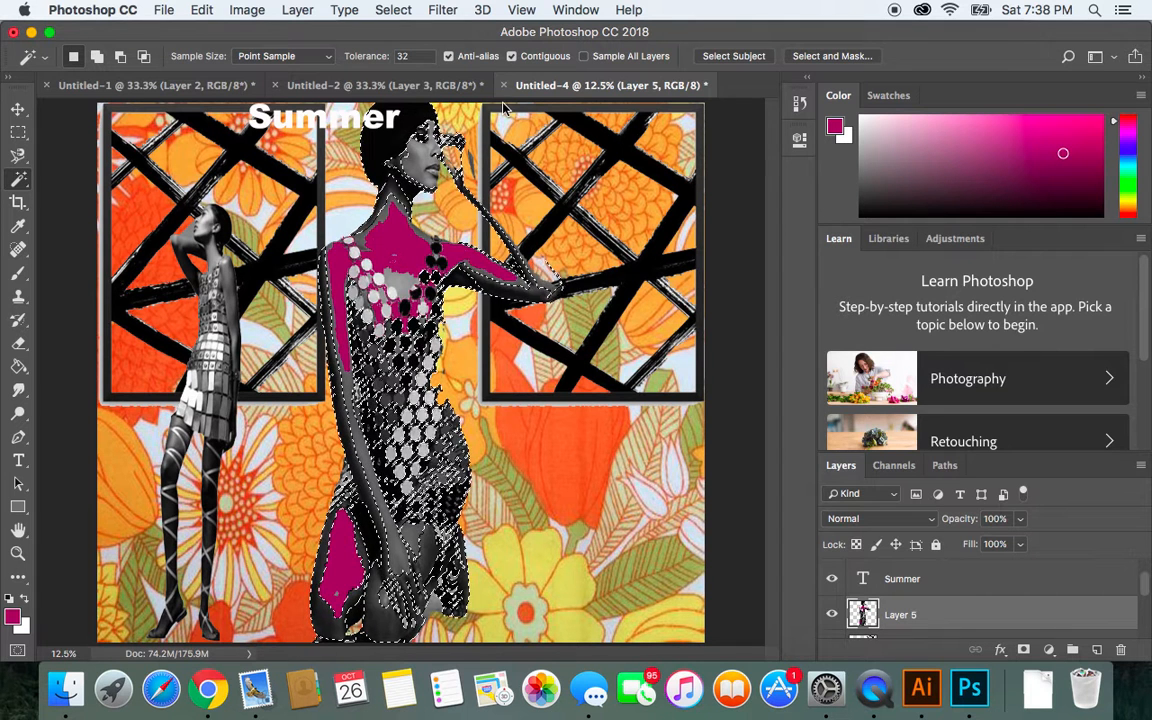
left_click(393, 10)
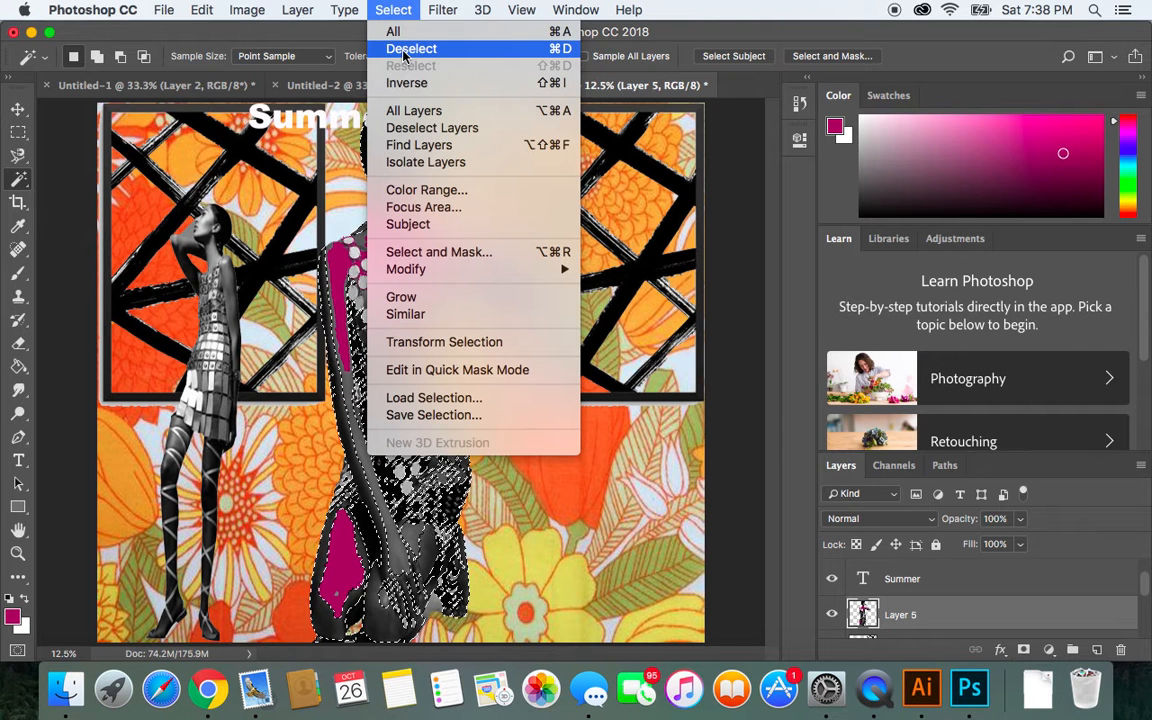
left_click(410, 49)
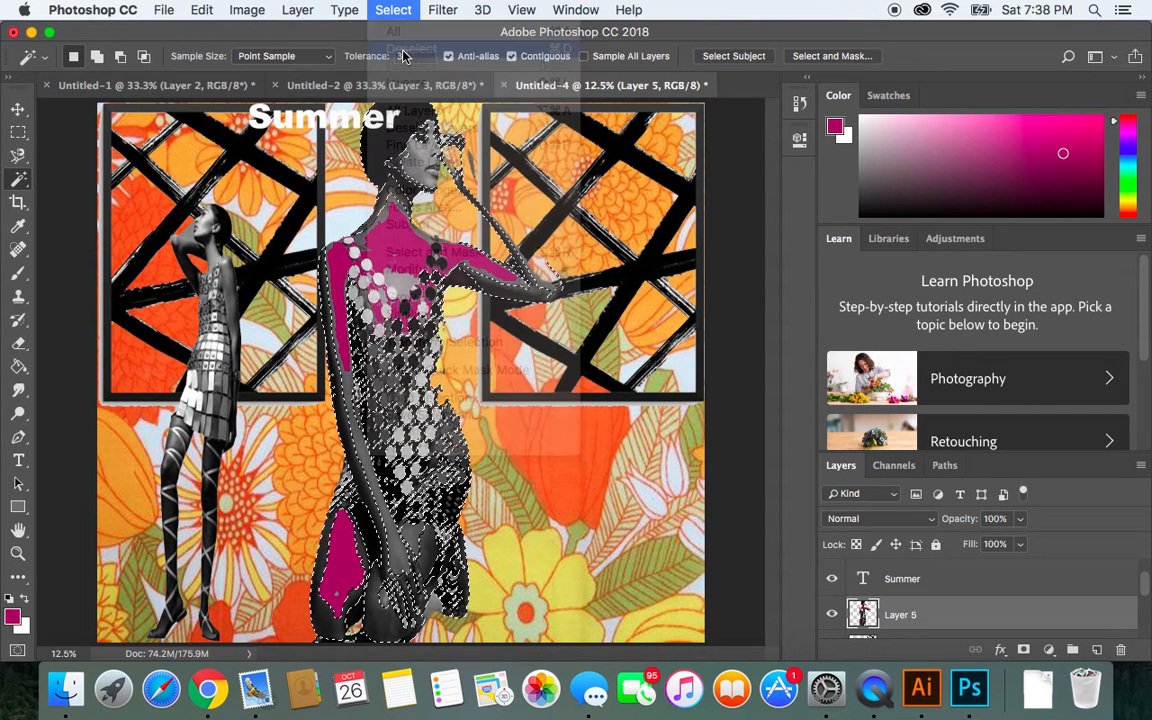
left_click(346, 552)
left_click(393, 10)
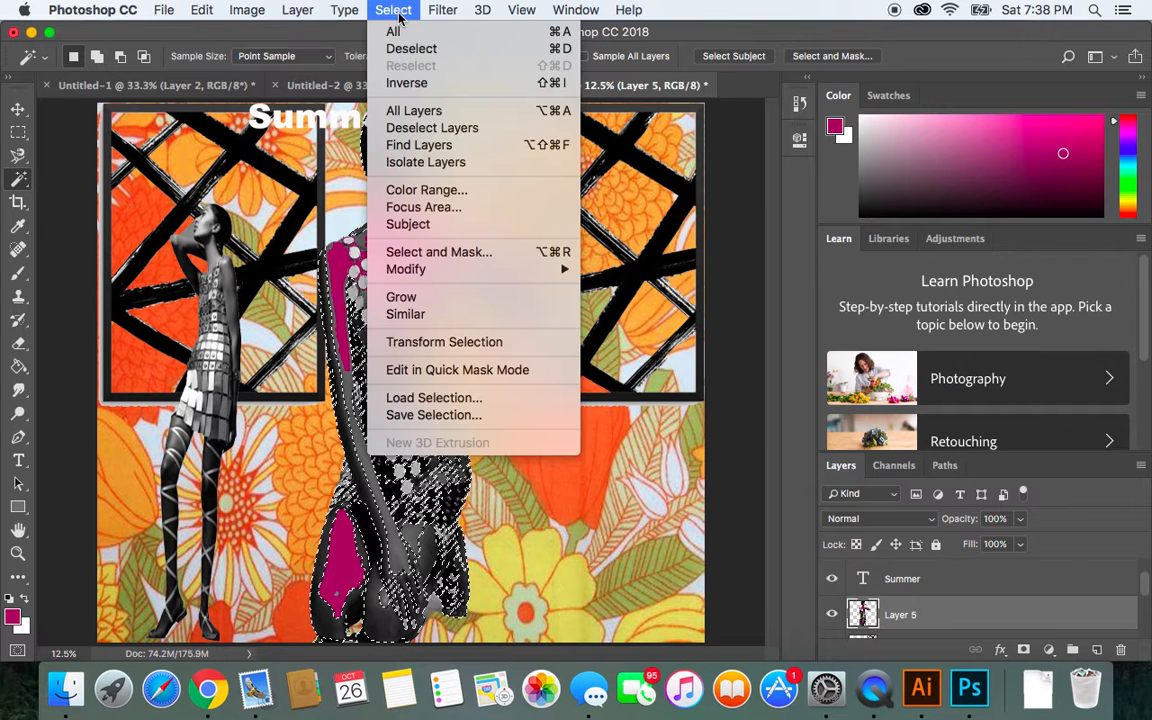
left_click(365, 44)
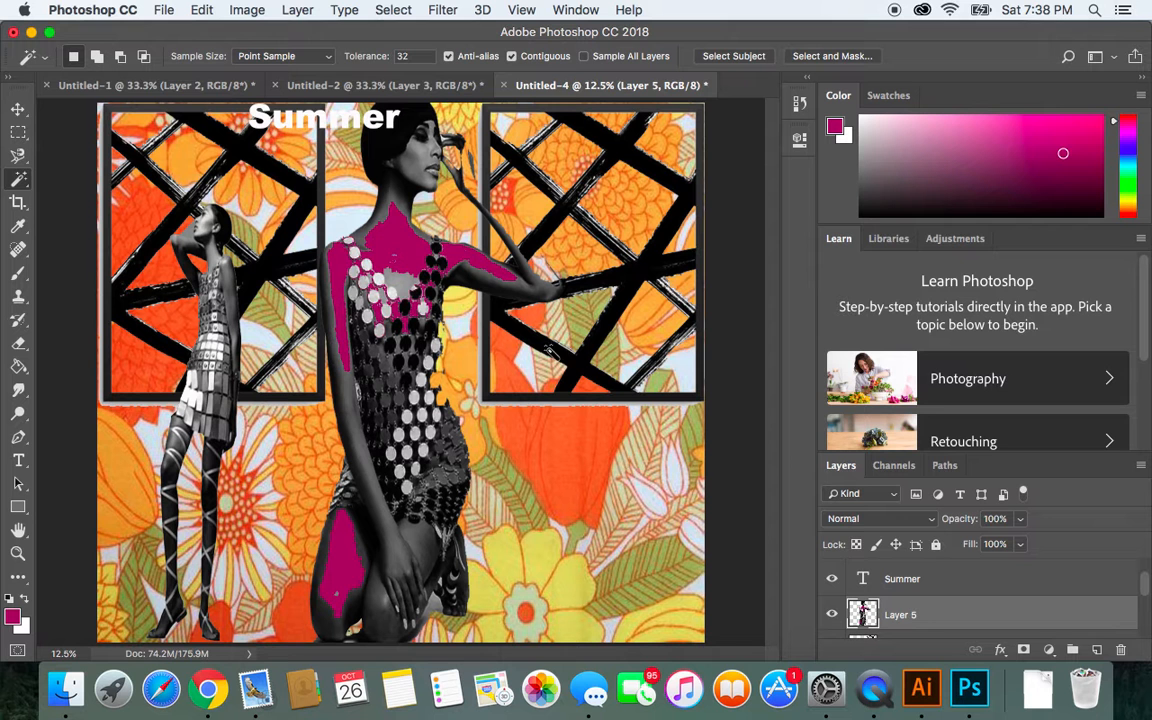
Step: Try to select part of the standing model on Layer 2 with the Magic Wand at tolerance 32, and clear the selection
left_click(17, 108)
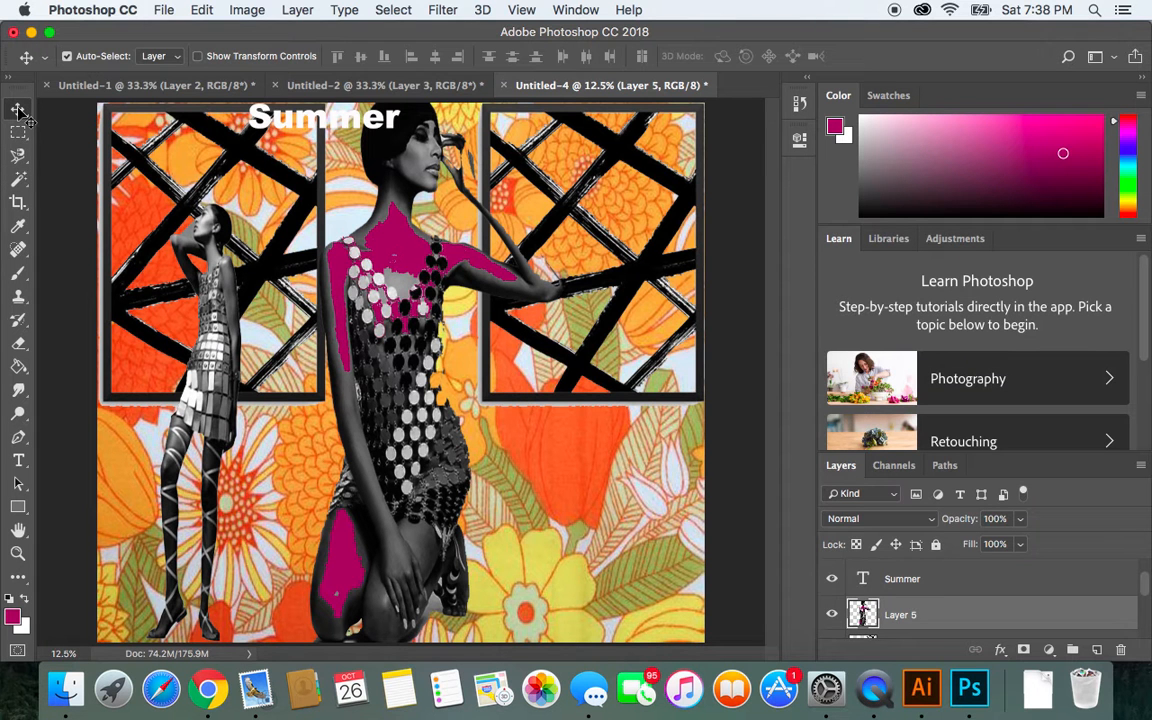
left_click(212, 277)
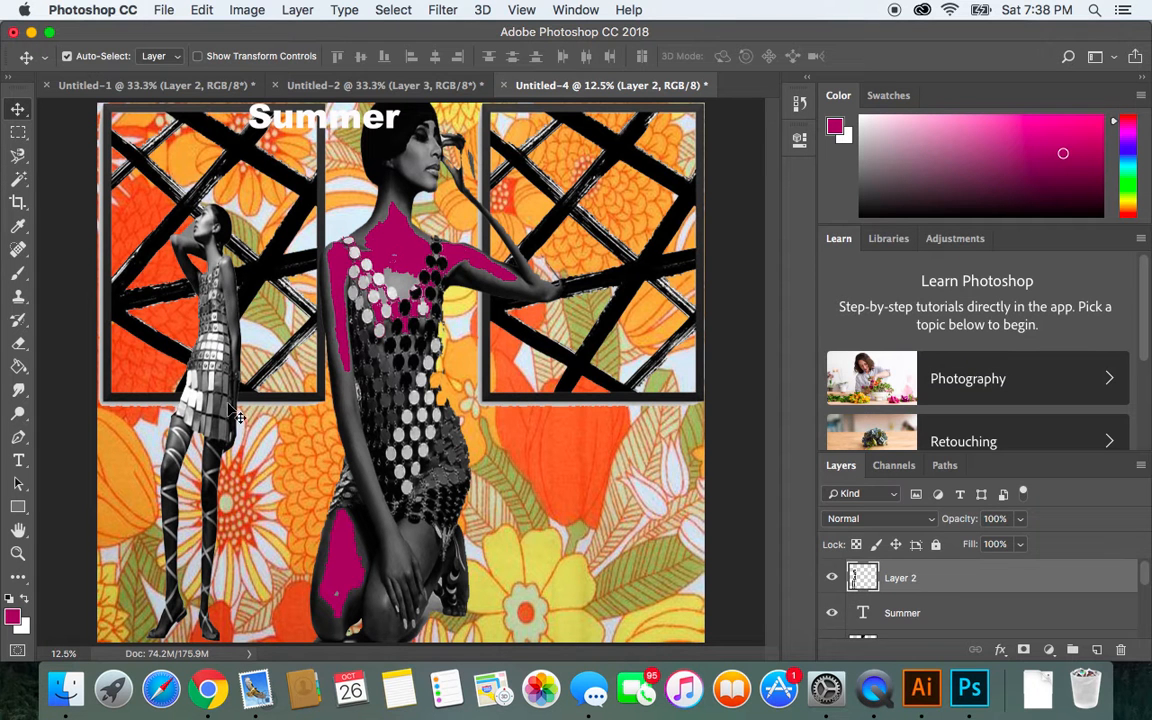
left_click(18, 178)
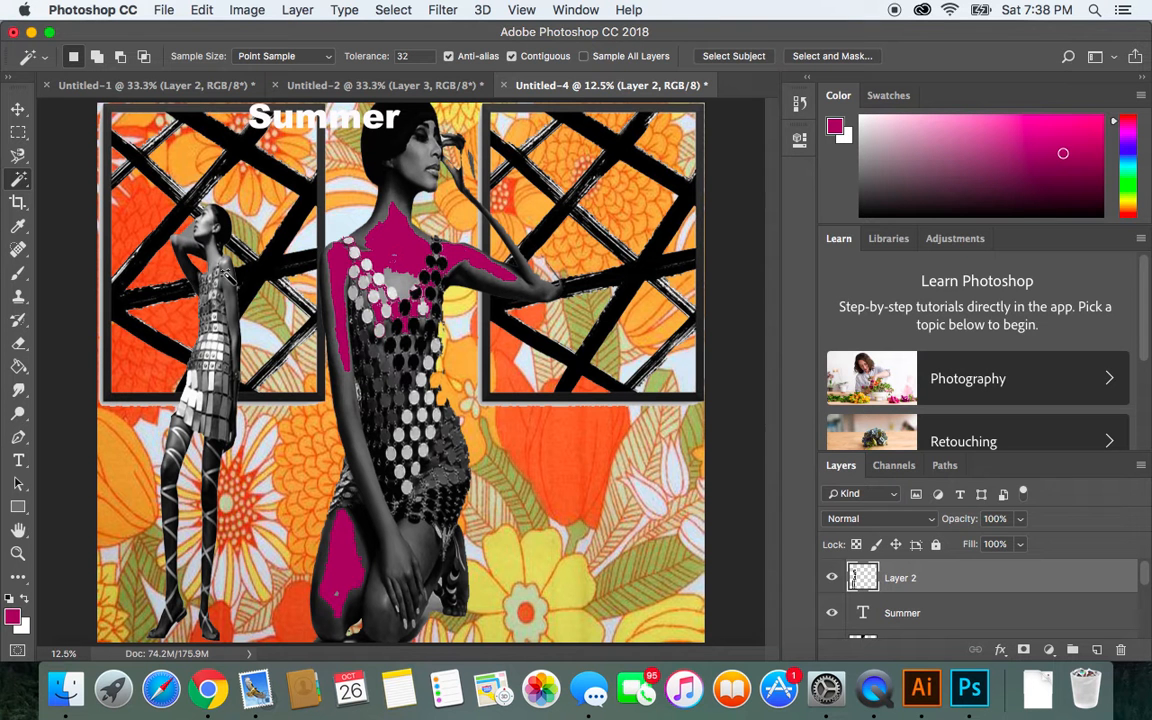
left_click(225, 325)
left_click(228, 323)
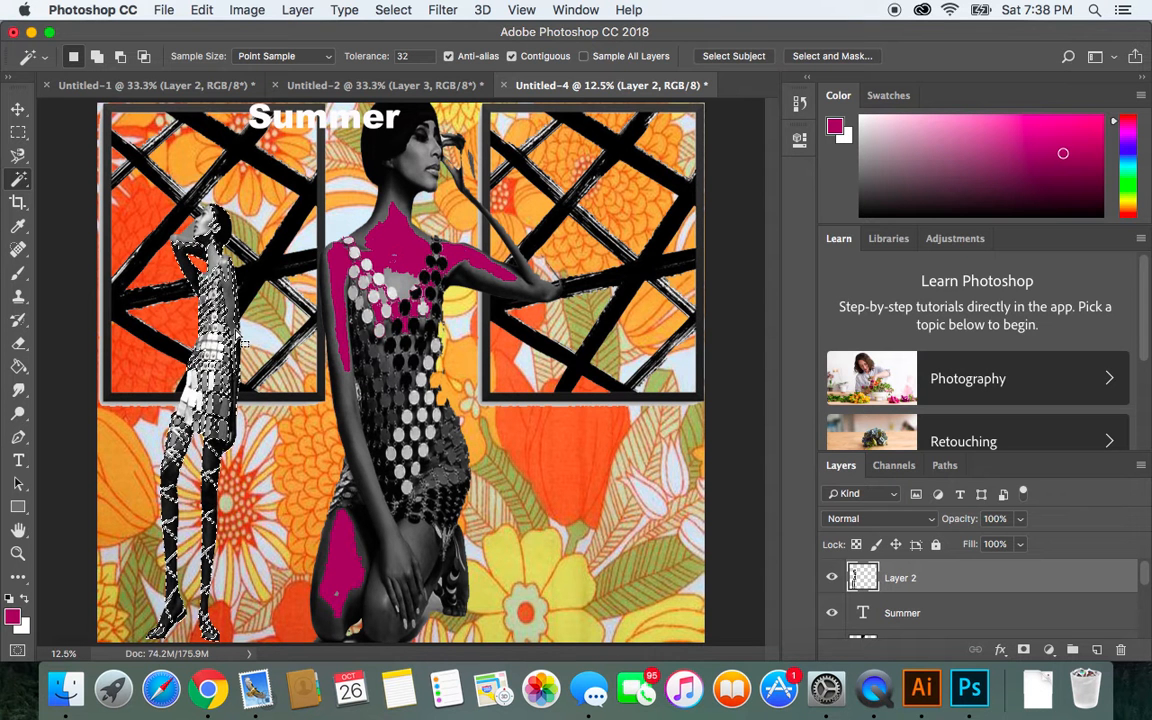
left_click(392, 9)
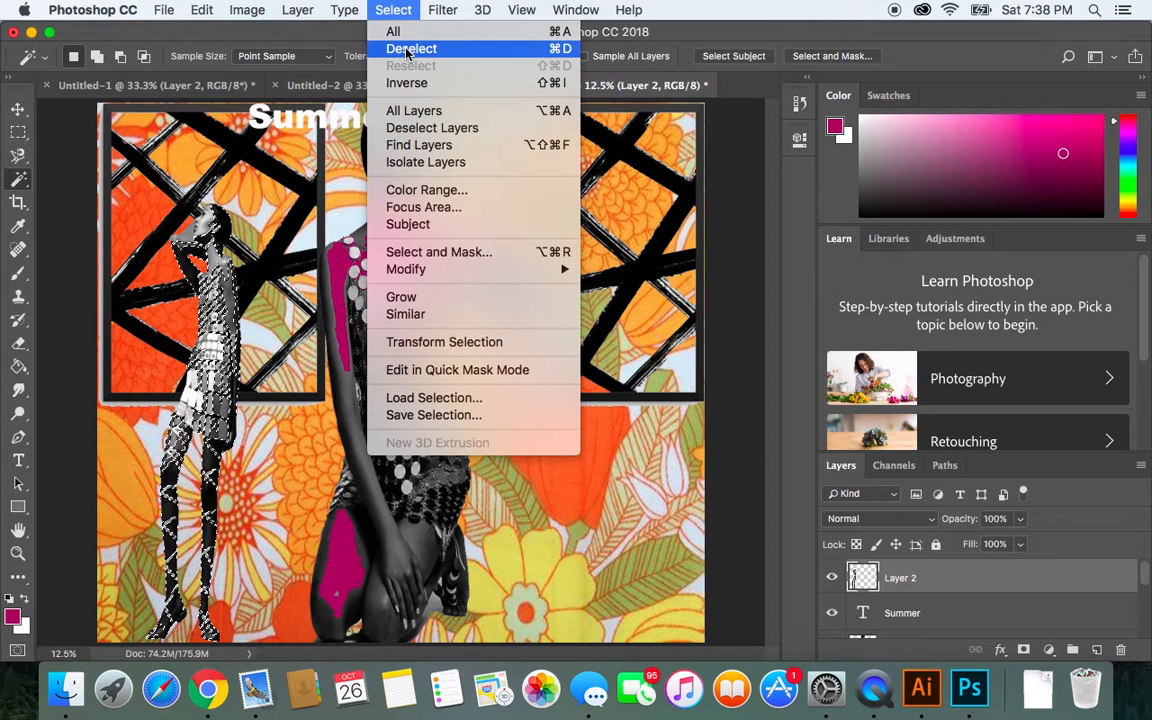
left_click(408, 50)
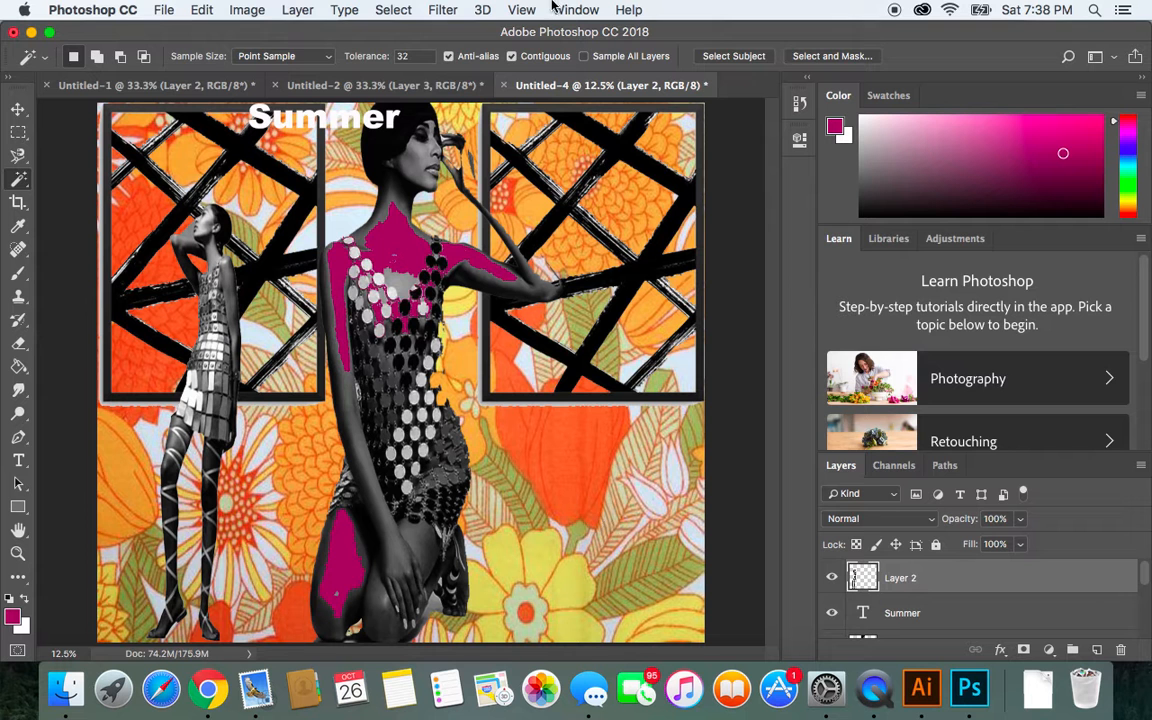
Step: Move the "Summer" text slightly down so it sits just below the canvas's upper edge
left_click(18, 108)
left_click_drag(330, 124, 350, 138)
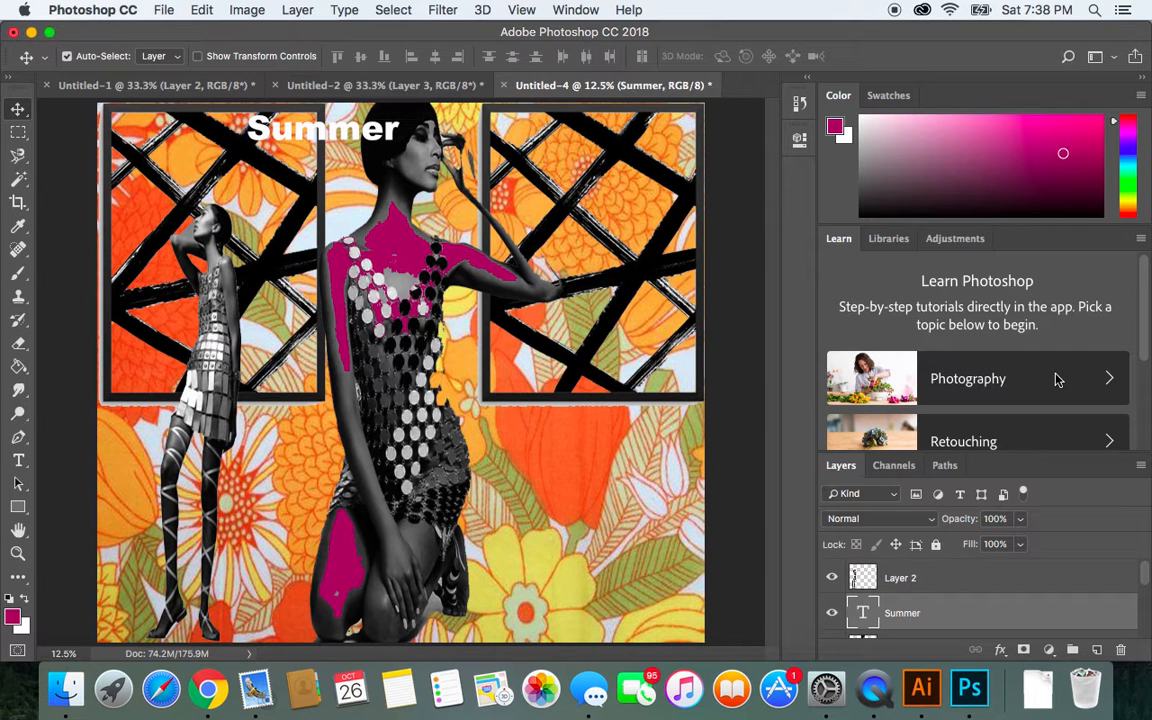